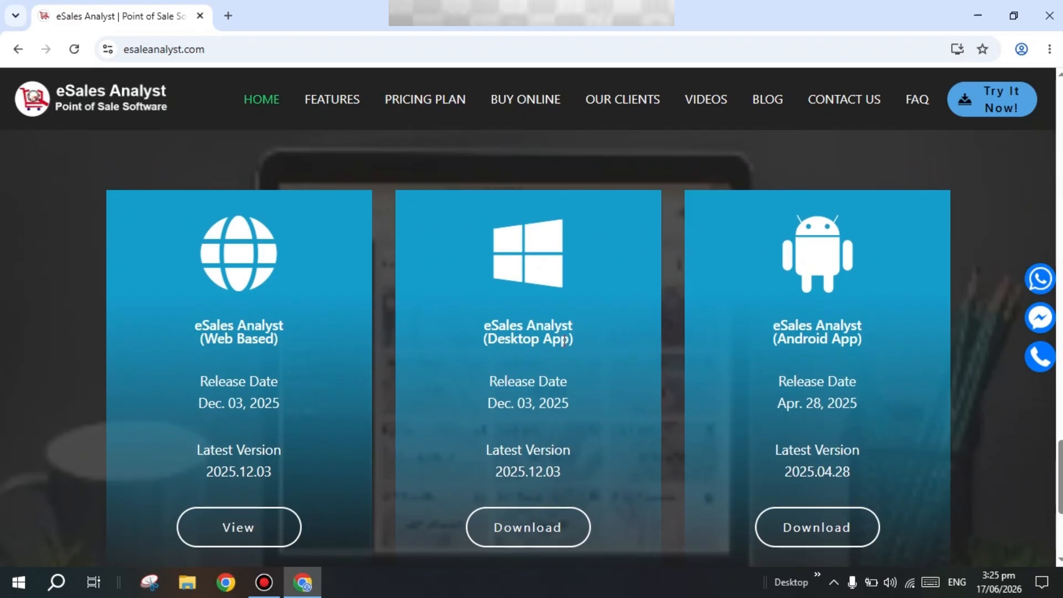
# Request the download of the eSales Analyst Desktop App from the version cards
pyautogui.click(539, 534)
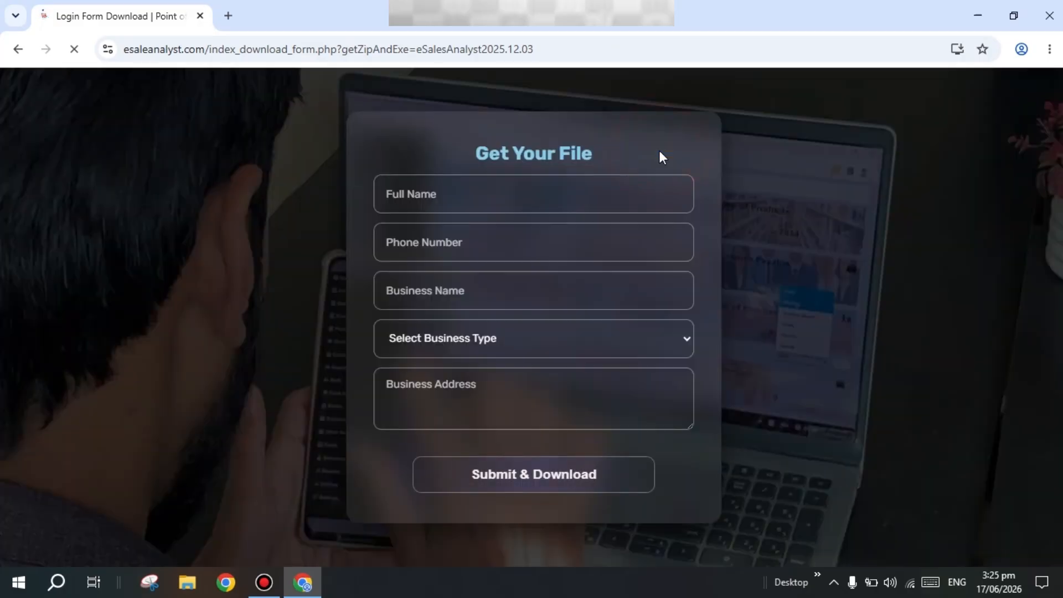
# Dismiss the ready notice and mark the motorcycle squares in the reCAPTCHA challenge
pyautogui.click(666, 149)
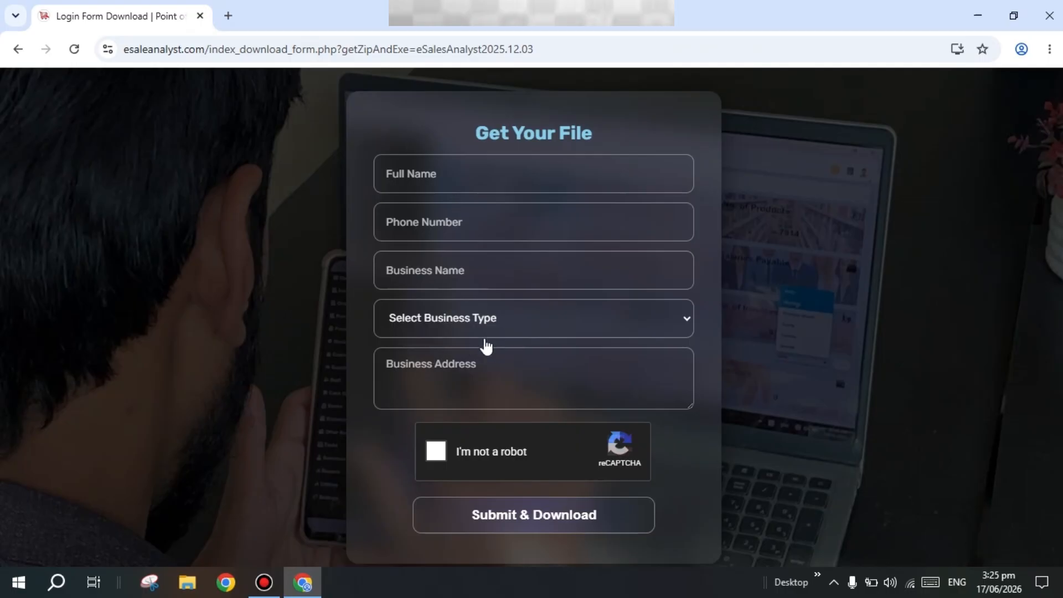
pyautogui.click(432, 450)
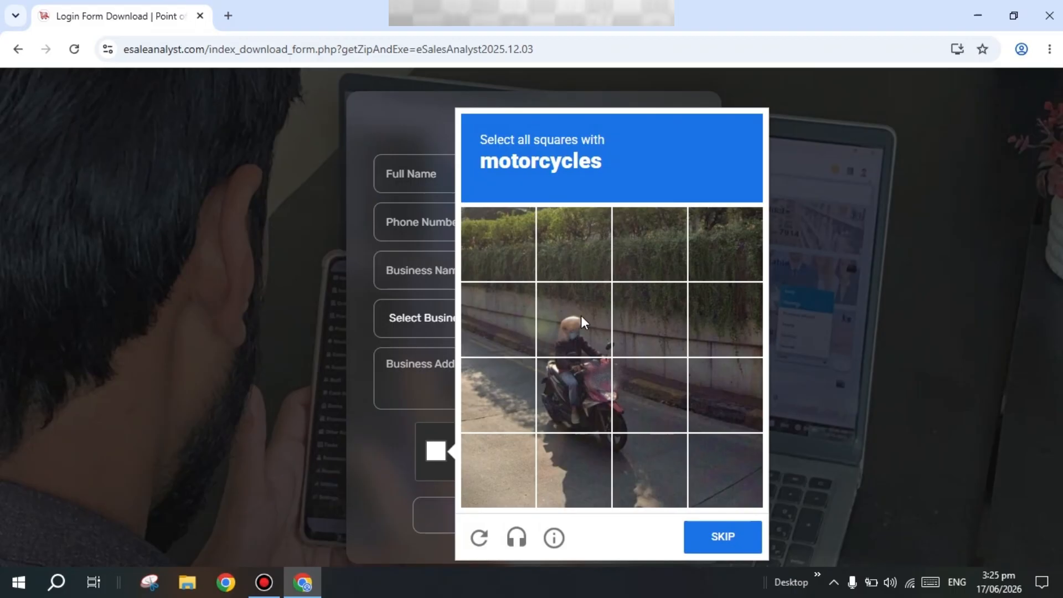
pyautogui.click(580, 314)
pyautogui.click(583, 401)
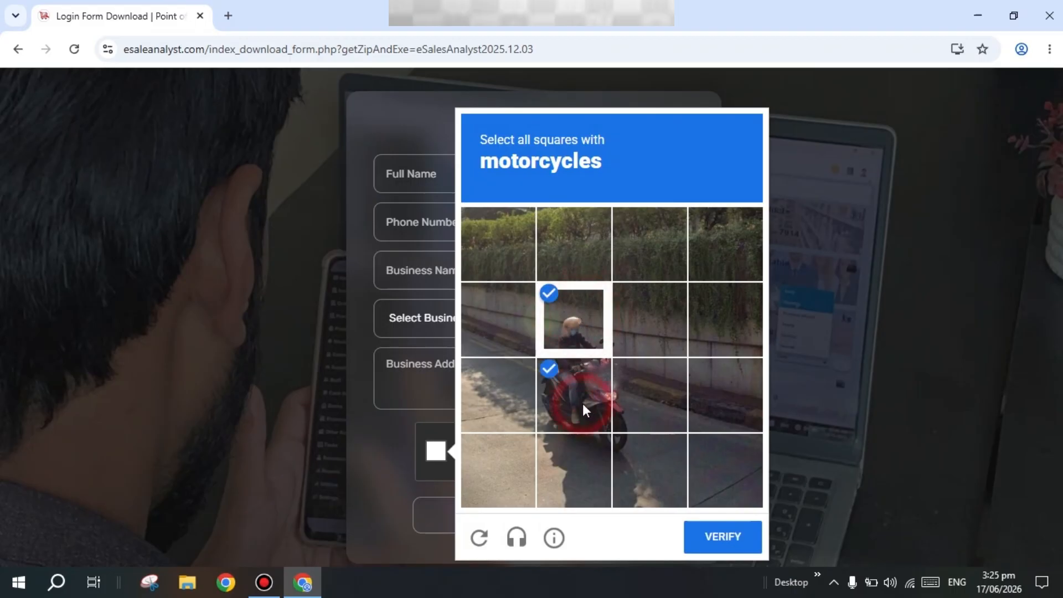
pyautogui.click(641, 406)
pyautogui.click(638, 461)
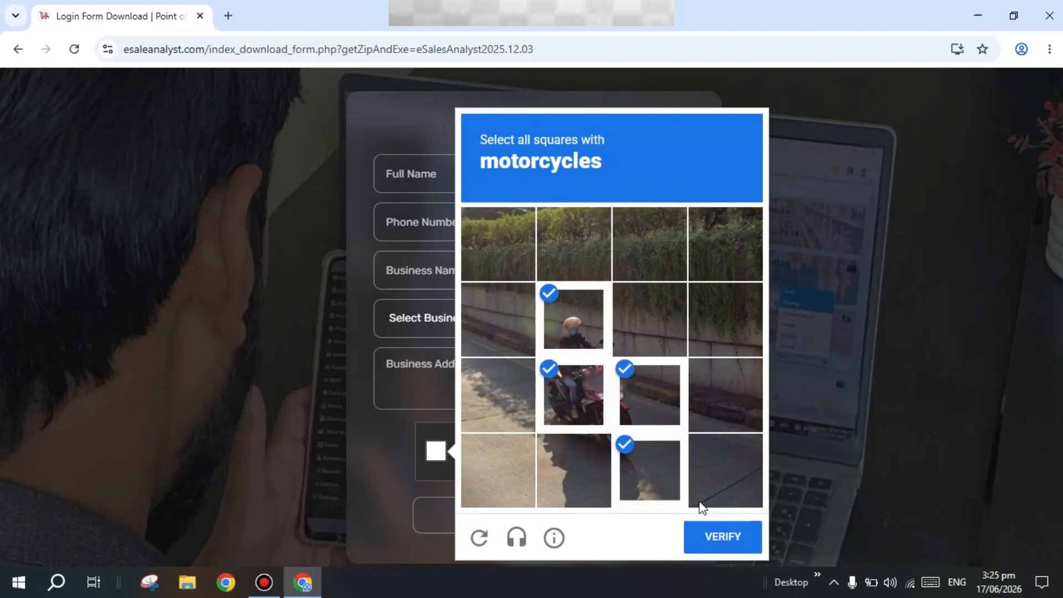
# Submit the challenge and download eSalesAnalyst2025.12.03 (1).zip, confirming it finished in recent downloads
pyautogui.click(739, 547)
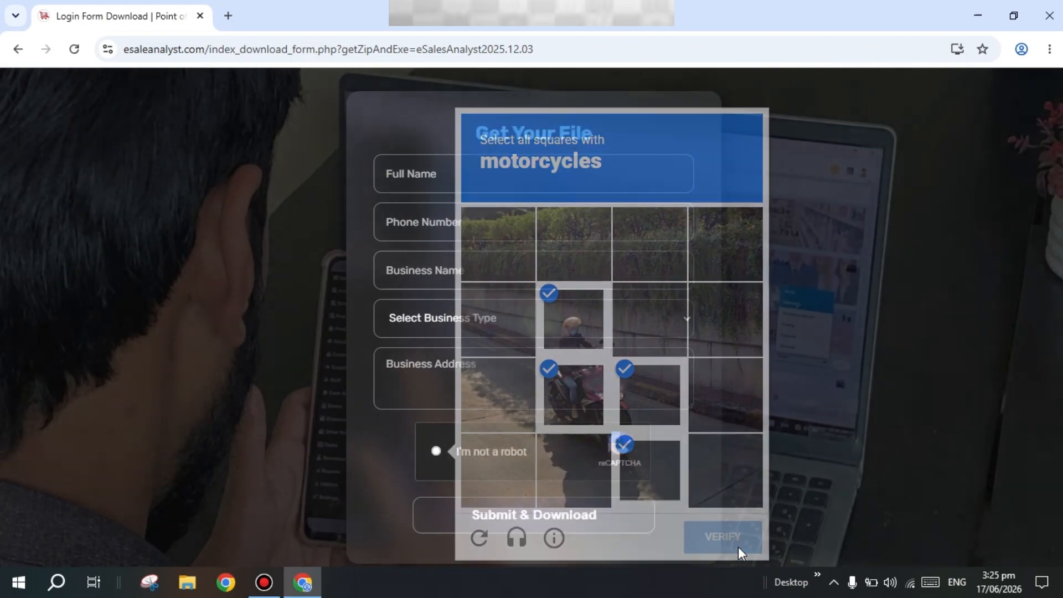
pyautogui.click(528, 523)
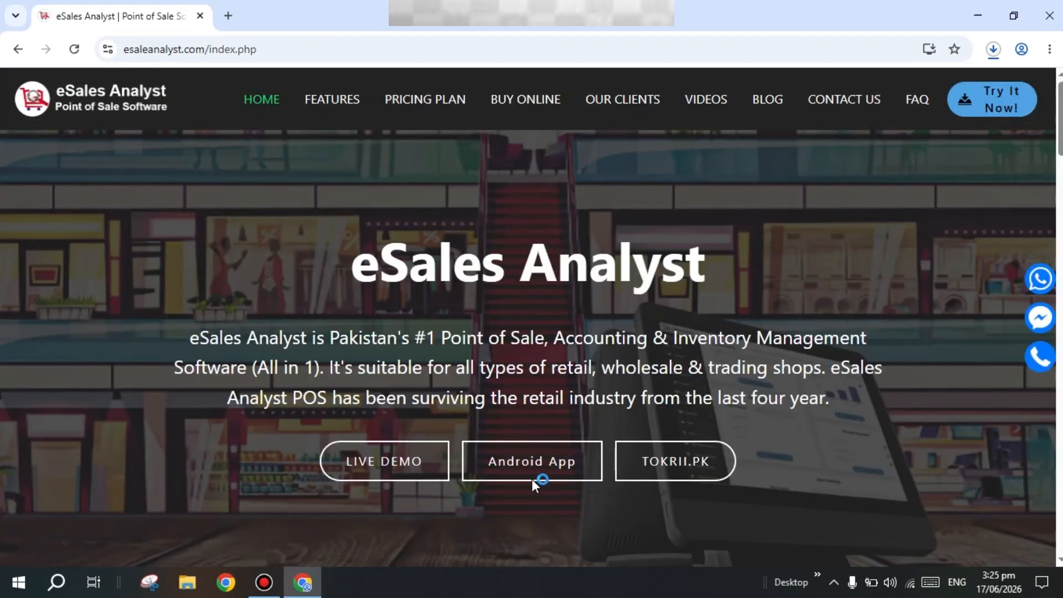
pyautogui.click(1000, 52)
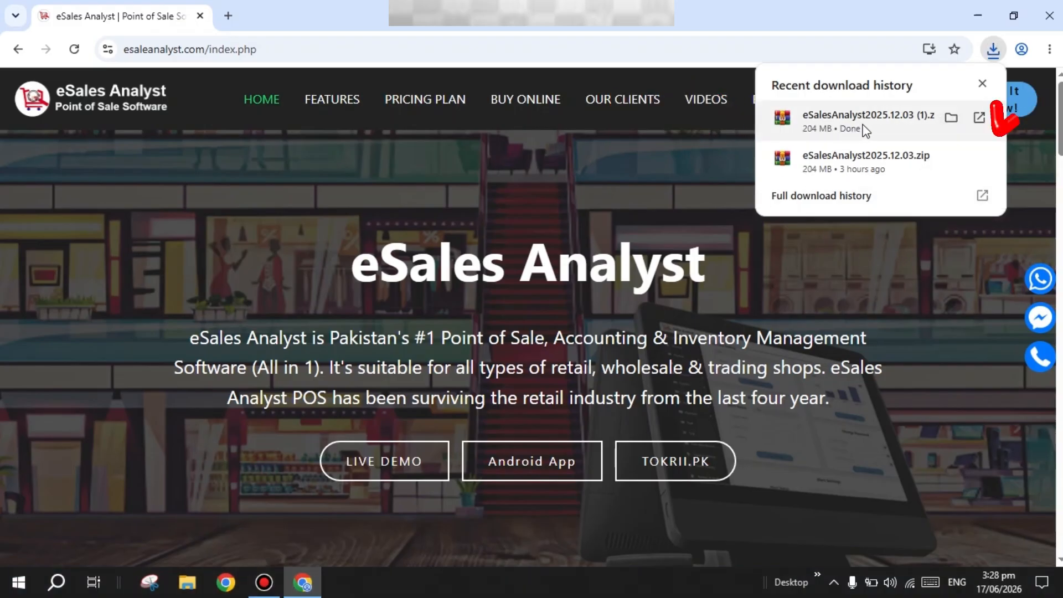
# Run the 2025.12.03 installer from the zip in WinRAR, bypassing the SmartScreen block via More info
pyautogui.click(858, 130)
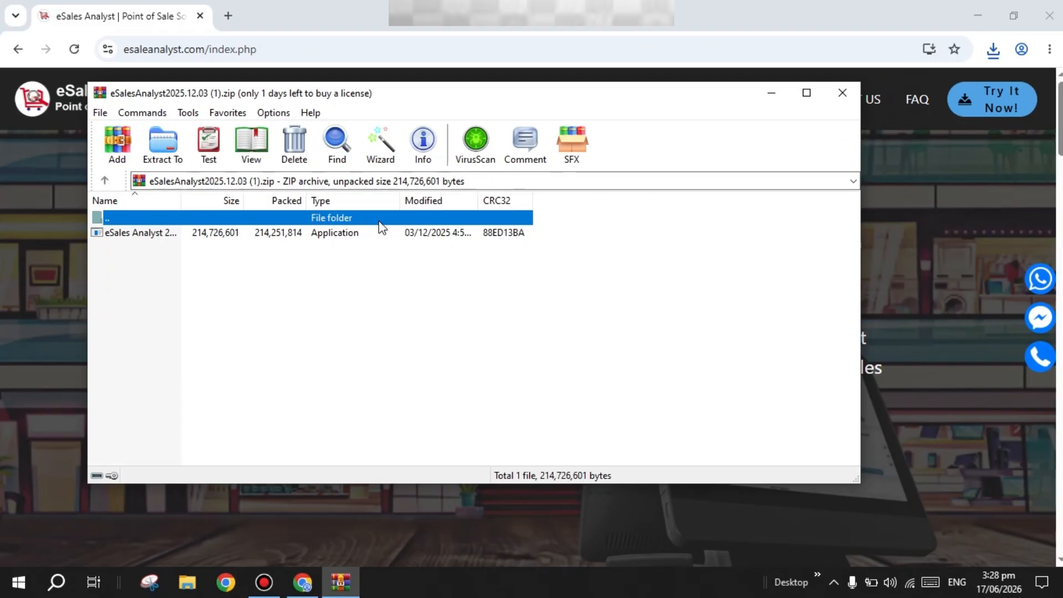
pyautogui.doubleClick(258, 234)
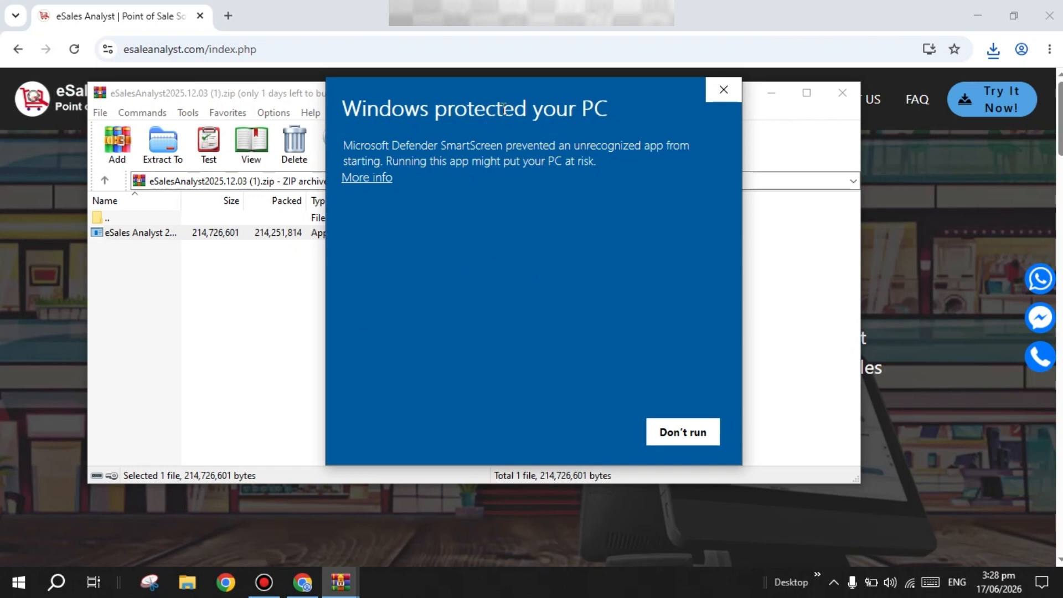
pyautogui.click(357, 181)
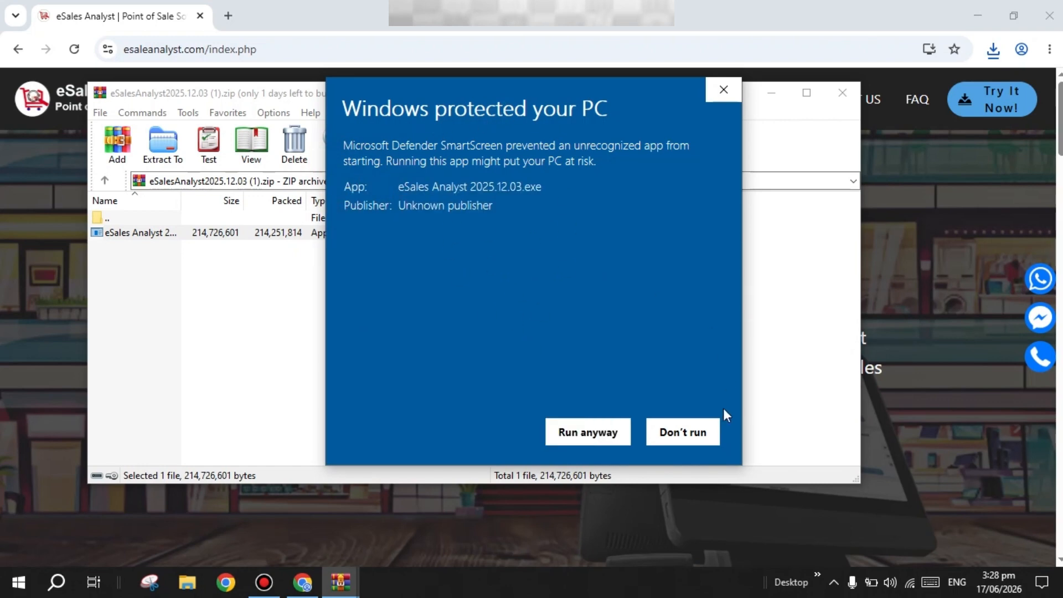
pyautogui.click(591, 423)
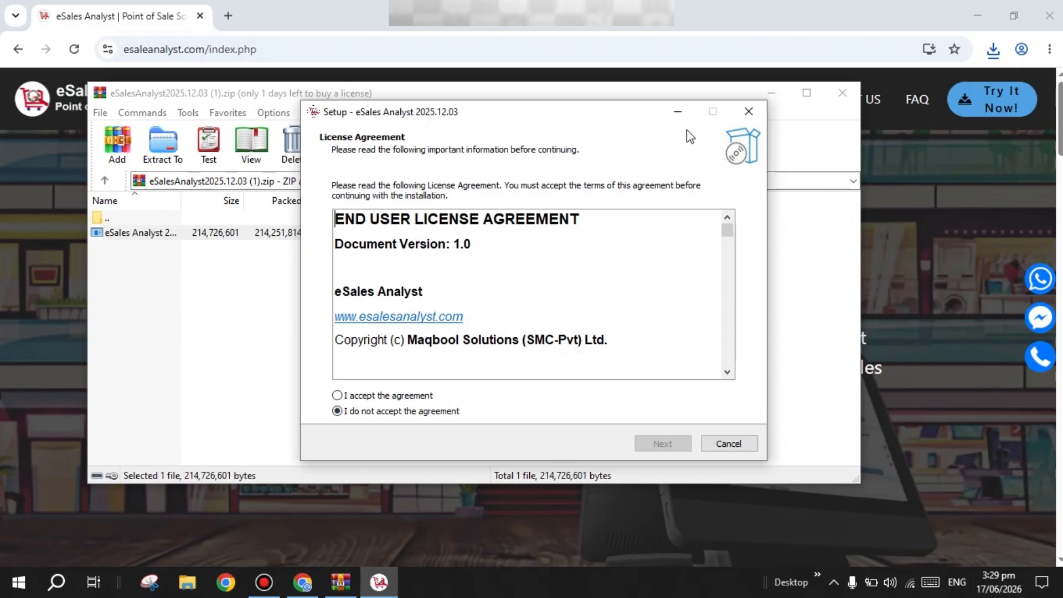
# Accept the licence and install Server & Client into the existing C:\Program Files\eSales Analyst folder
pyautogui.click(340, 396)
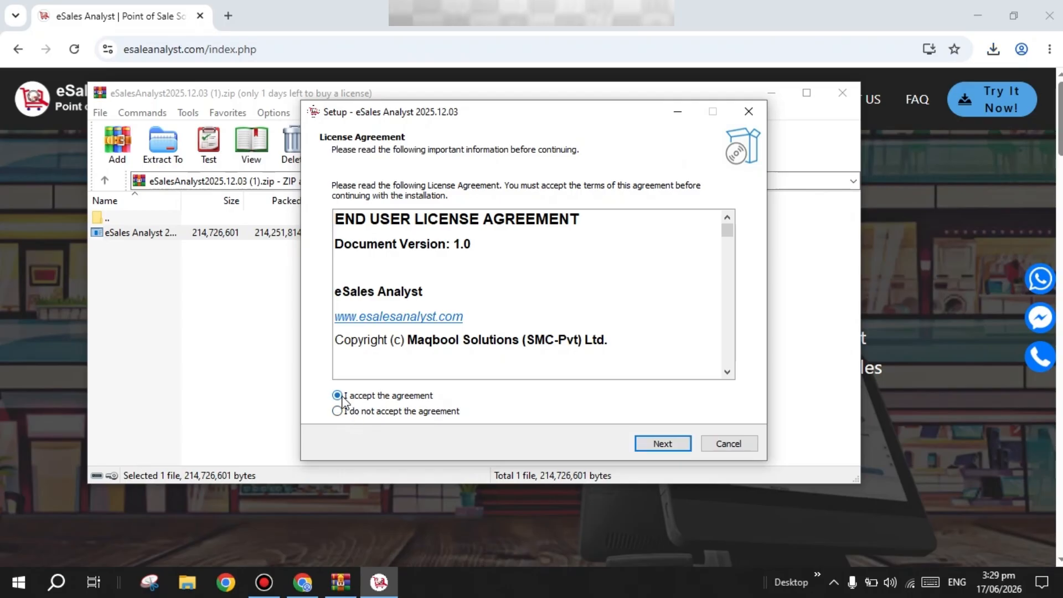
pyautogui.click(672, 442)
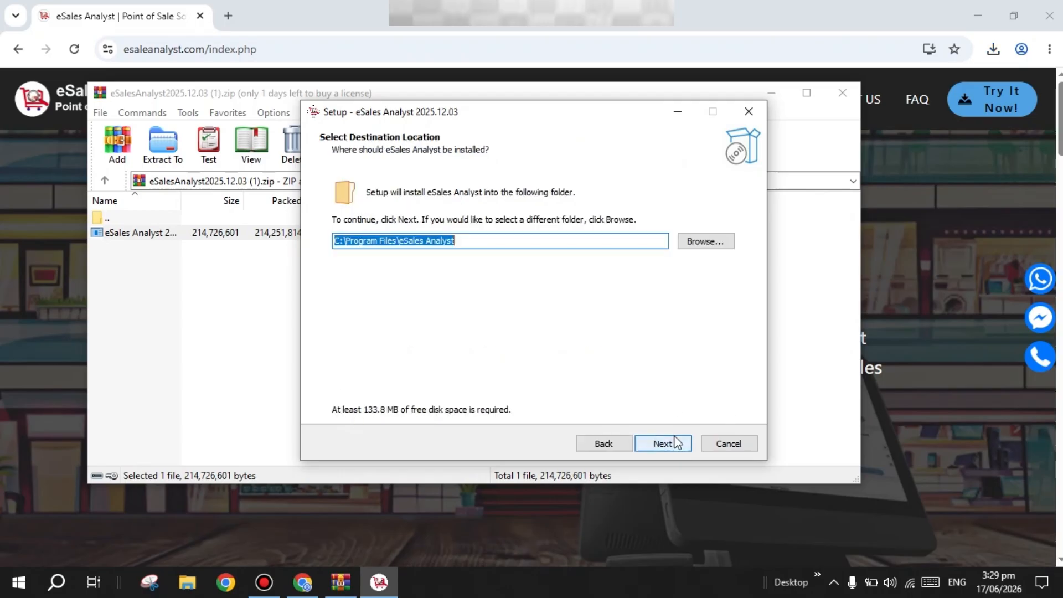
pyautogui.click(673, 442)
pyautogui.click(612, 358)
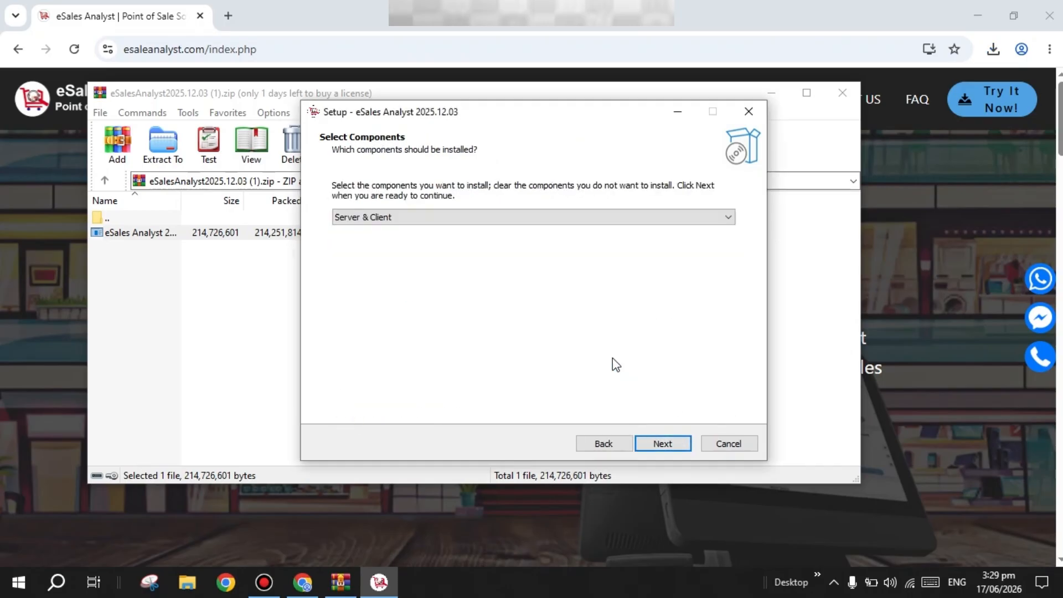
pyautogui.click(665, 443)
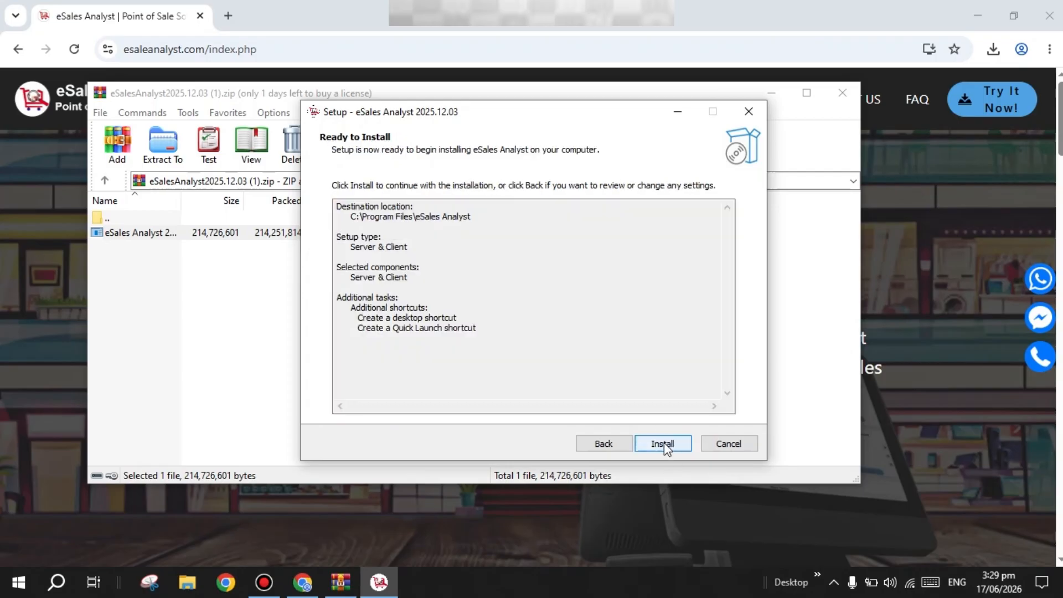
pyautogui.click(663, 443)
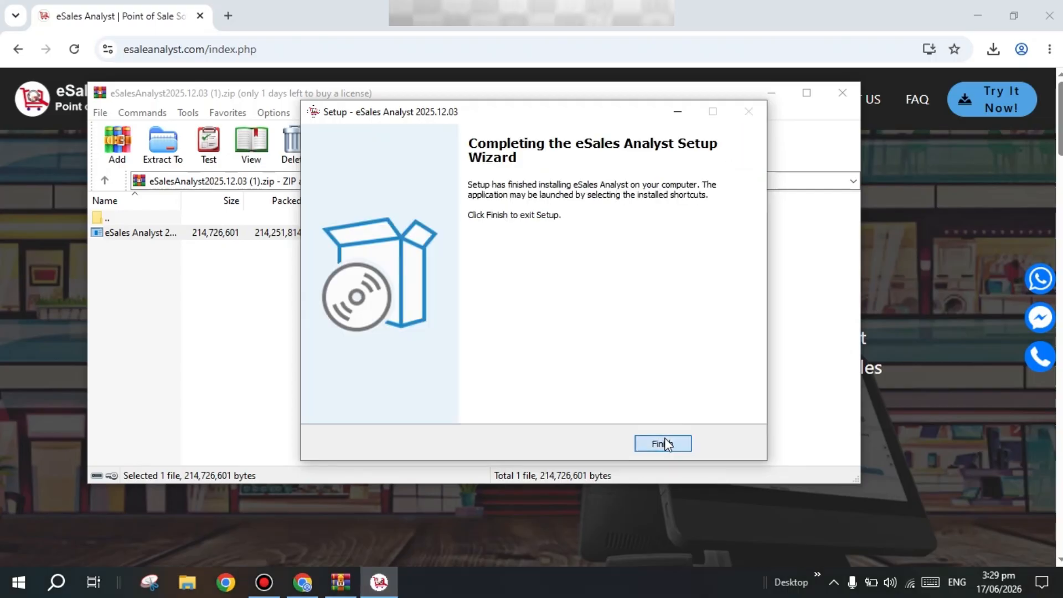
pyautogui.click(663, 444)
pyautogui.click(979, 8)
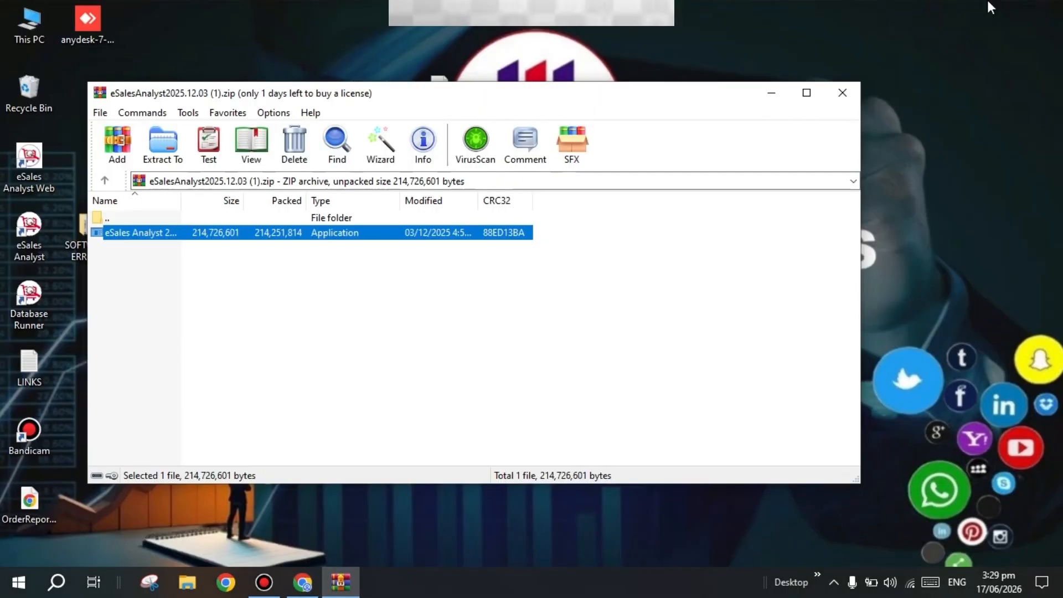
# Start Database Runner and eSales Analyst, dismiss the Auto Backup warning, and bring up the 15-day trial form
pyautogui.click(771, 93)
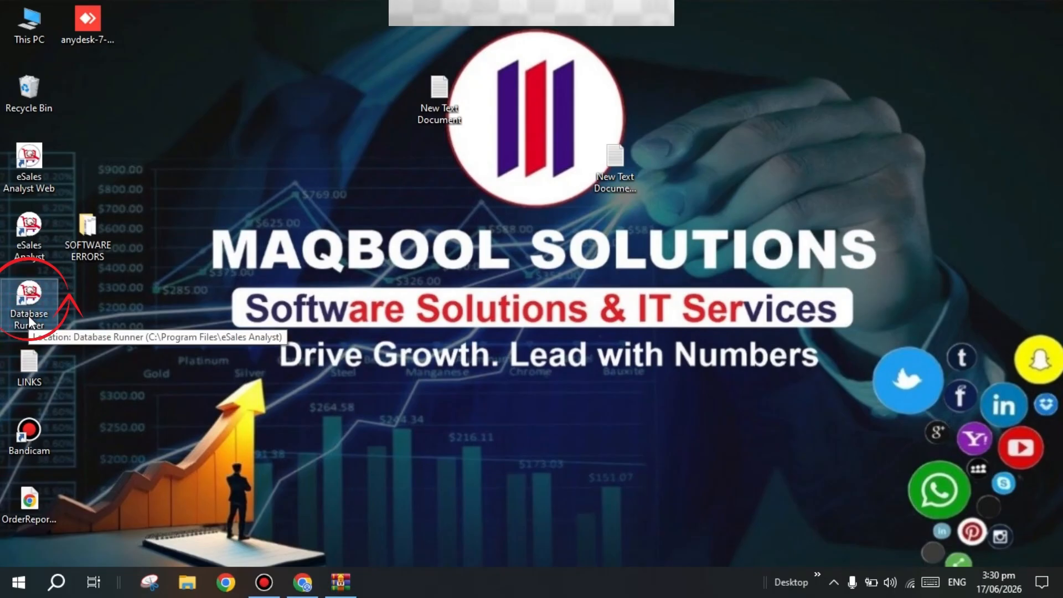
pyautogui.doubleClick(28, 314)
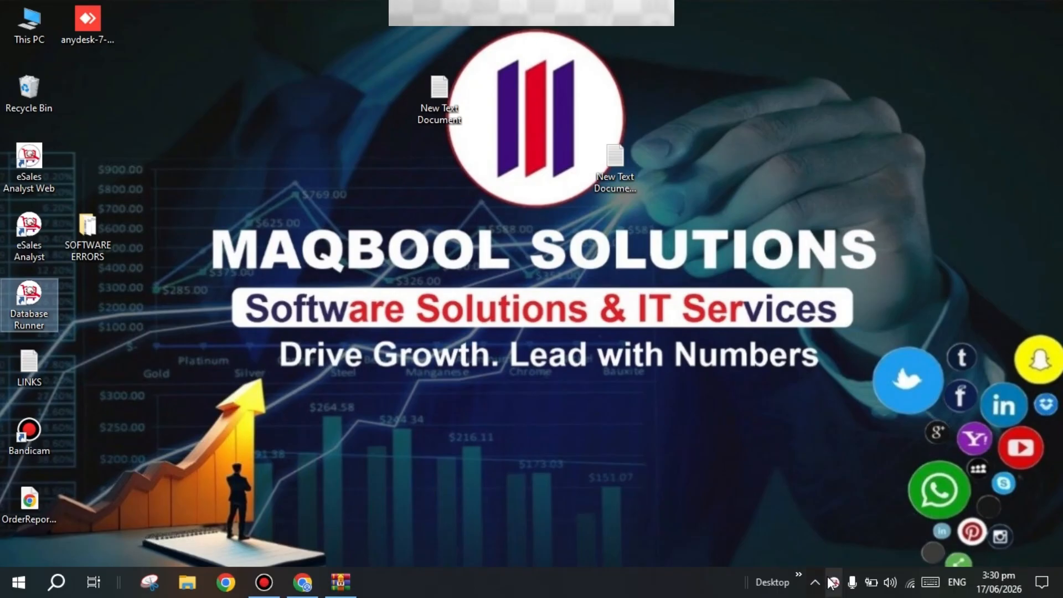
pyautogui.doubleClick(33, 235)
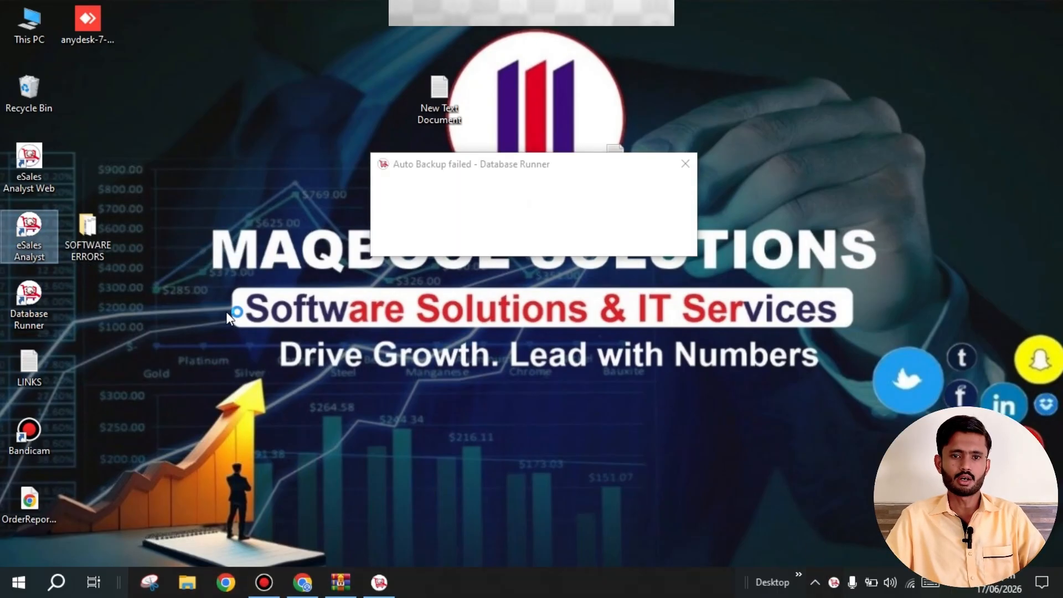
pyautogui.click(684, 162)
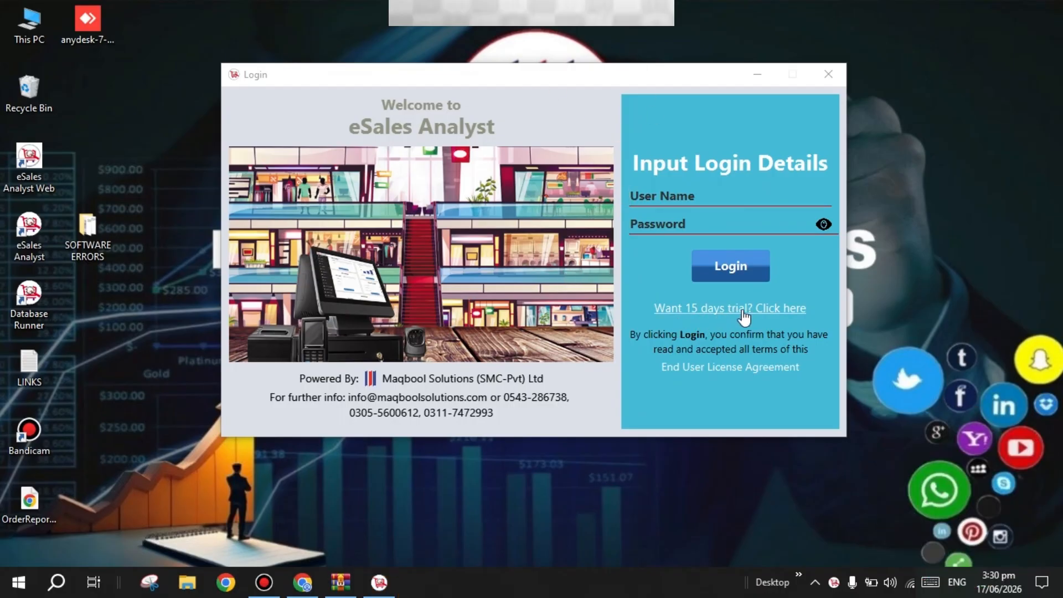
pyautogui.click(762, 306)
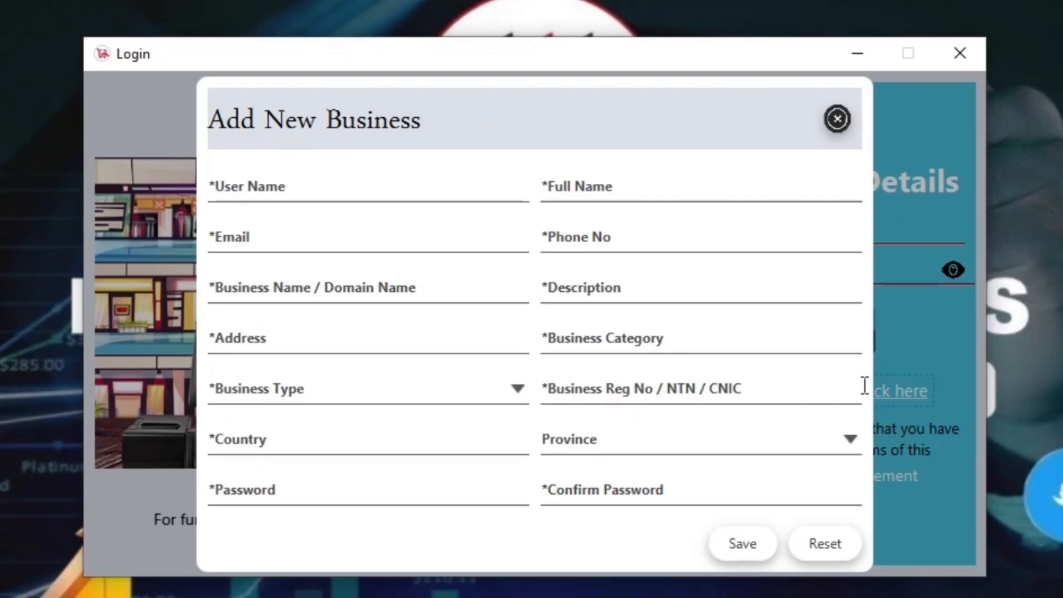
# Fill in the user name, the owner's full name, e-mail and phone number in Add New Business
pyautogui.click(299, 186)
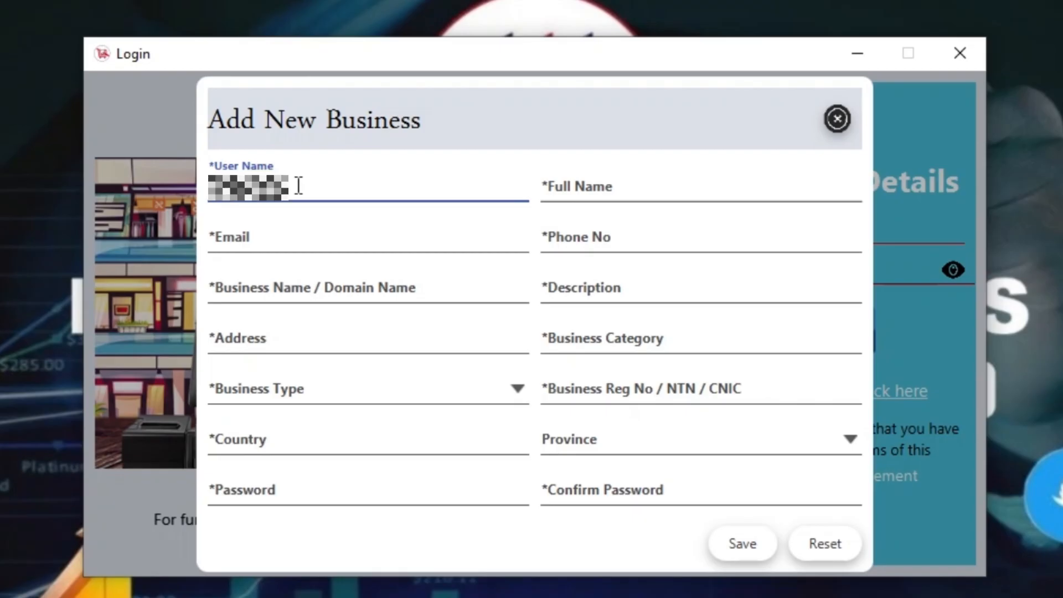
pyautogui.press('Tab')
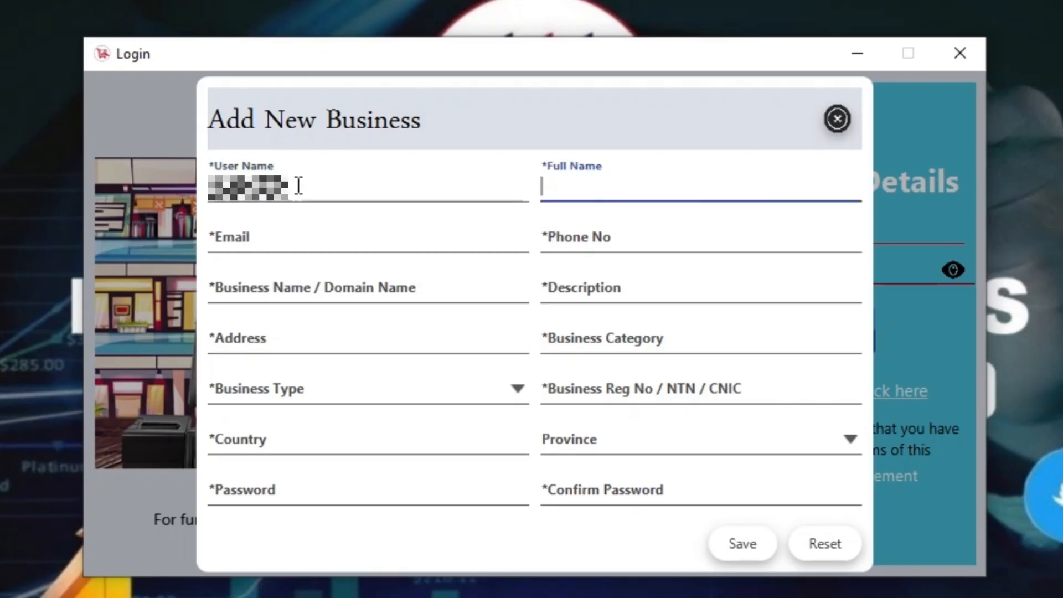
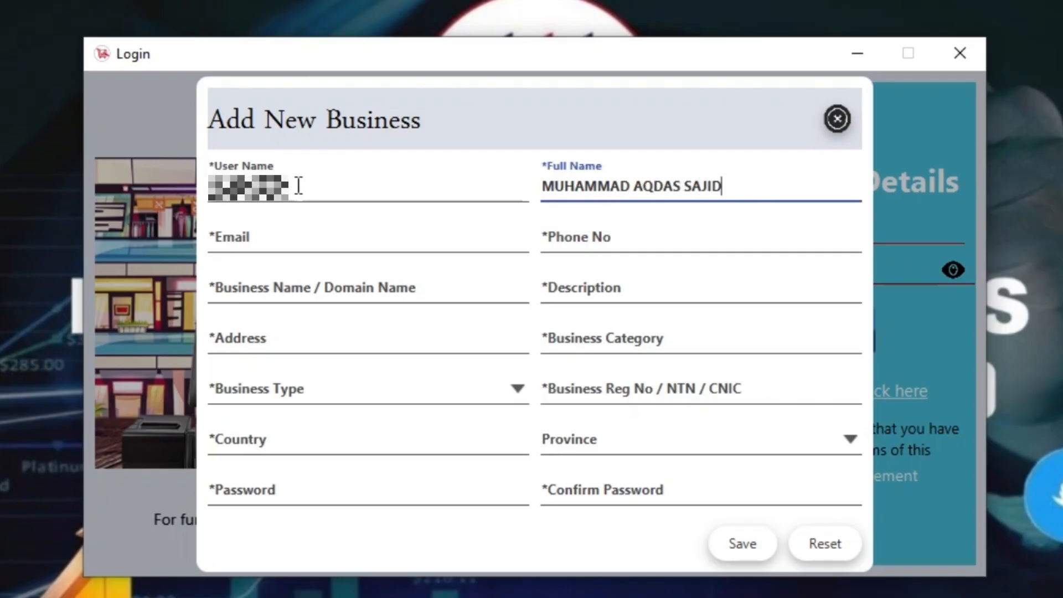
pyautogui.press('Tab')
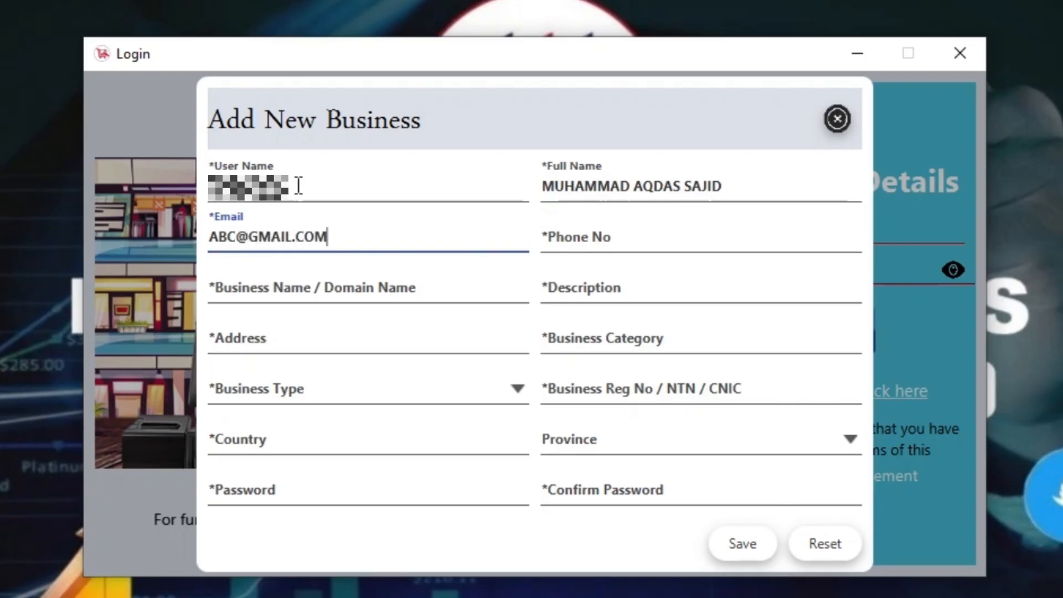
pyautogui.press('Tab')
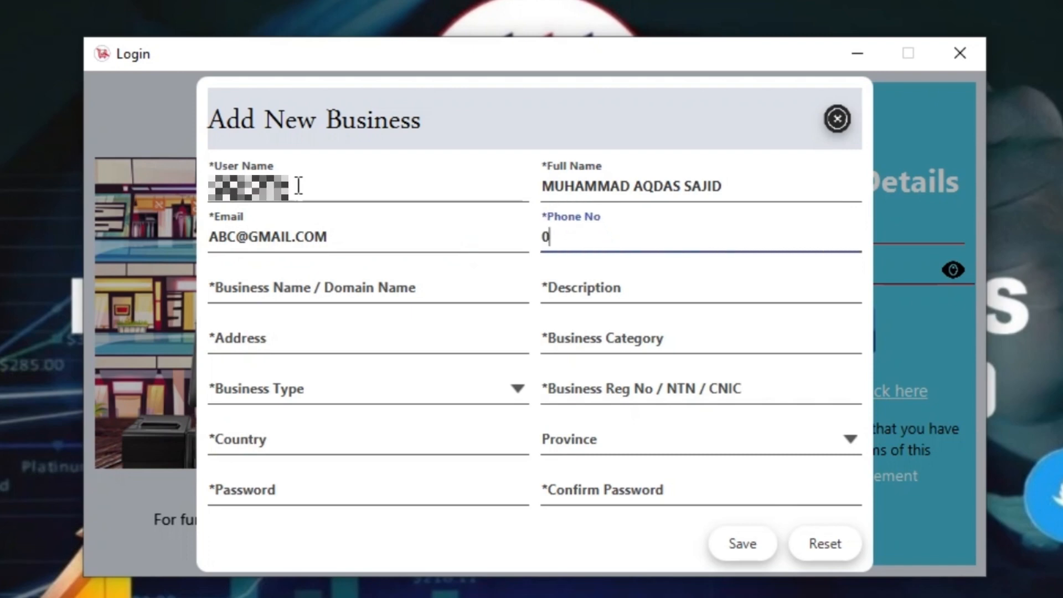
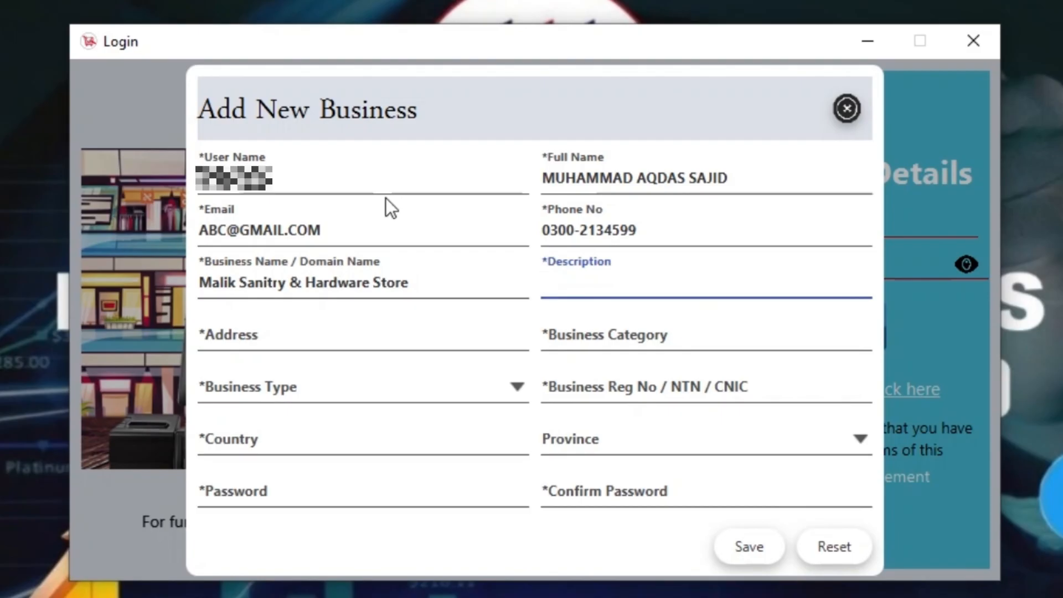
# Enter the business's street address in the description entry, correcting the typos
pyautogui.click(386, 200)
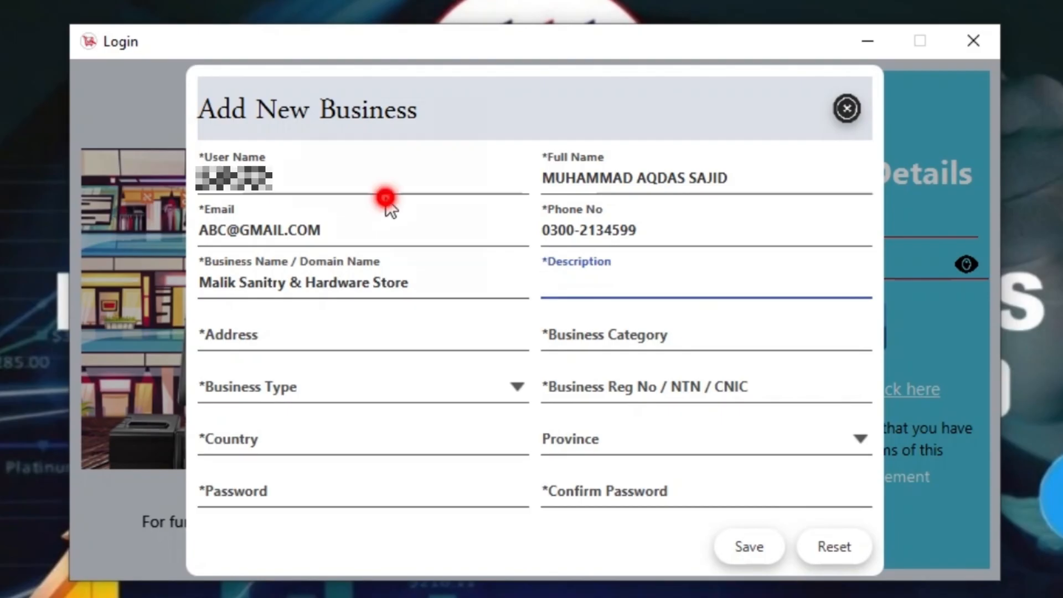
pyautogui.click(618, 275)
pyautogui.write('kee')
pyautogui.press('BackSpace')
pyautogui.press('BackSpace')
pyautogui.press('BackSpace')
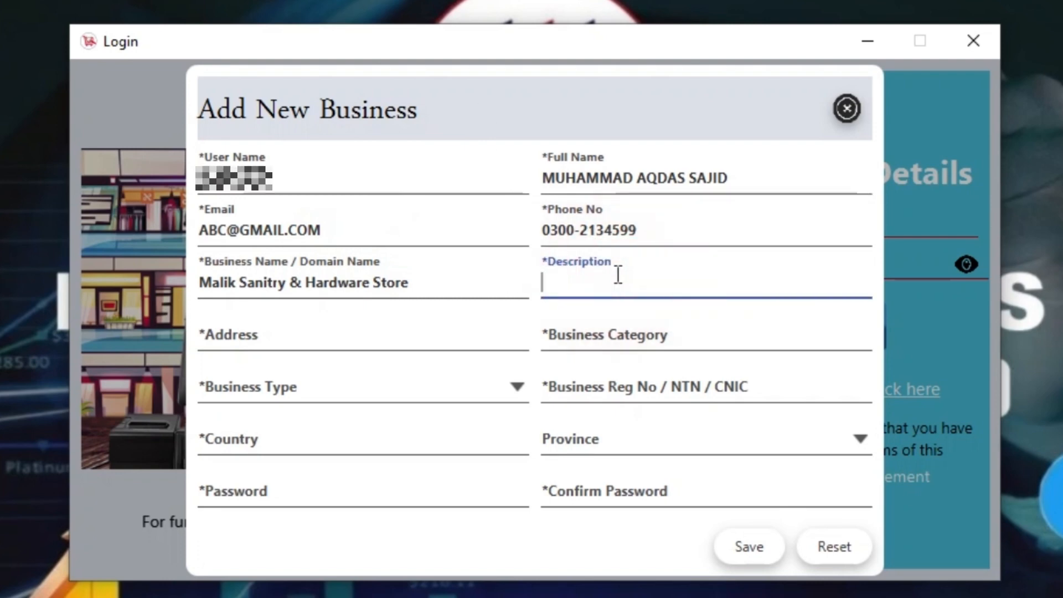
pyautogui.write('KEEP')
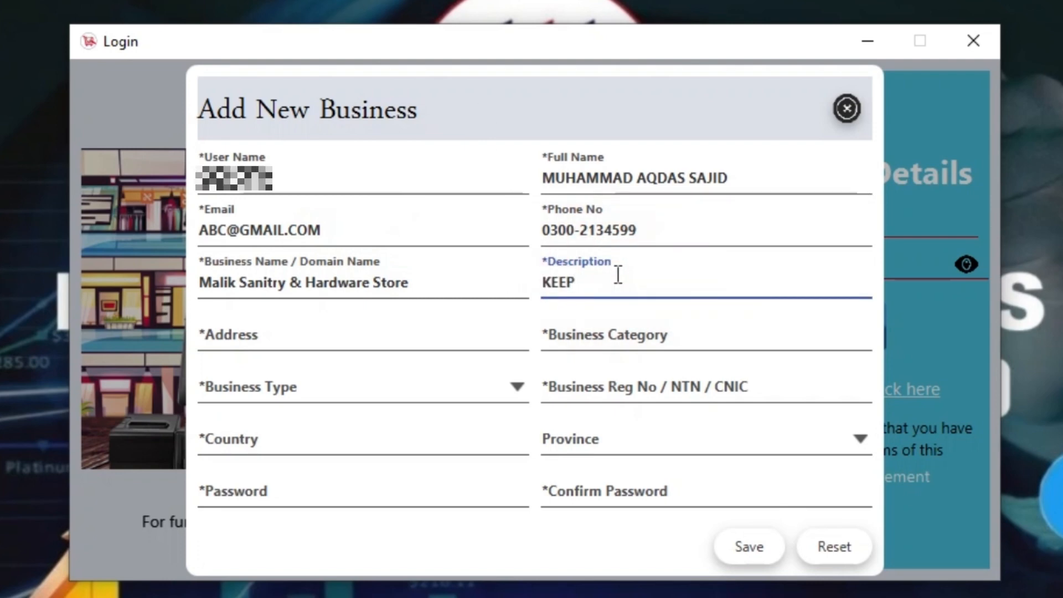
pyautogui.press('BackSpace')
pyautogui.press('BackSpace')
pyautogui.press('BackSpace')
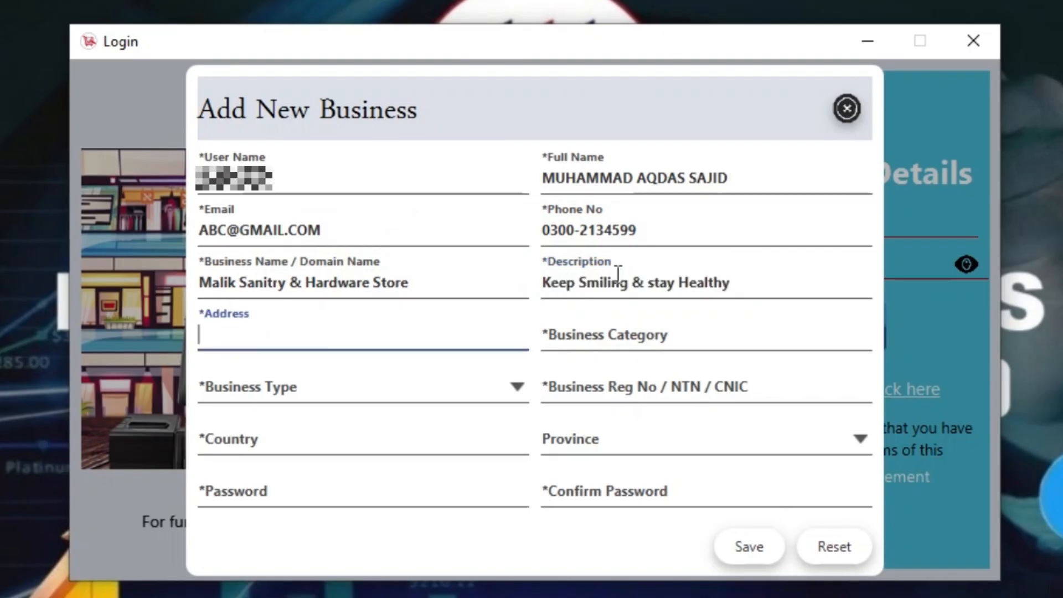
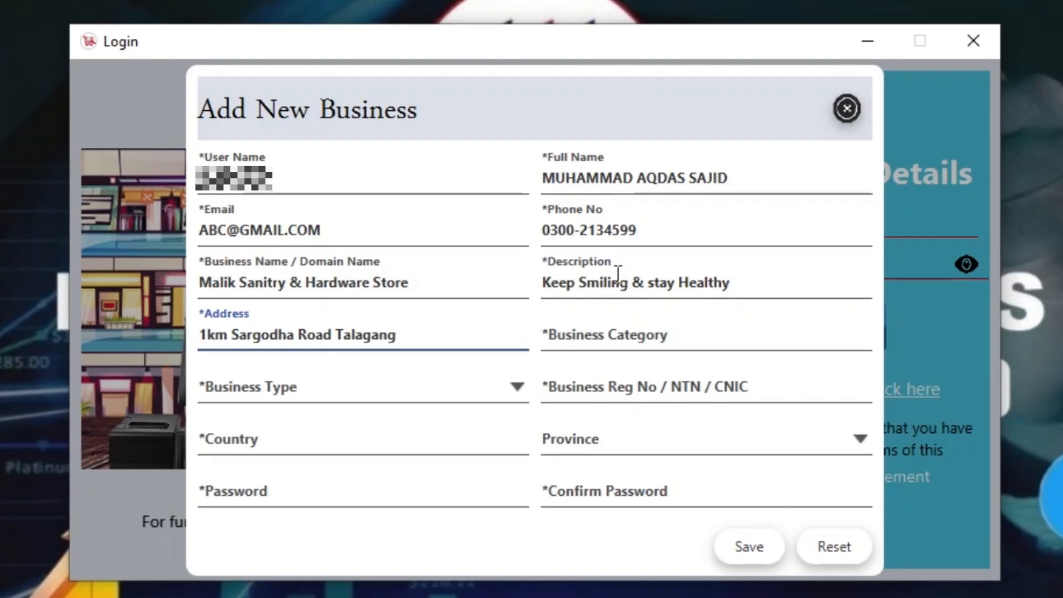
# Set Business Category to Retailer Shop and Business Type to Retailer
pyautogui.press('Tab')
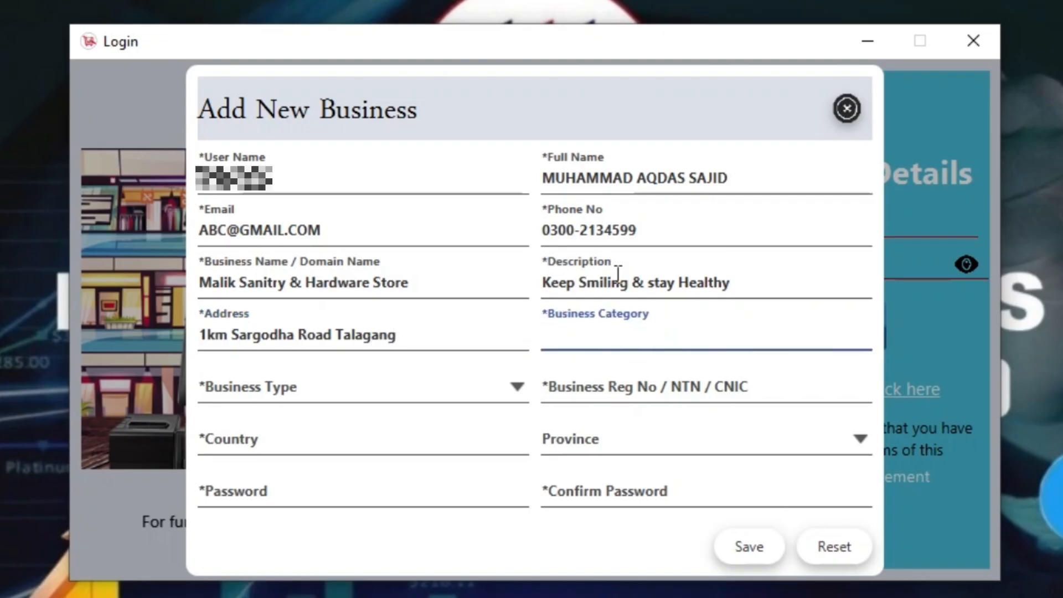
pyautogui.press('Down')
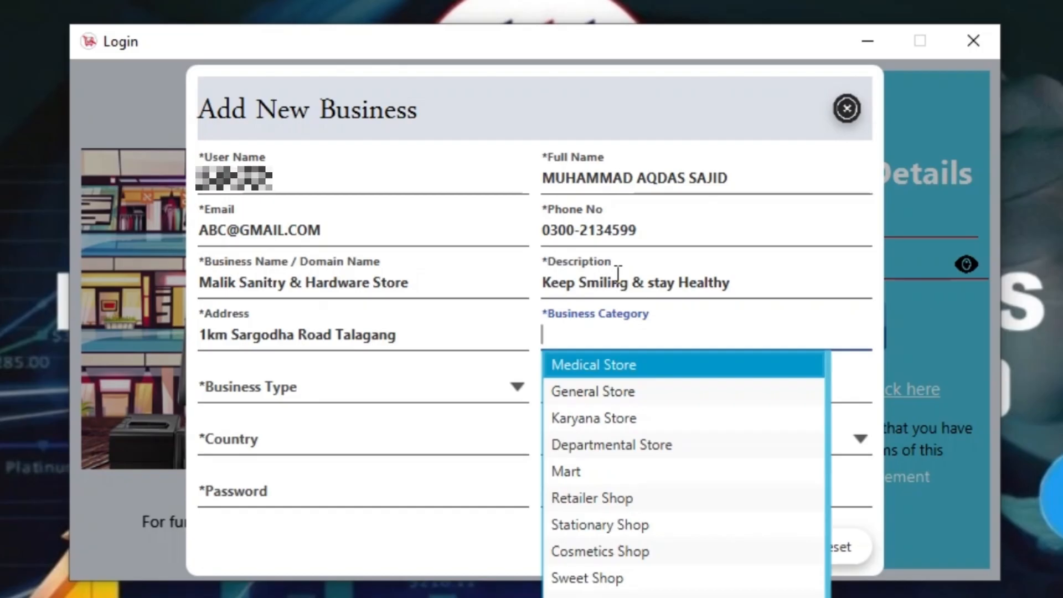
pyautogui.press('Down')
pyautogui.press('Down')
pyautogui.press('Down')
pyautogui.press('Down')
pyautogui.press('Down')
pyautogui.press('Down')
pyautogui.press('Down')
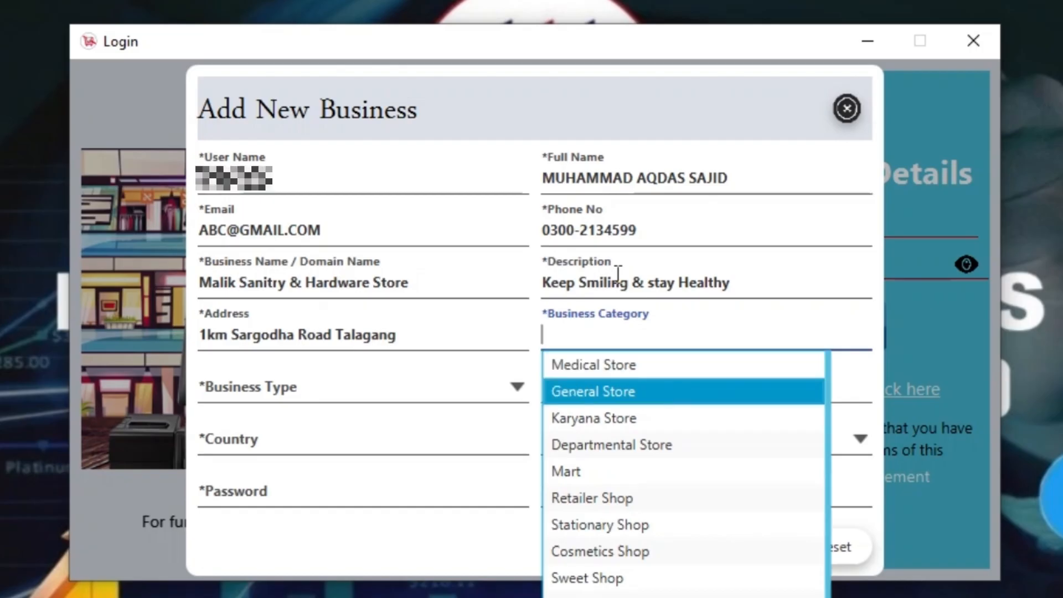
pyautogui.press('Down')
pyautogui.press('Down')
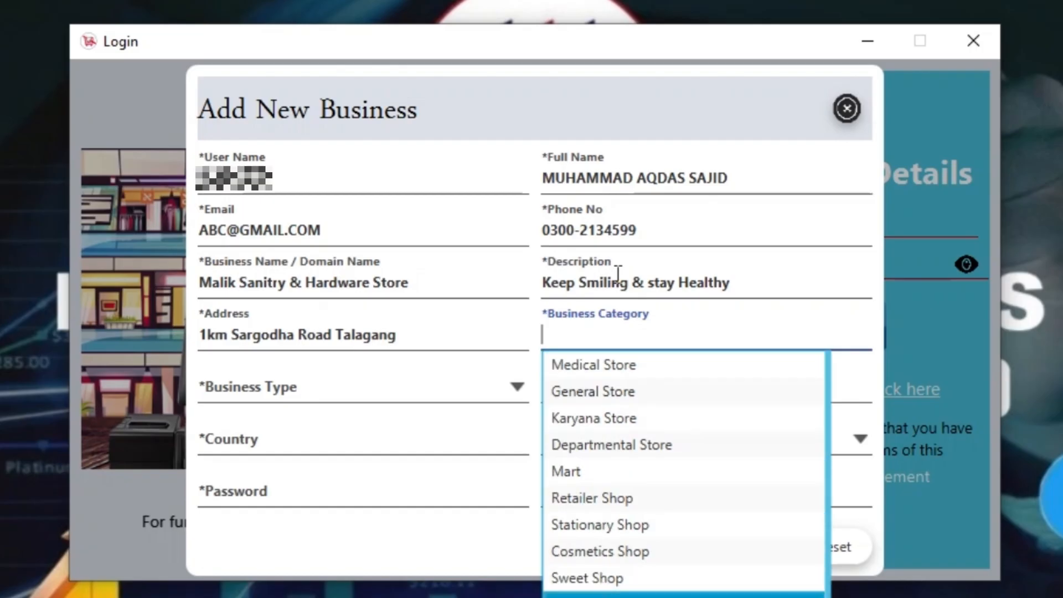
pyautogui.press('Up')
pyautogui.press('Up')
pyautogui.press('Up')
pyautogui.press('Up')
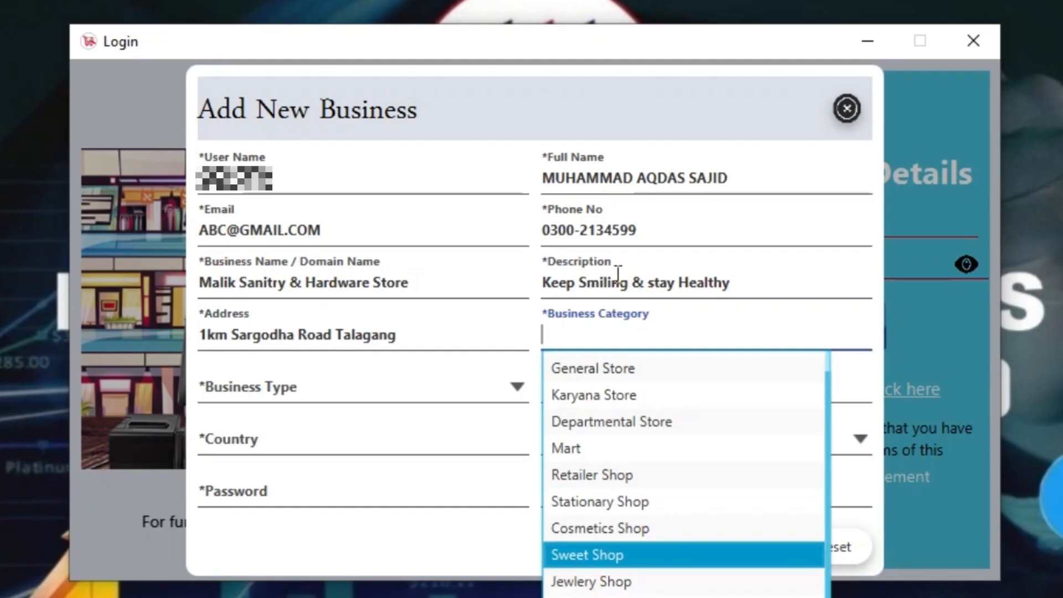
pyautogui.press('Up')
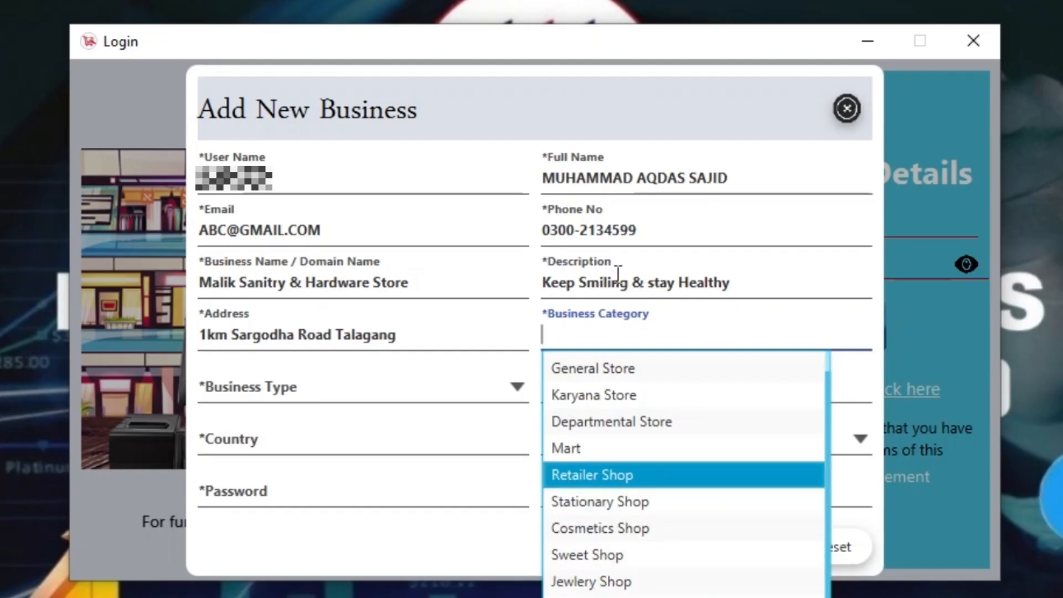
pyautogui.press('Return')
pyautogui.press('Tab')
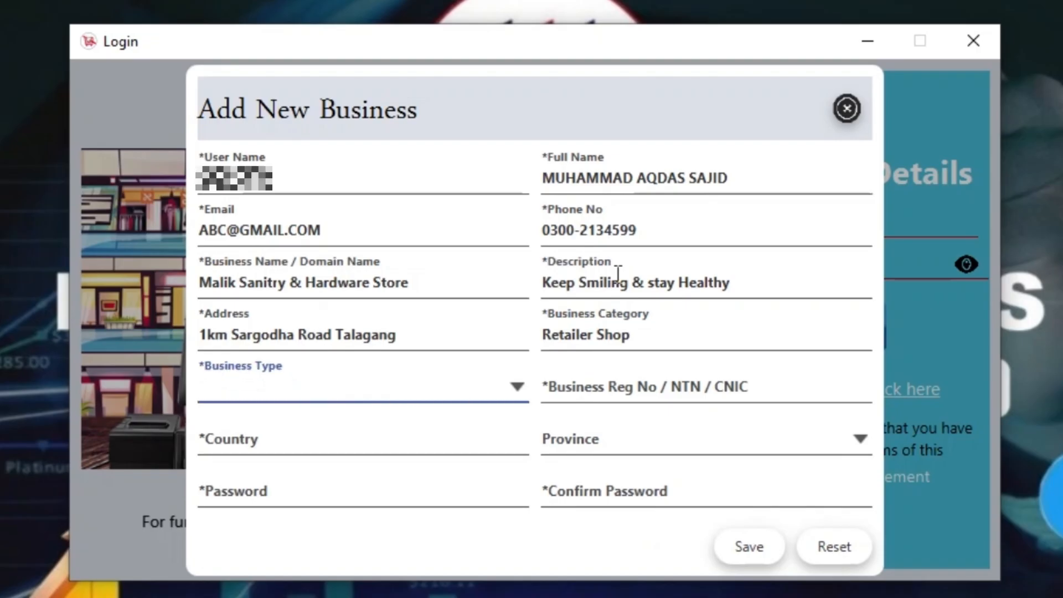
pyautogui.press('Down')
pyautogui.press('Down')
pyautogui.press('Down')
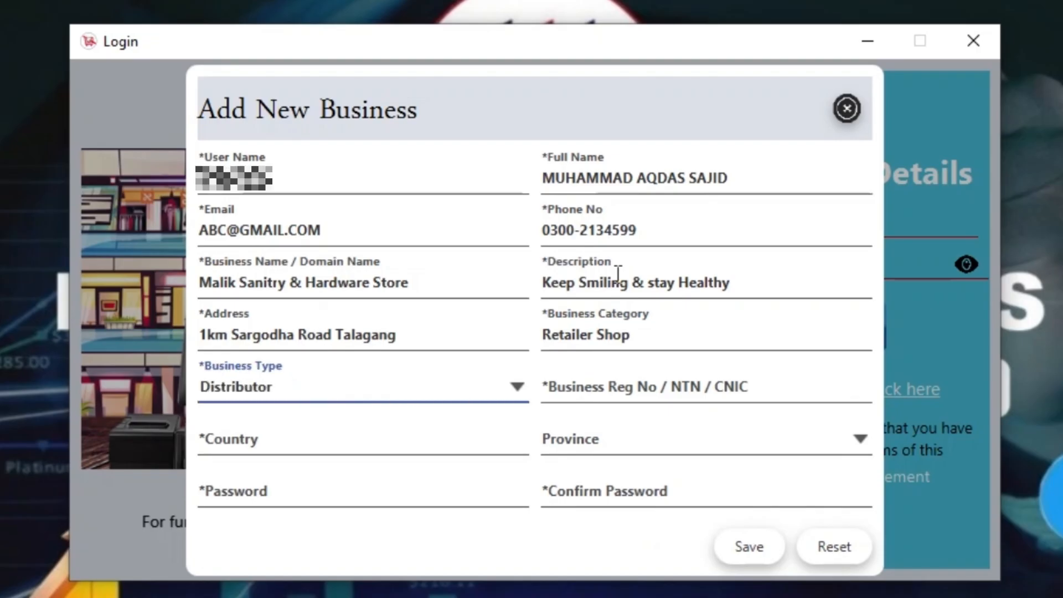
pyautogui.press('Down')
pyautogui.press('Down')
pyautogui.press('Up')
pyautogui.press('Up')
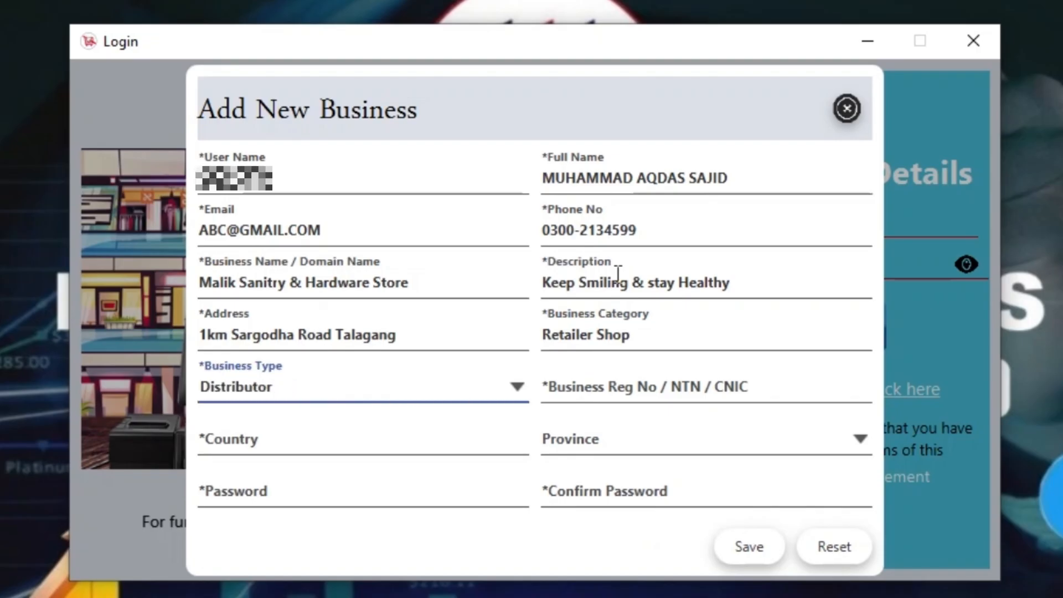
pyautogui.press('Up')
pyautogui.press('Up')
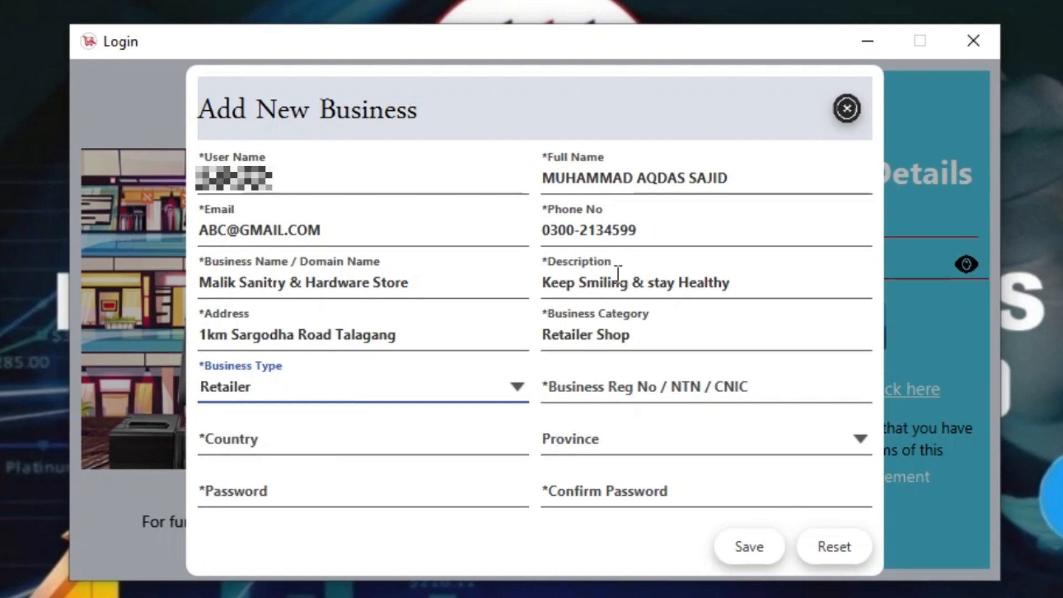
# Set the country to Pakistan and the province to PUNJAB
pyautogui.press('Tab')
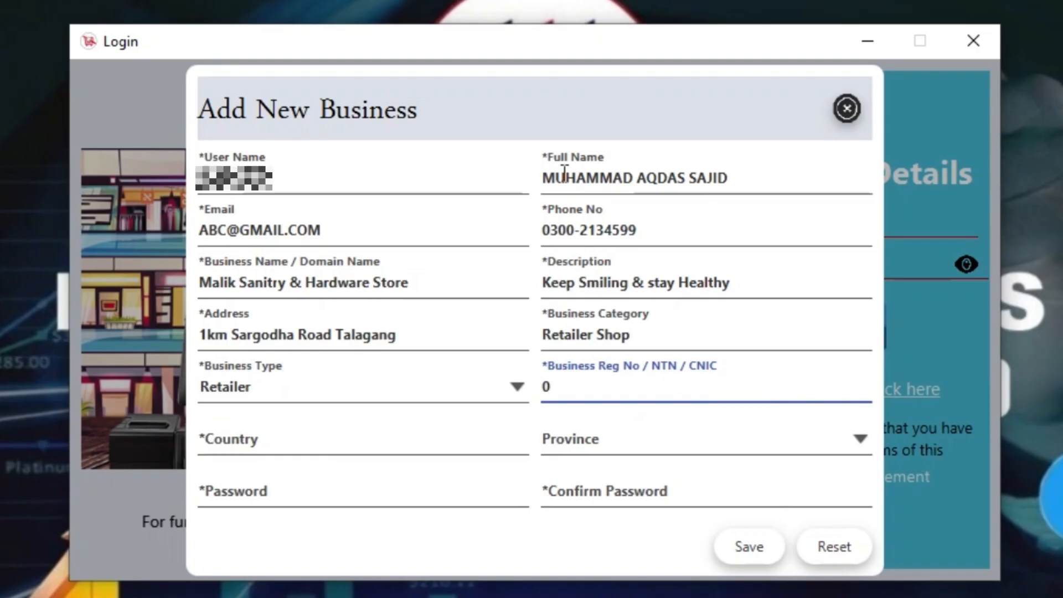
pyautogui.press('Tab')
pyautogui.write('pa')
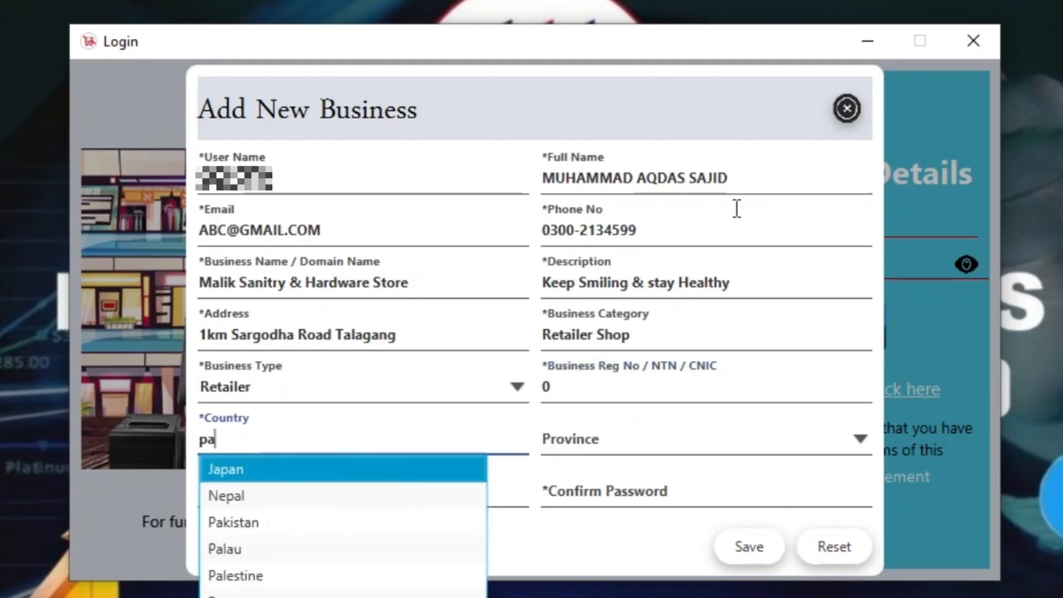
pyautogui.write('kis')
pyautogui.press('Return')
pyautogui.press('Tab')
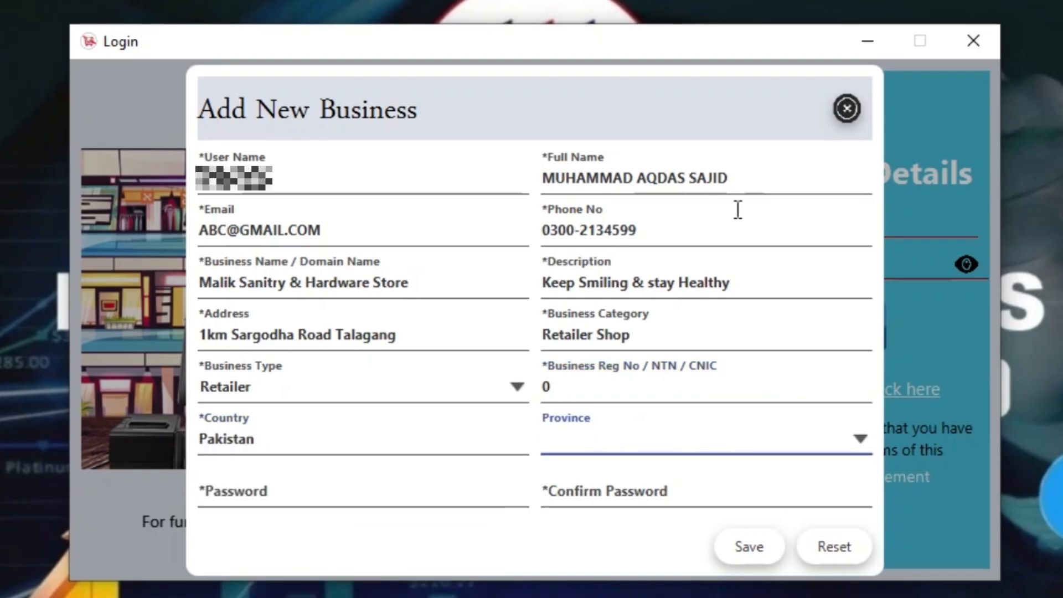
pyautogui.press('Down')
pyautogui.press('Down')
pyautogui.press('Down')
pyautogui.press('Down')
pyautogui.press('Down')
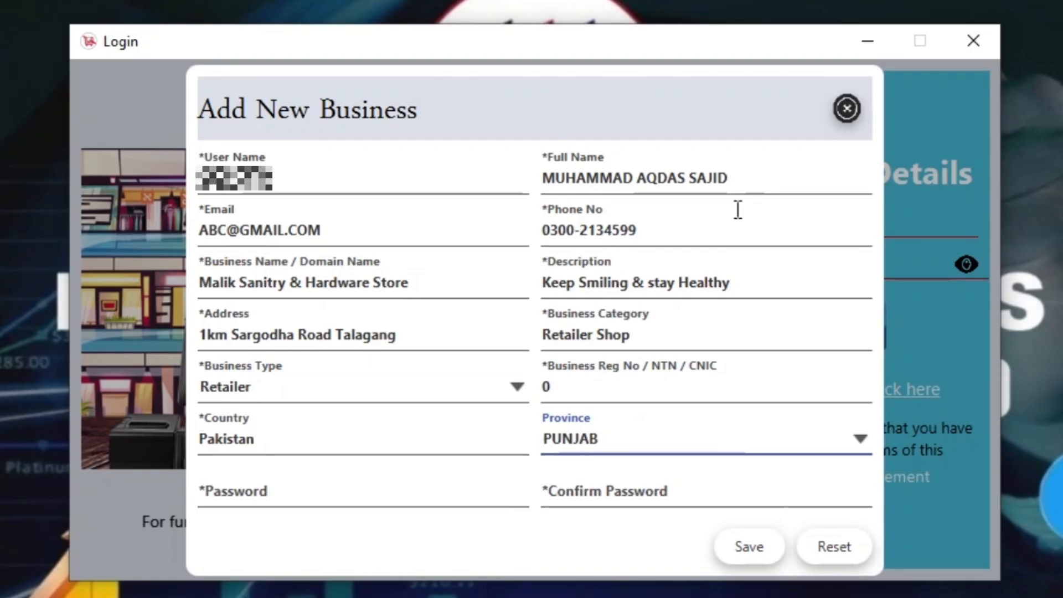
# Enter and confirm the account password, then save the business record and acknowledge the confirmation
pyautogui.press('Tab')
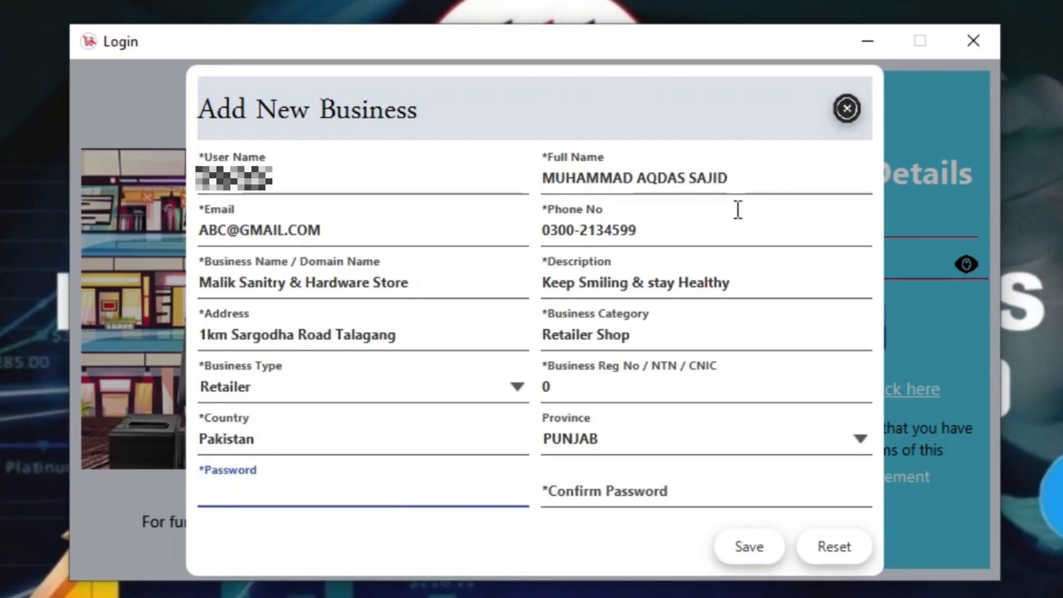
pyautogui.write('123')
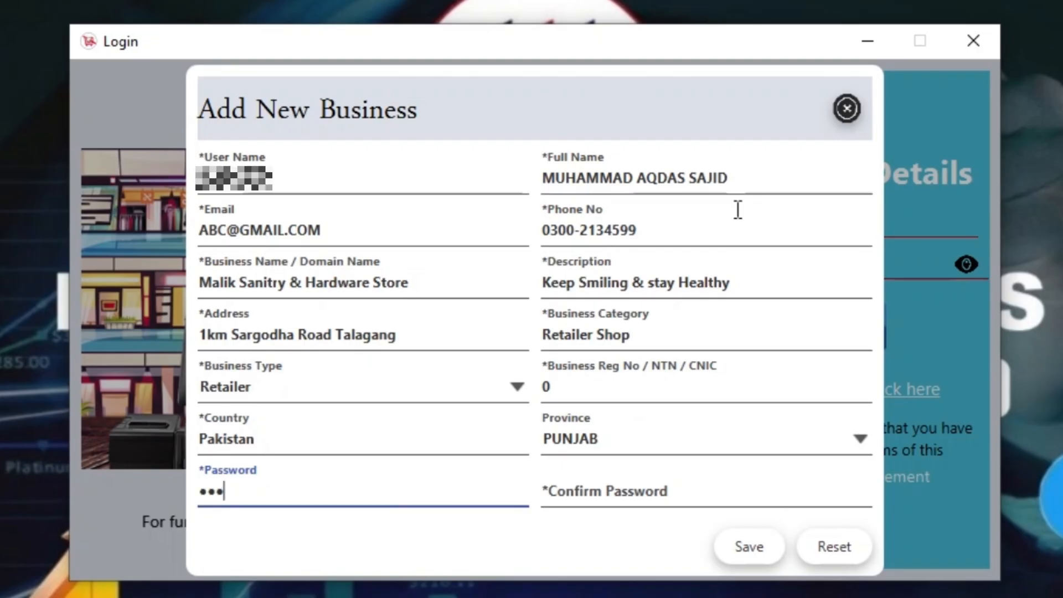
pyautogui.press('Tab')
pyautogui.write('123')
pyautogui.press('Tab')
pyautogui.press('Return')
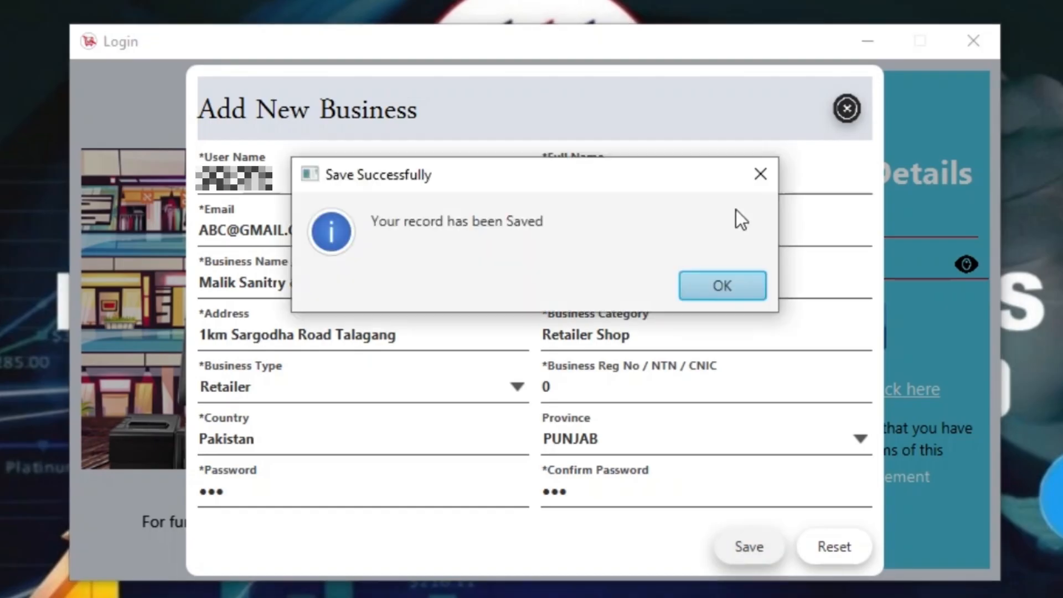
pyautogui.press('Return')
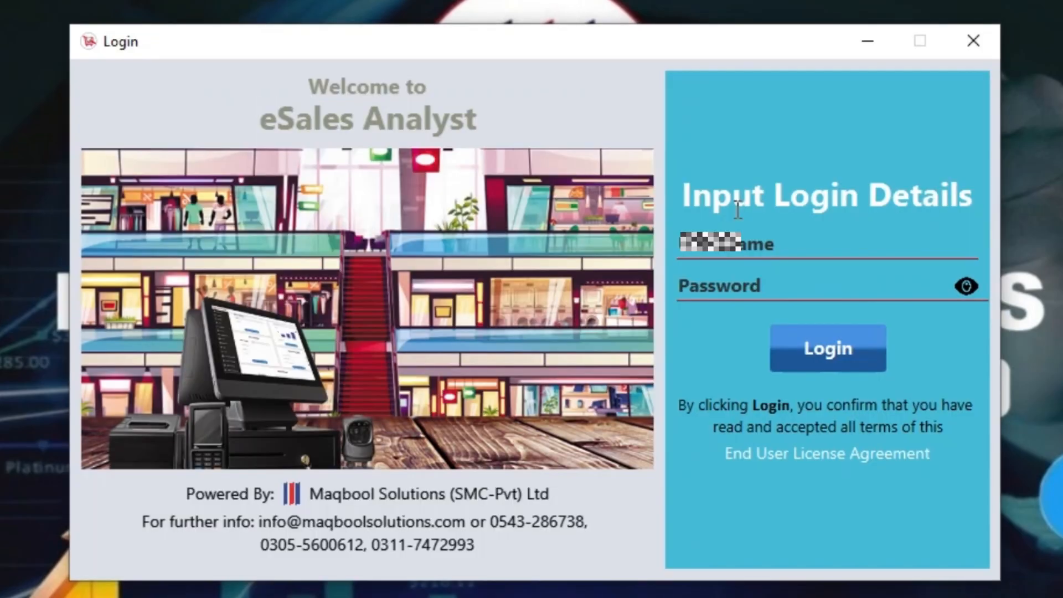
# Log in as Admin with the account password and agree to the End User License Agreement
pyautogui.write('Admin')
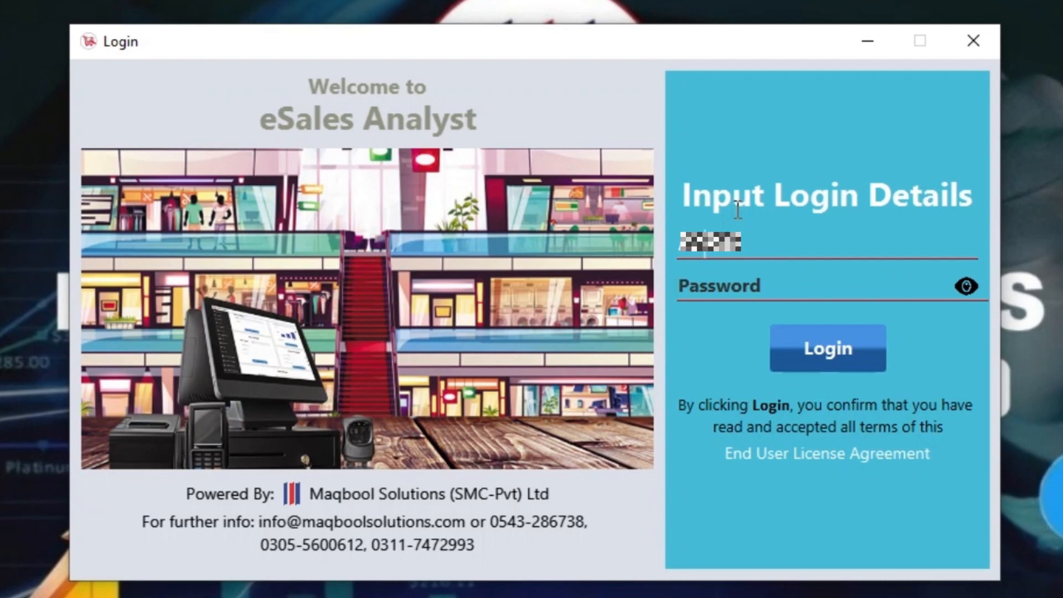
pyautogui.press('Tab')
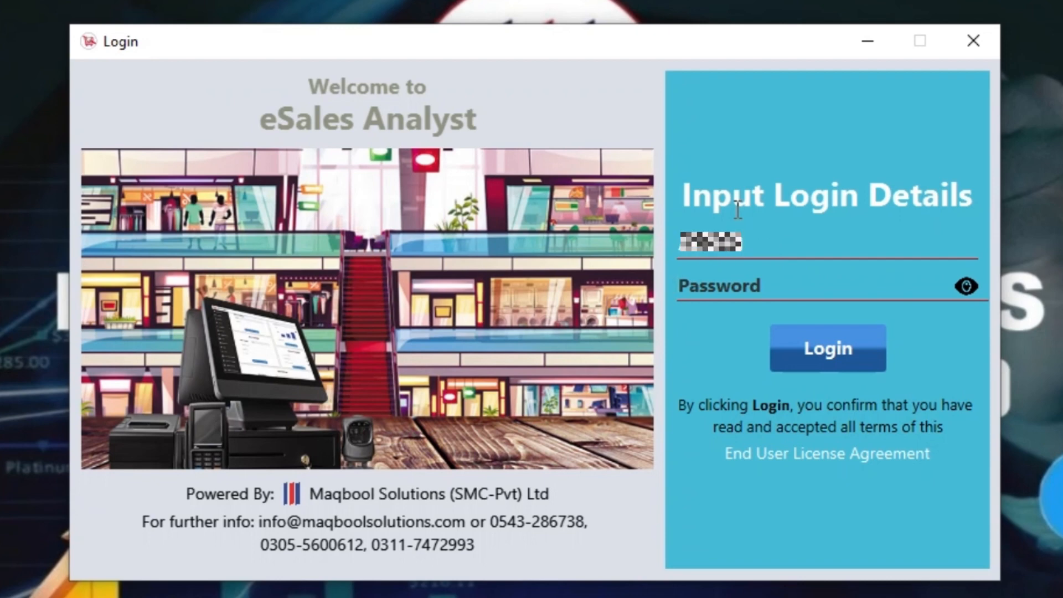
pyautogui.write('123')
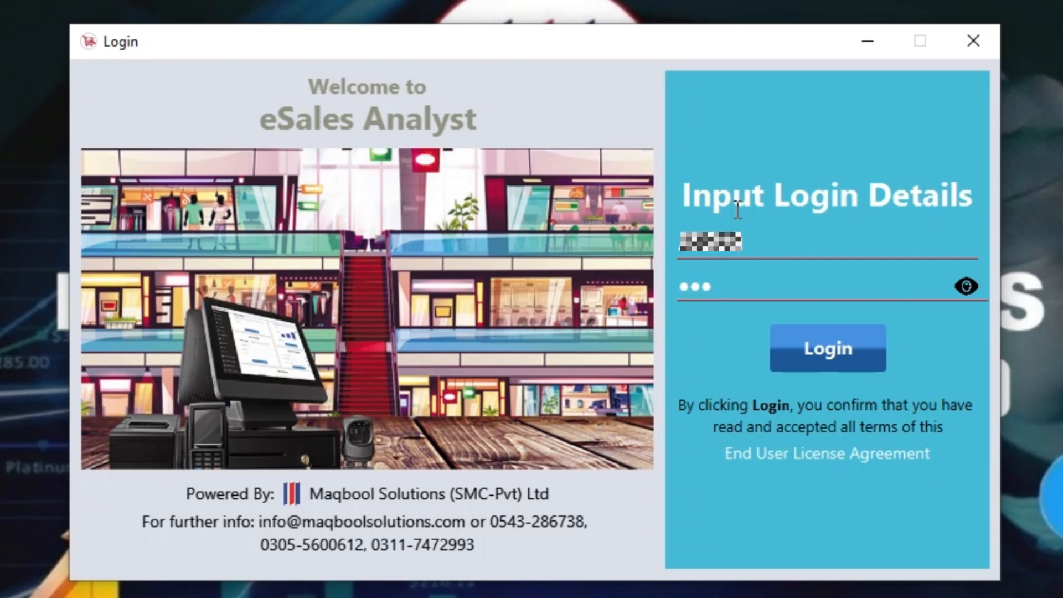
pyautogui.press('Return')
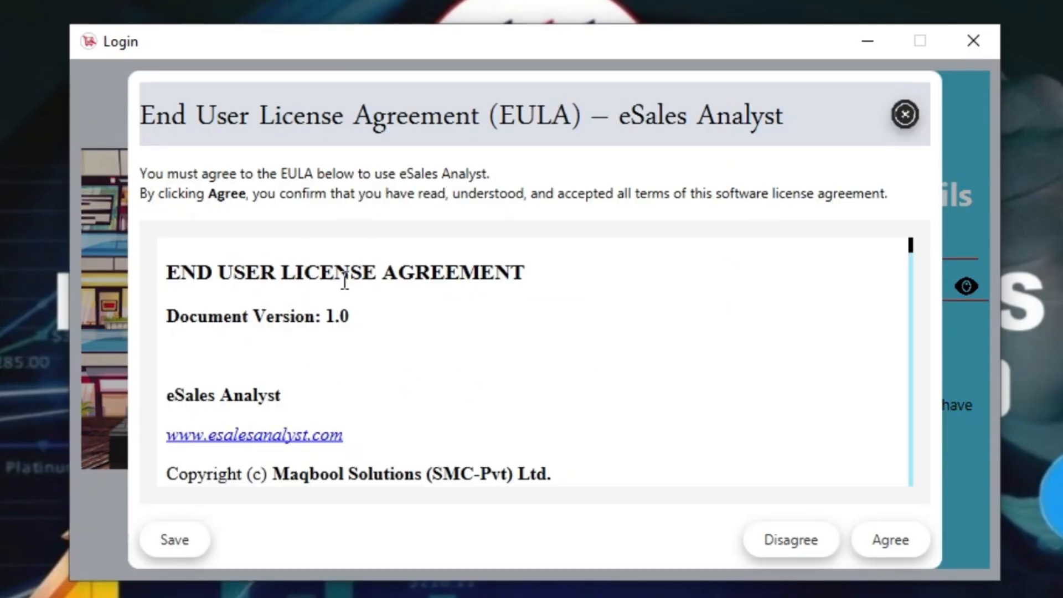
pyautogui.click(888, 540)
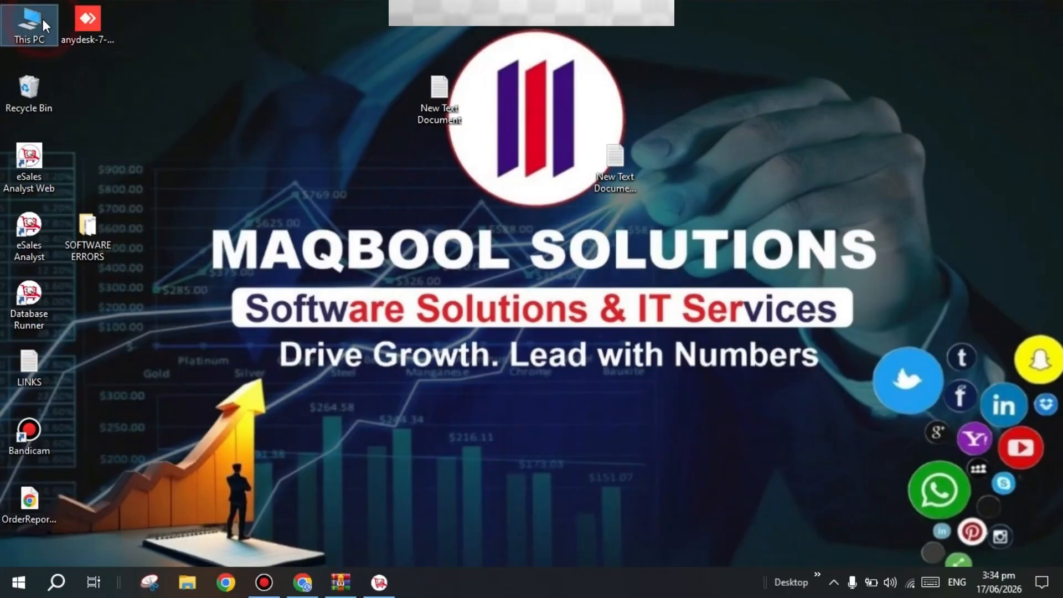
# Bring up This PC in File Explorer from its desktop icon
pyautogui.doubleClick(42, 19)
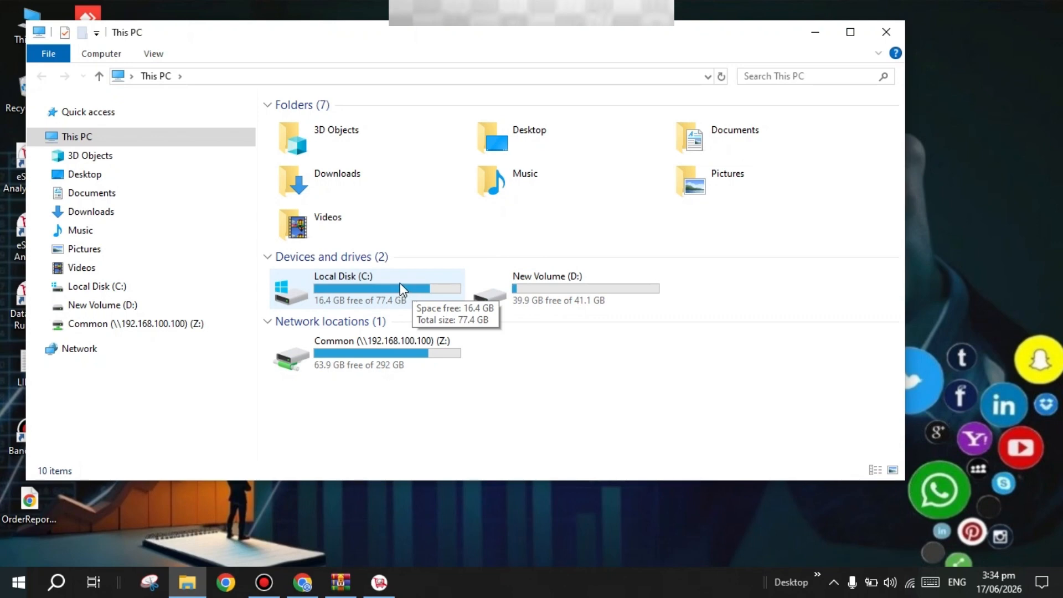
# On New Volume (D:), create a new folder named ESALES ANLAYST AUTO BACKUP, then close Explorer
pyautogui.click(528, 300)
pyautogui.doubleClick(552, 284)
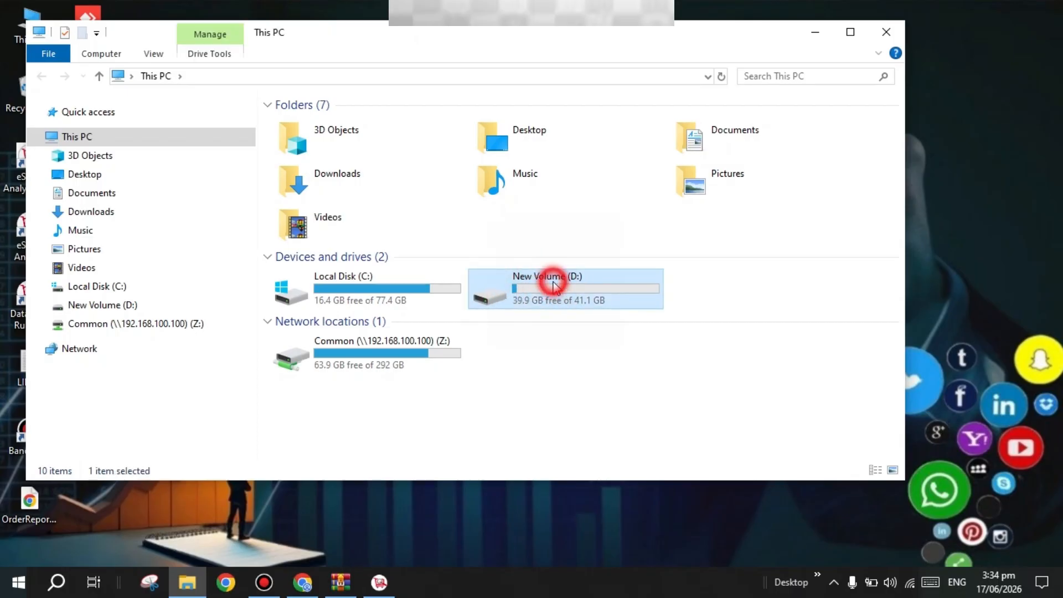
pyautogui.rightClick(667, 253)
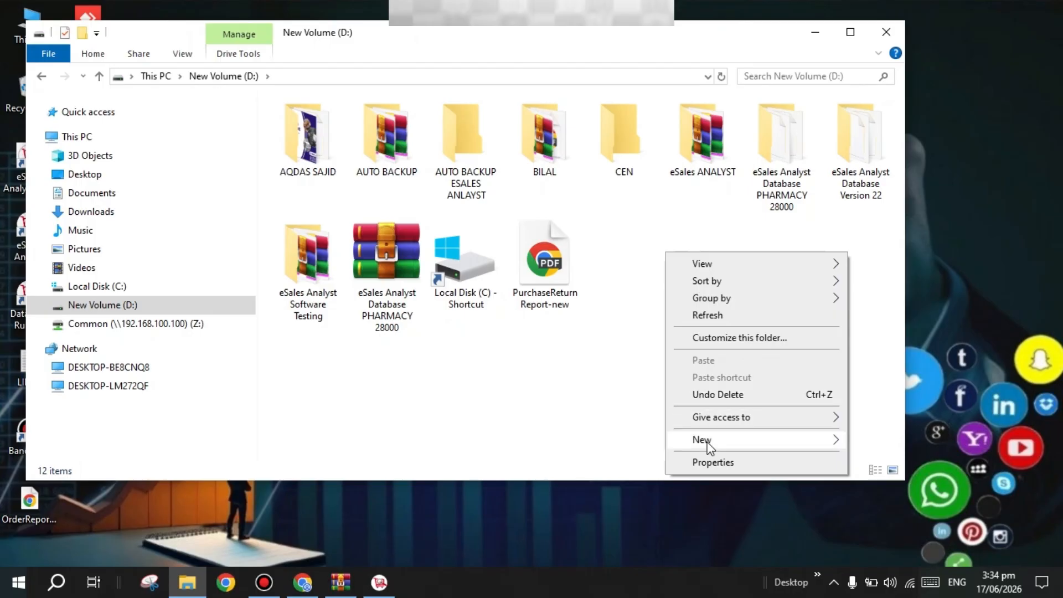
pyautogui.moveTo(709, 443)
pyautogui.click(552, 227)
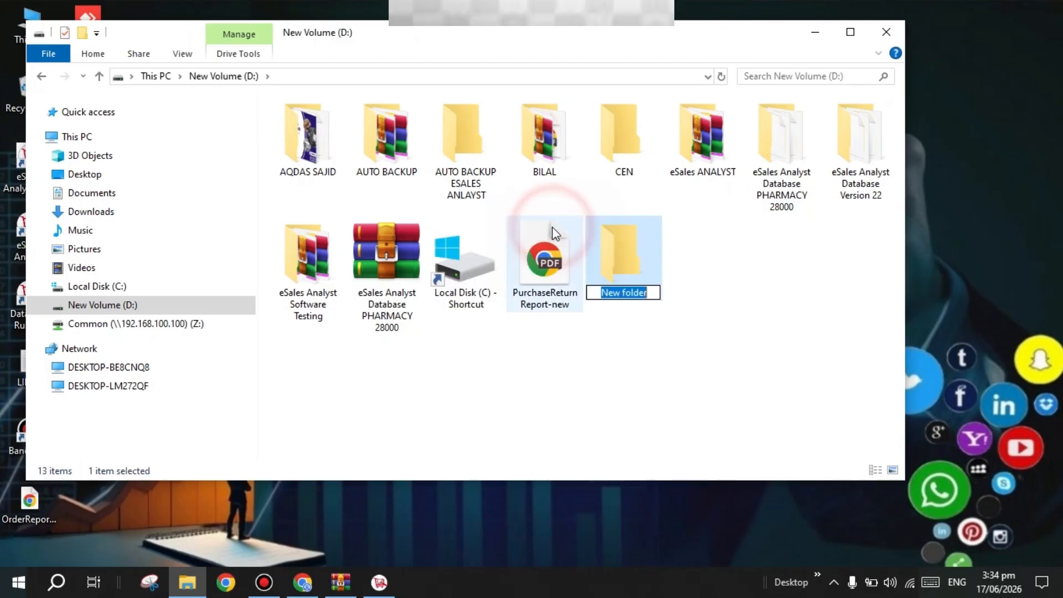
pyautogui.write('ESALES')
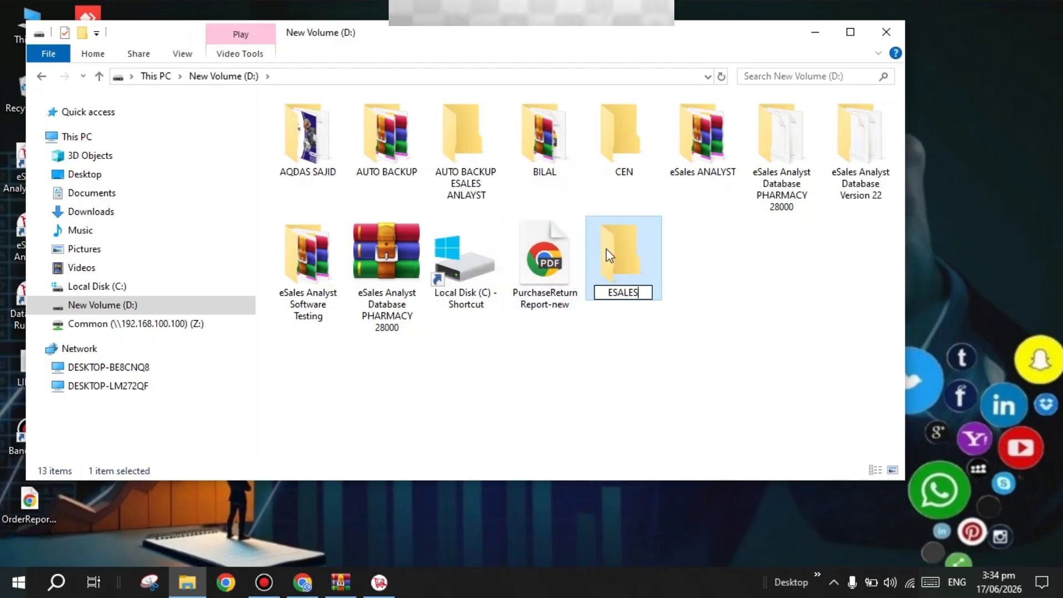
pyautogui.write(' ANLAYST')
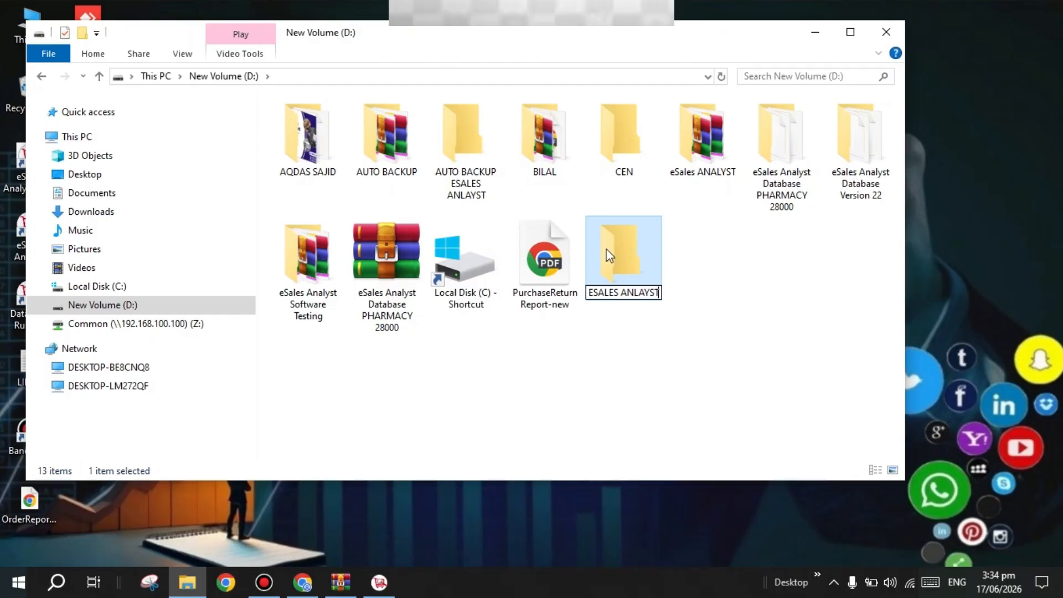
pyautogui.write(' BACK')
pyautogui.press('BackSpace')
pyautogui.press('BackSpace')
pyautogui.press('BackSpace')
pyautogui.press('BackSpace')
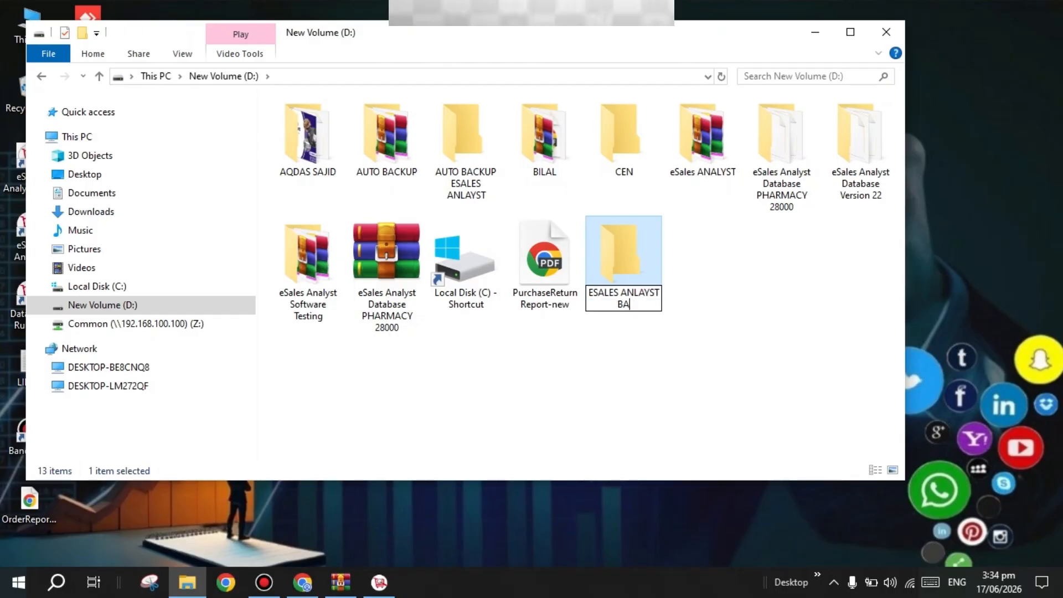
pyautogui.write('AUTO BACKUP')
pyautogui.press('Return')
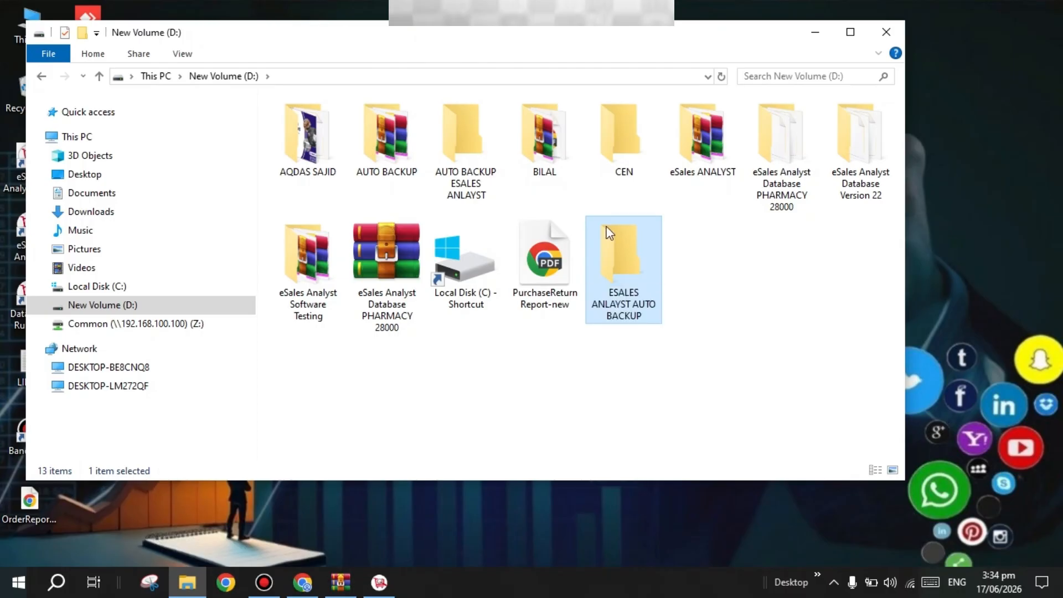
pyautogui.click(886, 32)
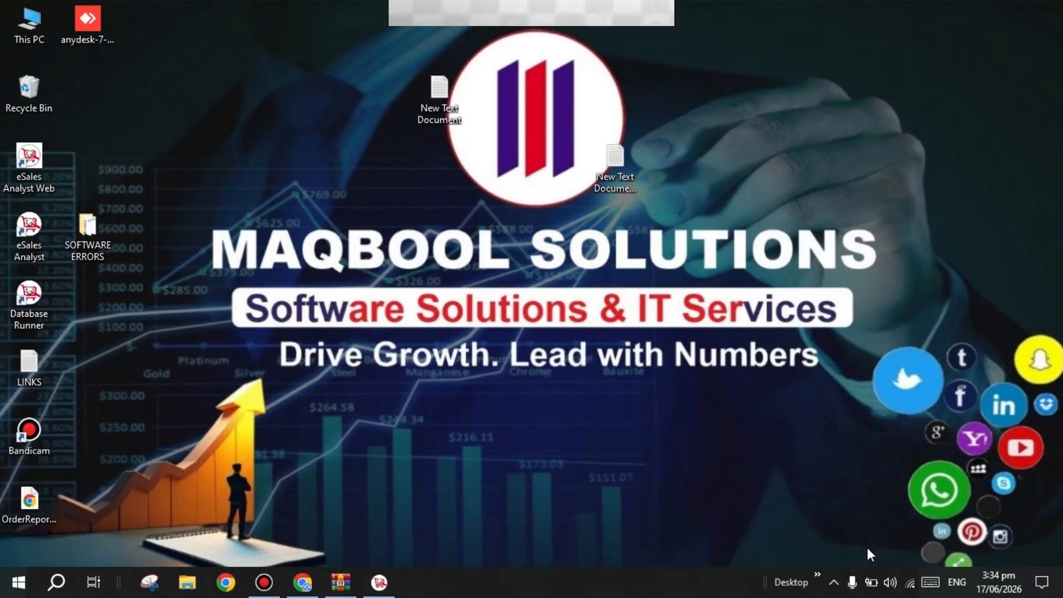
# Set Database Runner's backup directory to D:\ESALES ANLAYST AUTO BACKUP from the tray icon
pyautogui.click(835, 580)
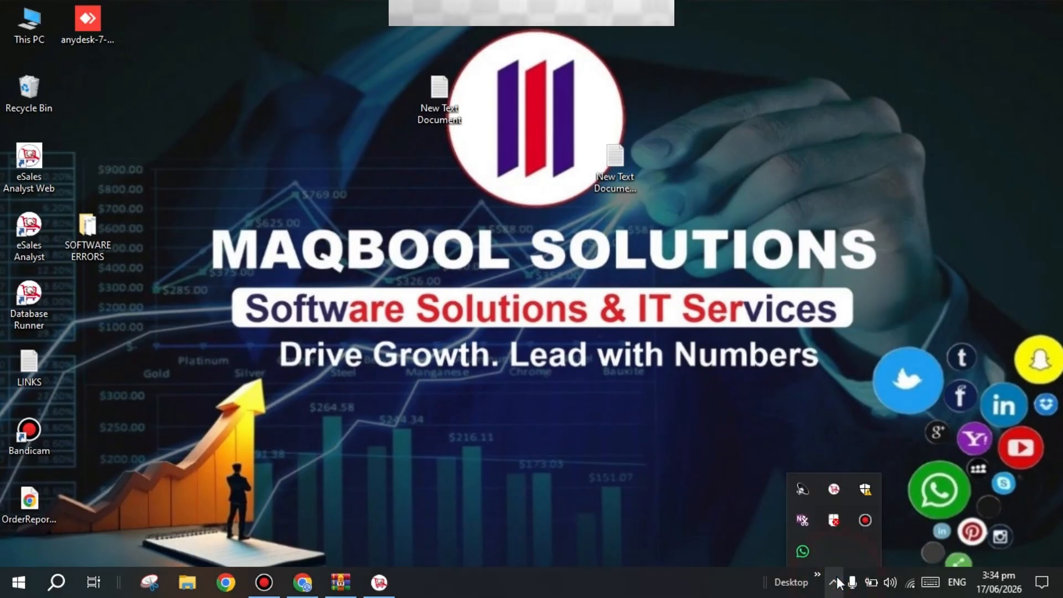
pyautogui.rightClick(830, 490)
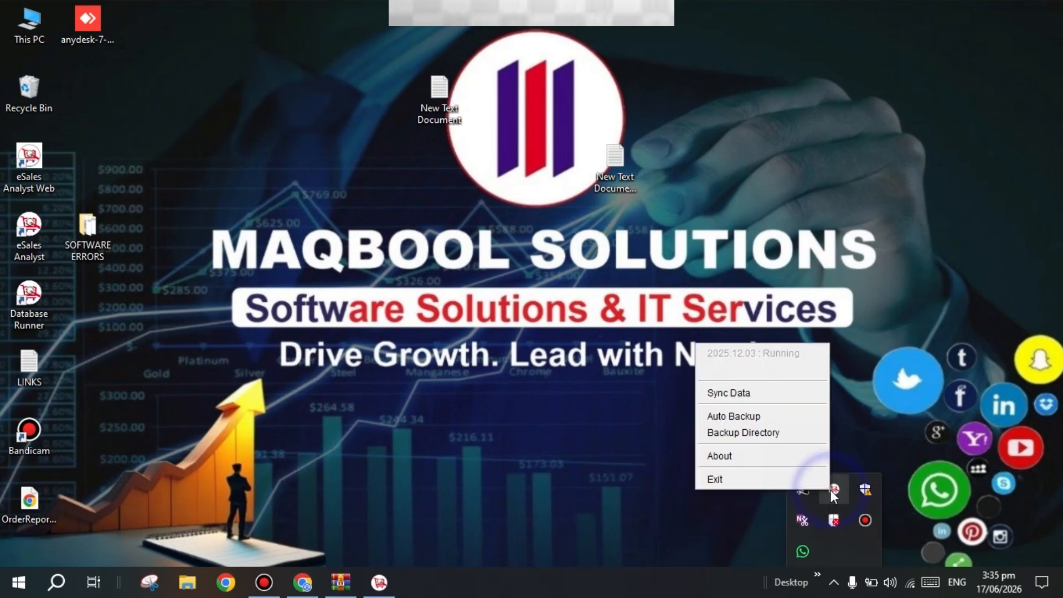
pyautogui.click(770, 433)
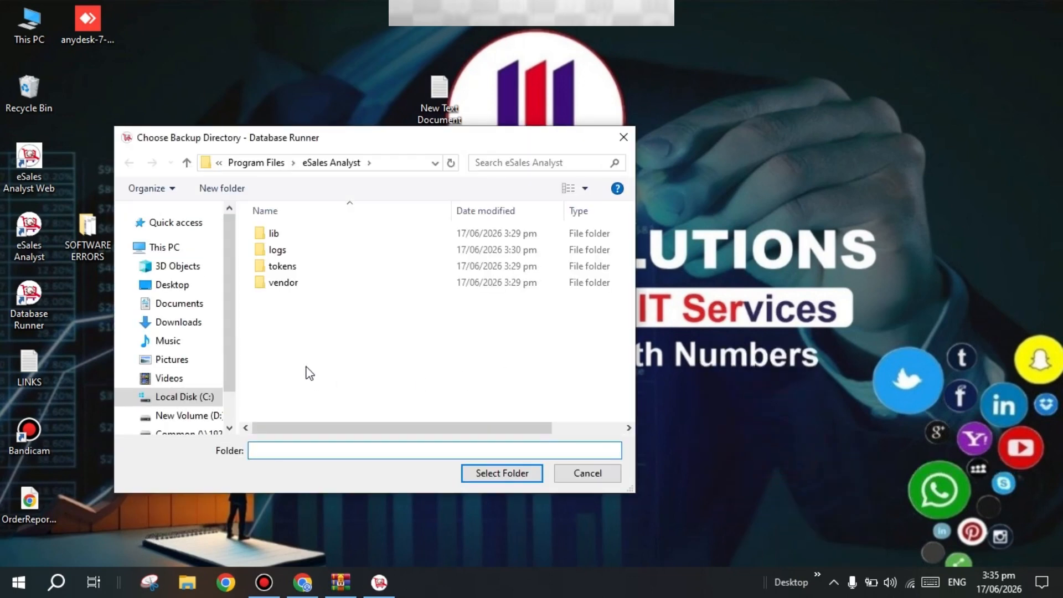
pyautogui.click(188, 416)
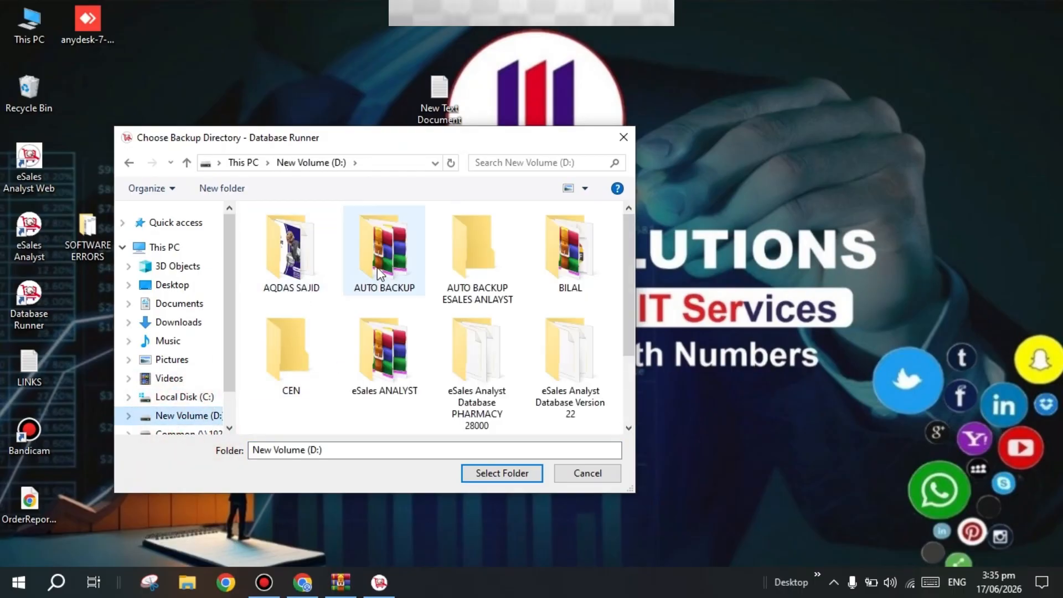
pyautogui.scroll(-1, 386, 297)
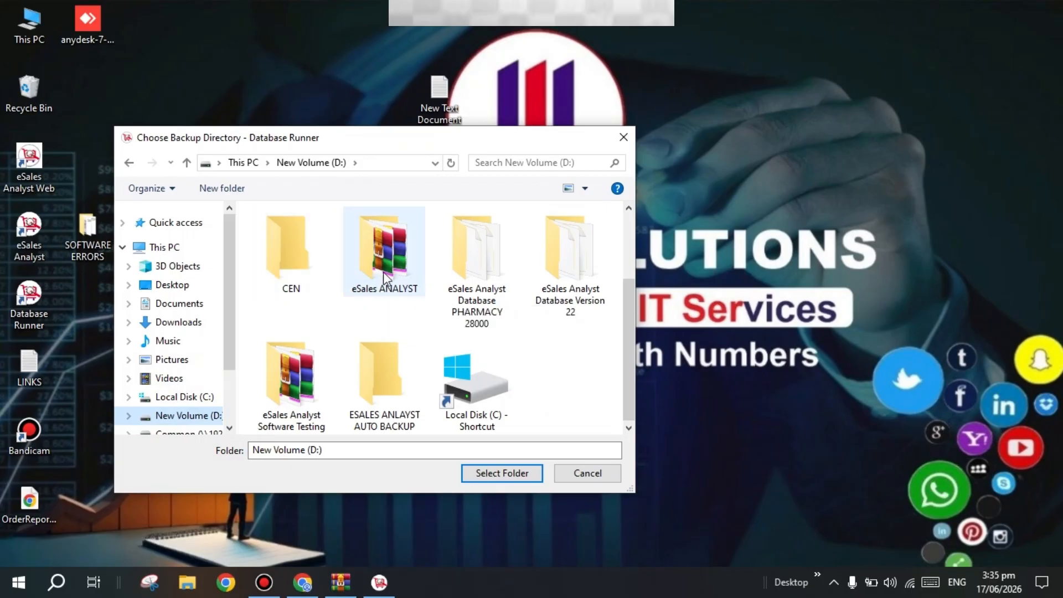
pyautogui.click(377, 380)
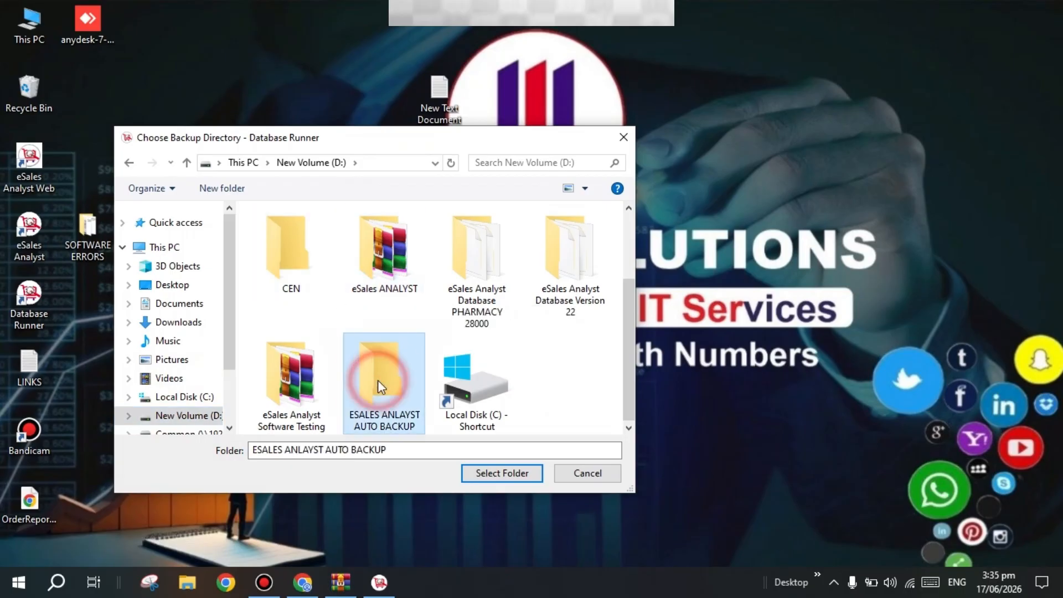
pyautogui.click(489, 474)
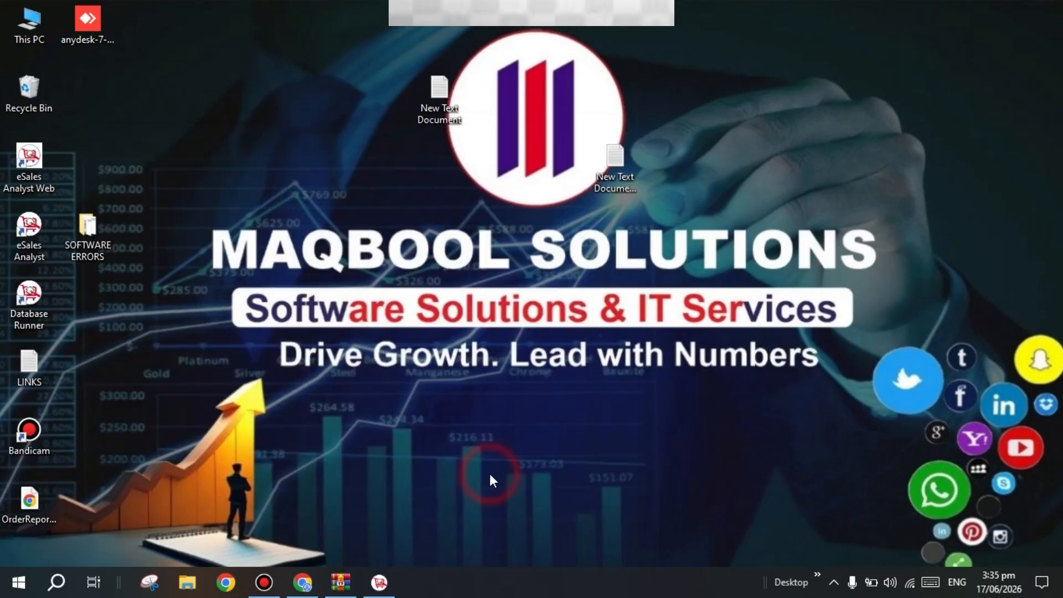
# Toggle automatic backups, then check the details window to confirm the new backup directory
pyautogui.click(834, 583)
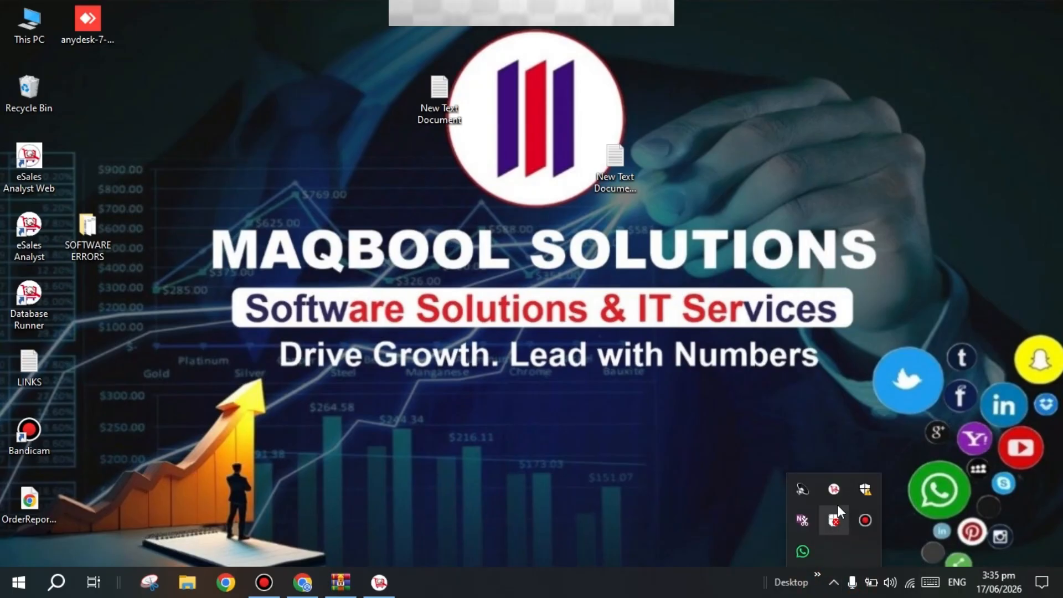
pyautogui.rightClick(834, 491)
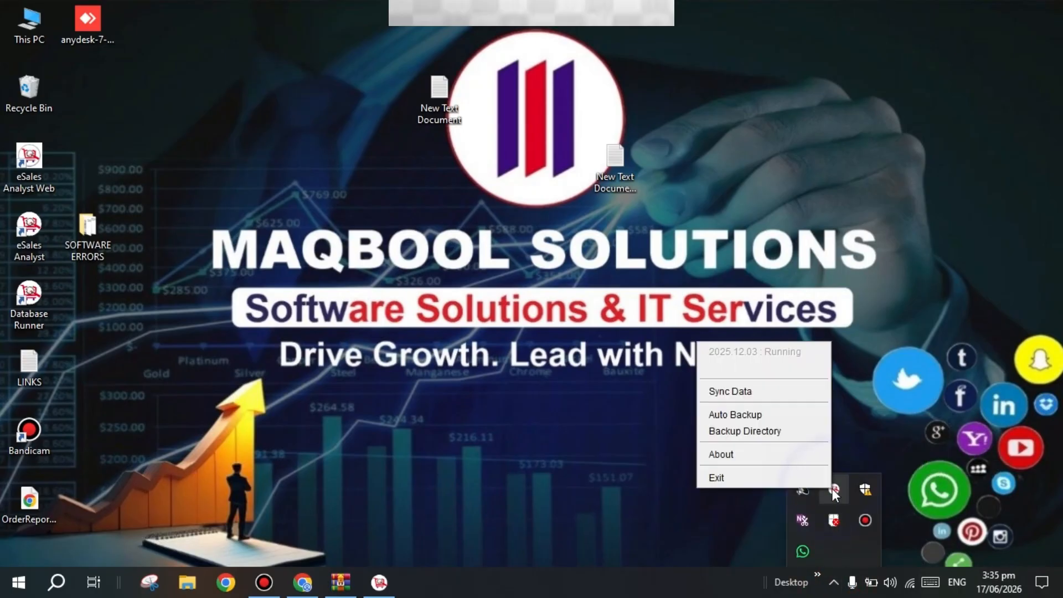
pyautogui.click(775, 414)
pyautogui.click(834, 582)
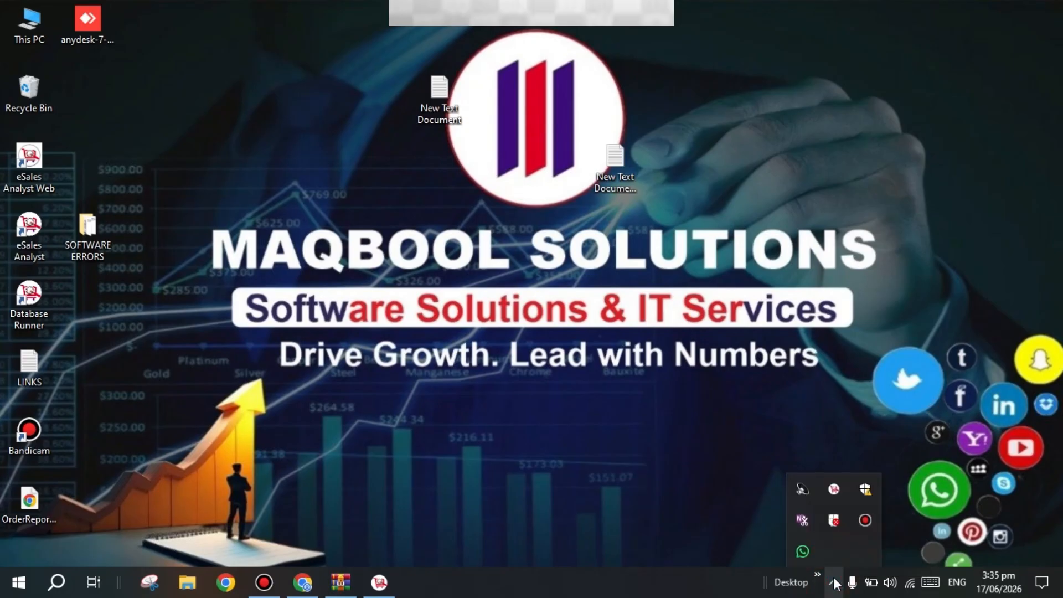
pyautogui.rightClick(831, 494)
pyautogui.click(772, 460)
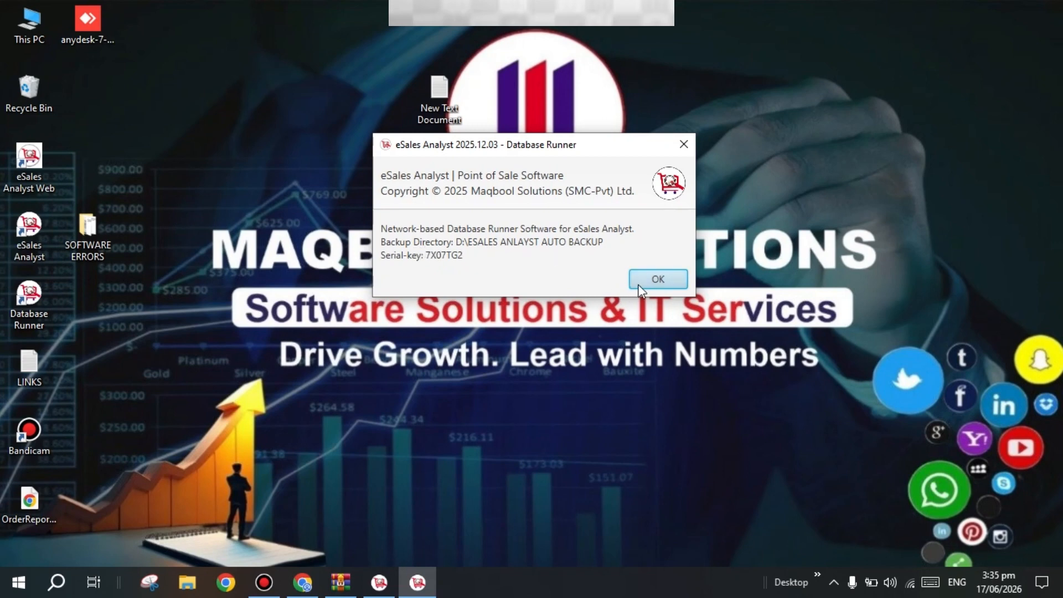
pyautogui.click(676, 279)
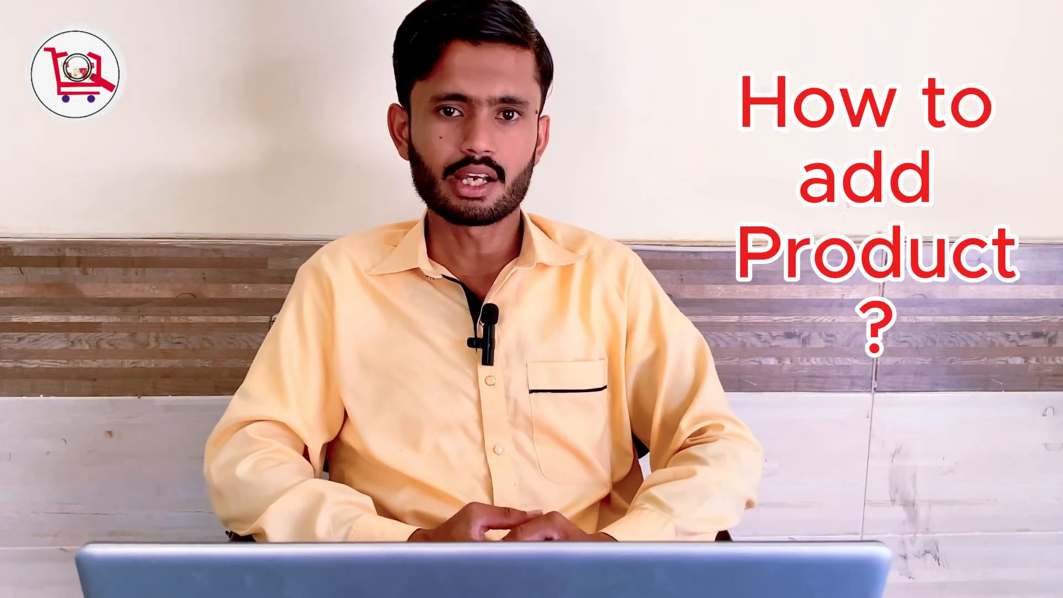
pyautogui.click(28, 52)
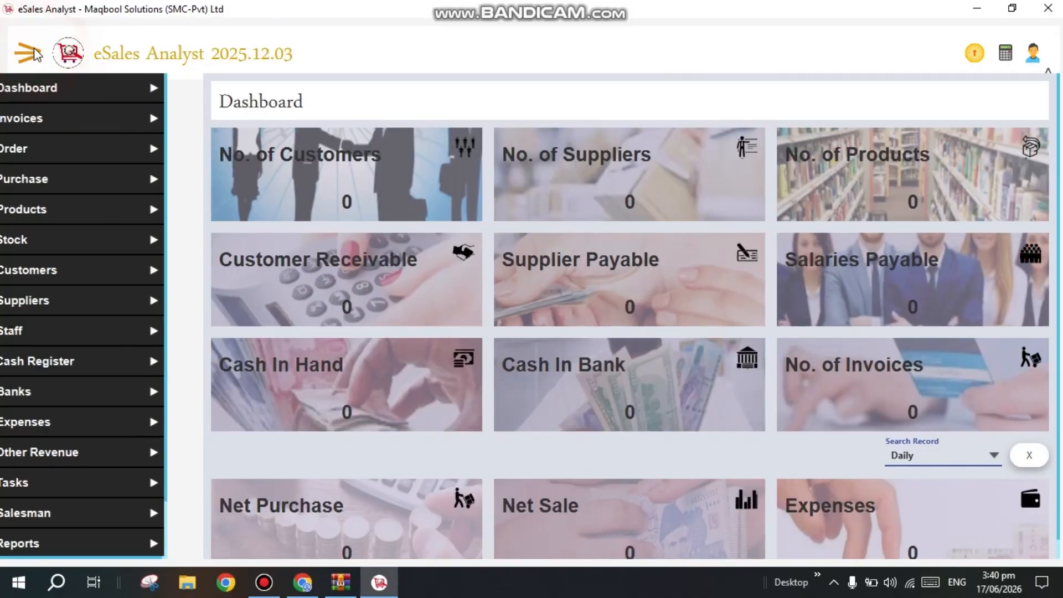
pyautogui.click(66, 209)
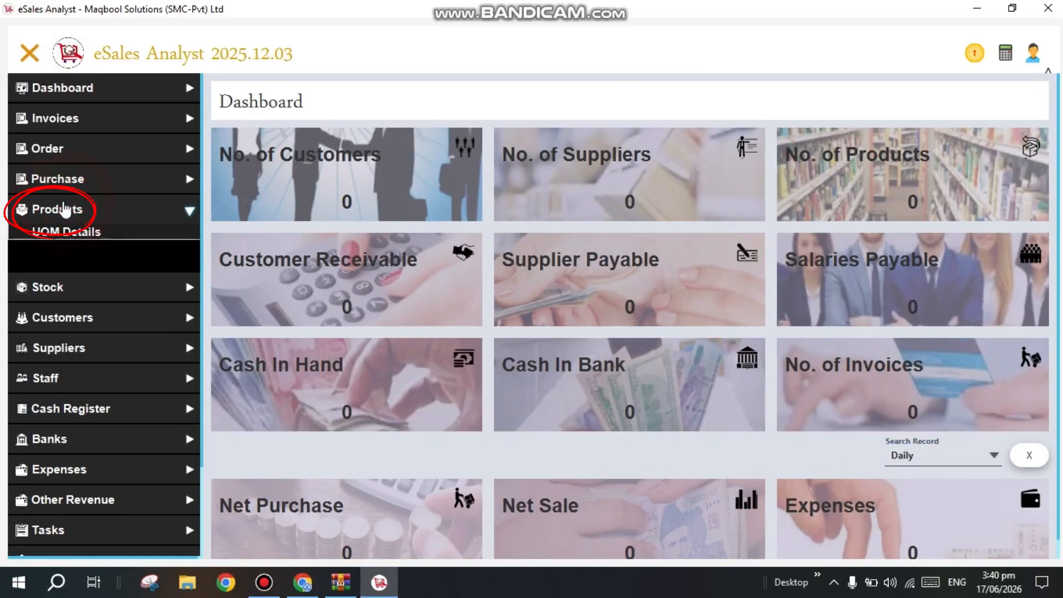
pyautogui.click(69, 243)
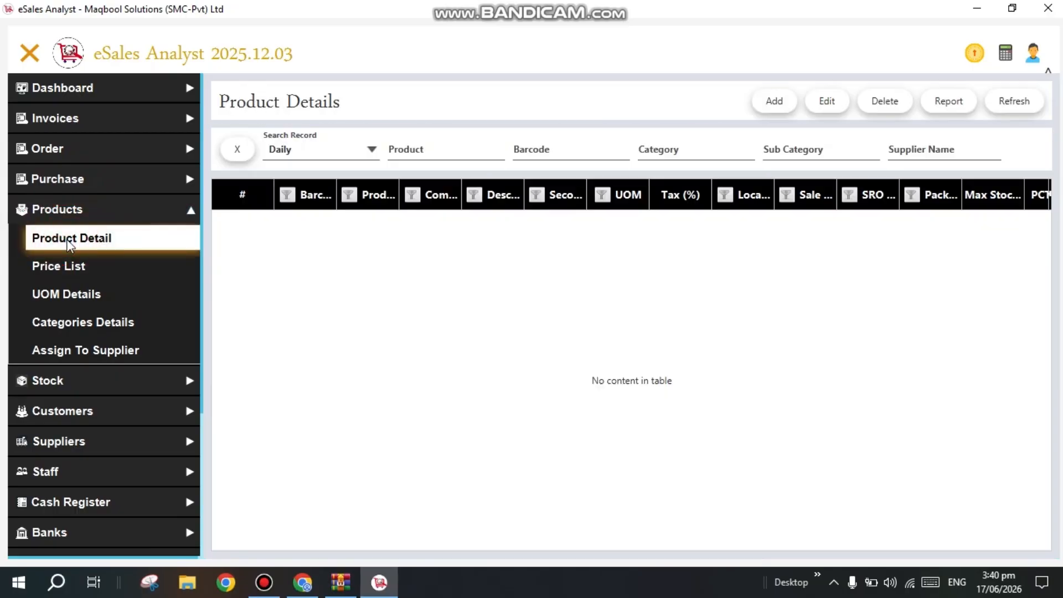
pyautogui.click(762, 109)
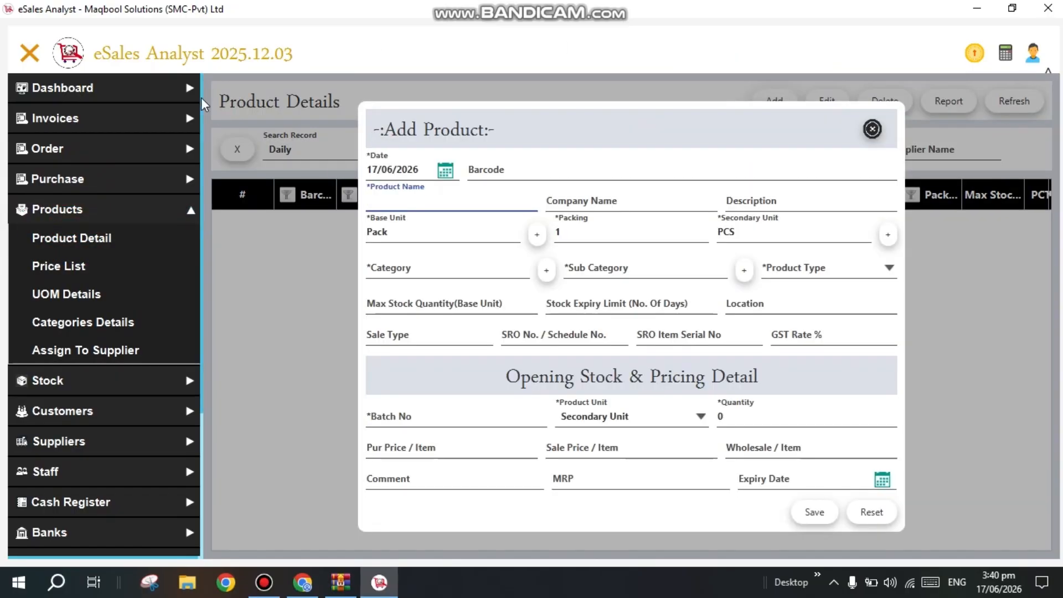
pyautogui.click(36, 51)
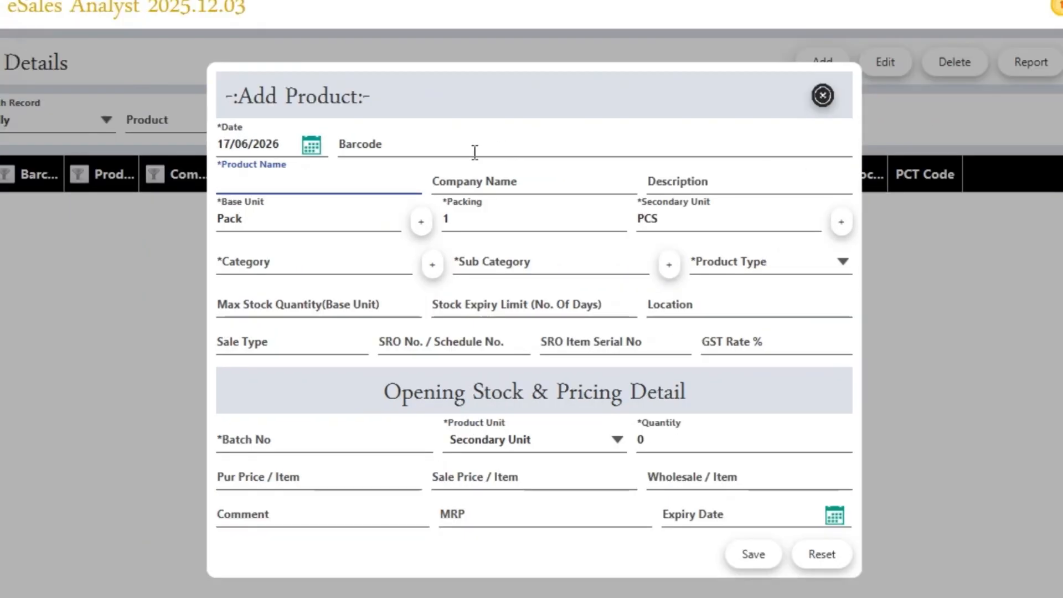
pyautogui.click(453, 151)
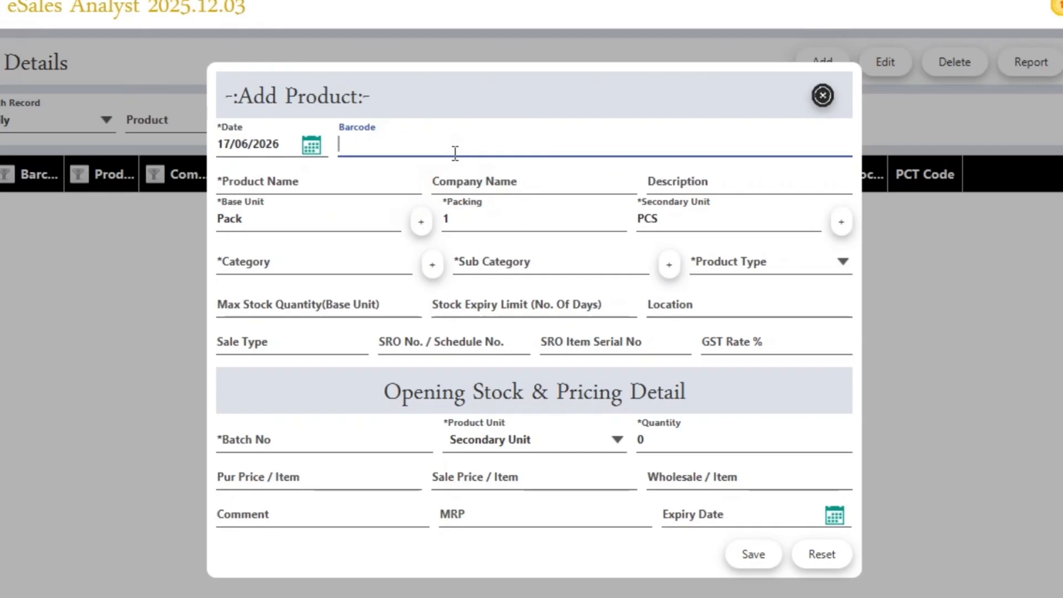
pyautogui.write('5459045475894')
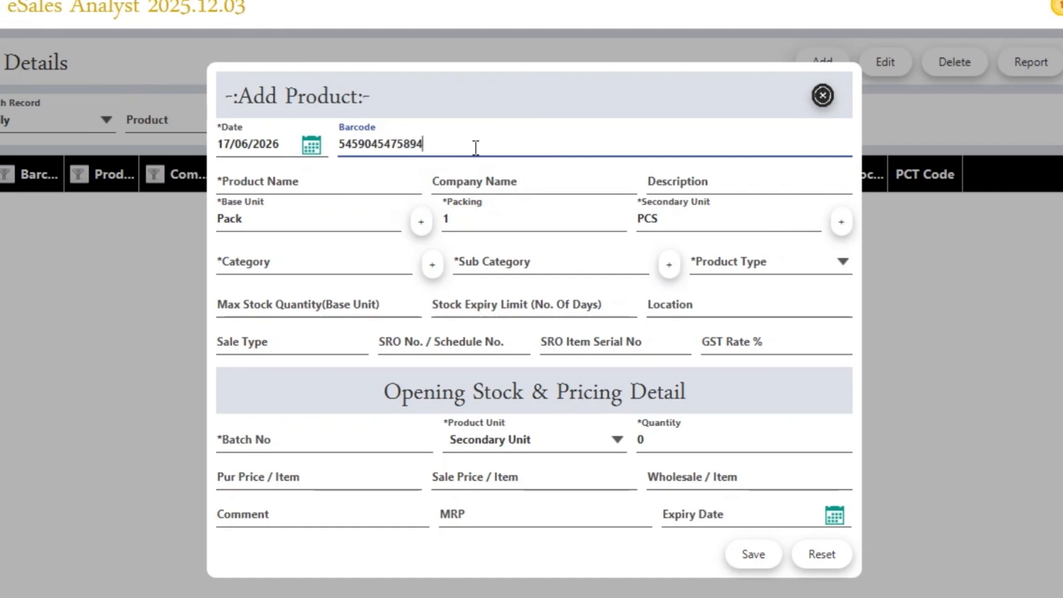
pyautogui.press('Tab')
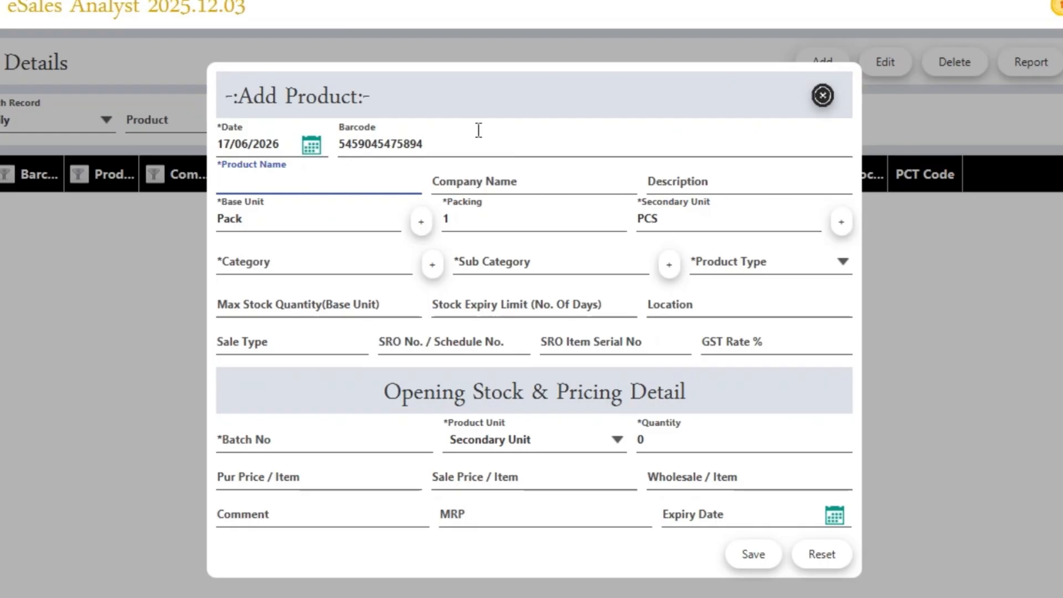
# Enter product name MAIN SWITCH 20S and company JEKO, moving on to Base Unit
pyautogui.write('MAIN SWITCH')
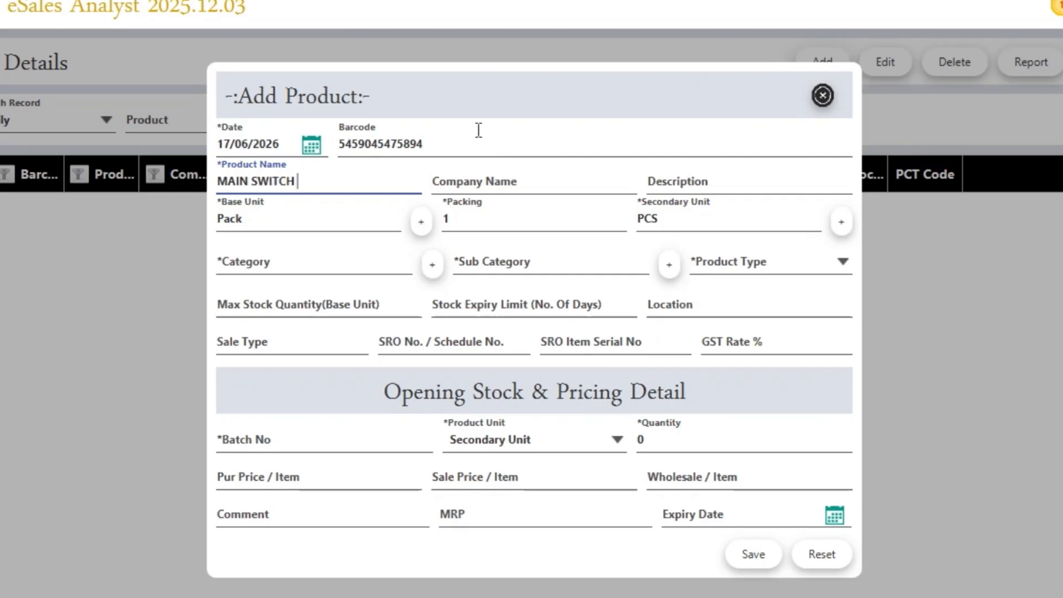
pyautogui.write(' 20')
pyautogui.press('BackSpace')
pyautogui.press('BackSpace')
pyautogui.write('20S')
pyautogui.press('Tab')
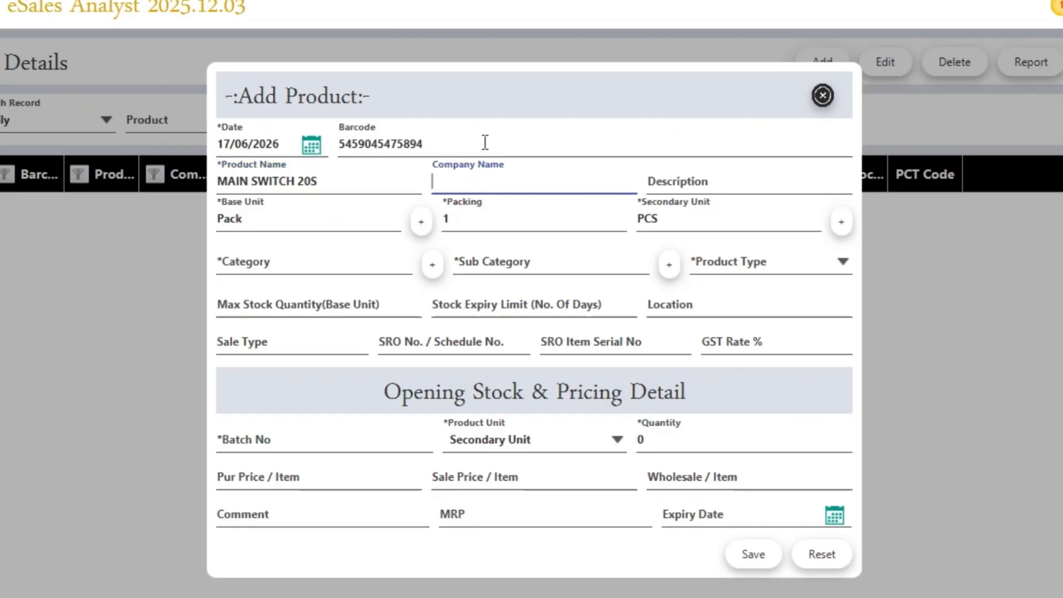
pyautogui.write('JEKO')
pyautogui.press('Tab')
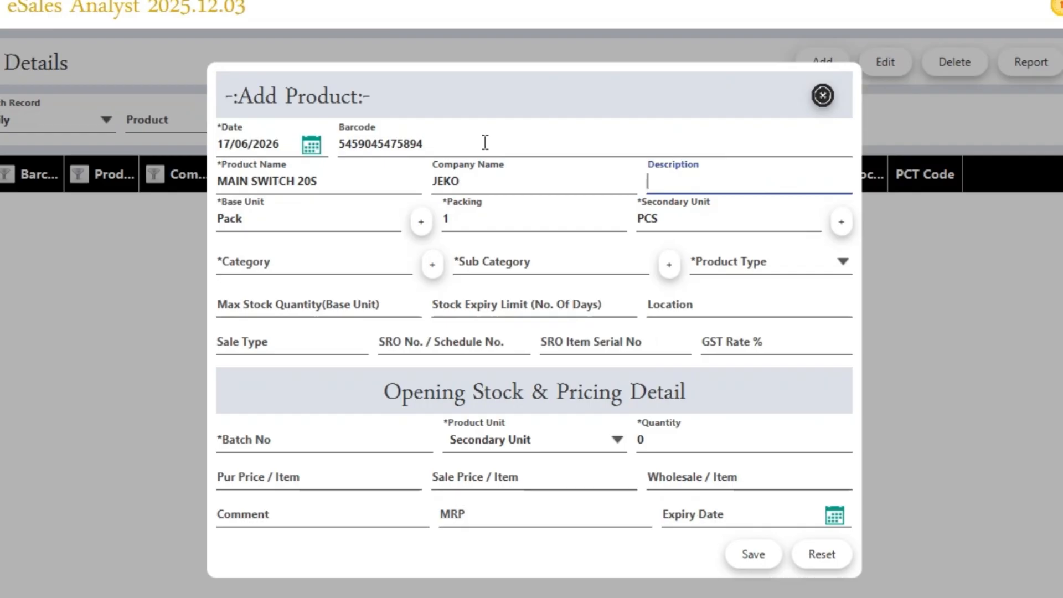
pyautogui.press('Tab')
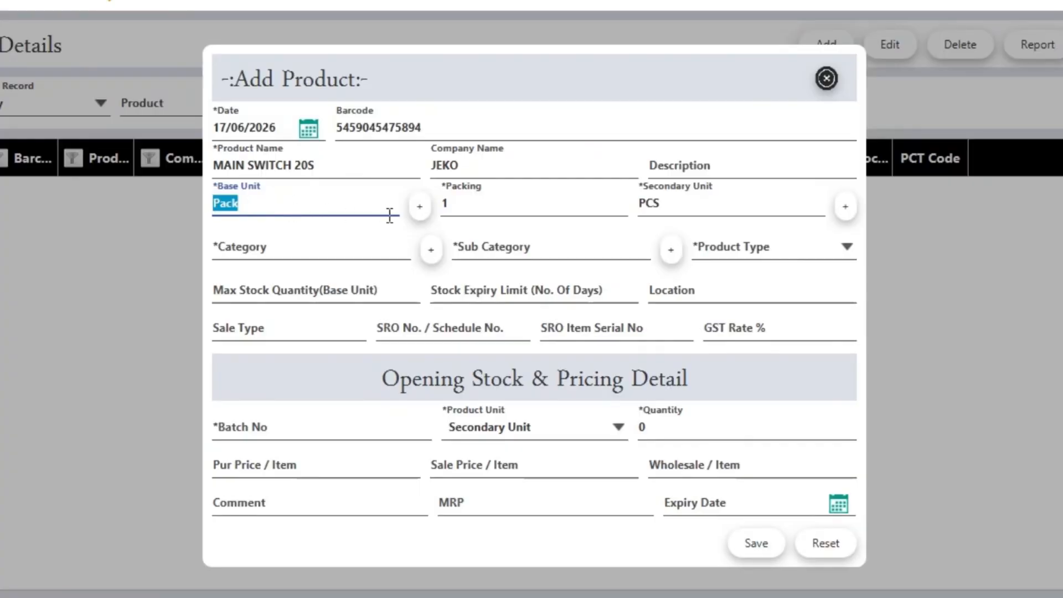
# Set Packing to 20, leaving the base and secondary units unchanged
pyautogui.click(419, 207)
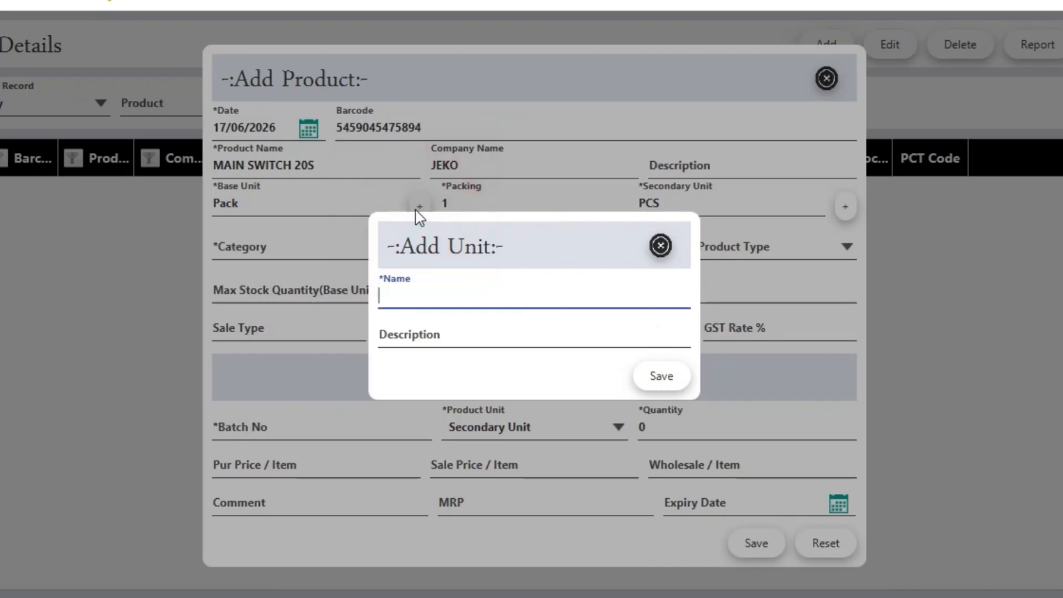
pyautogui.click(414, 298)
pyautogui.click(660, 245)
pyautogui.click(507, 205)
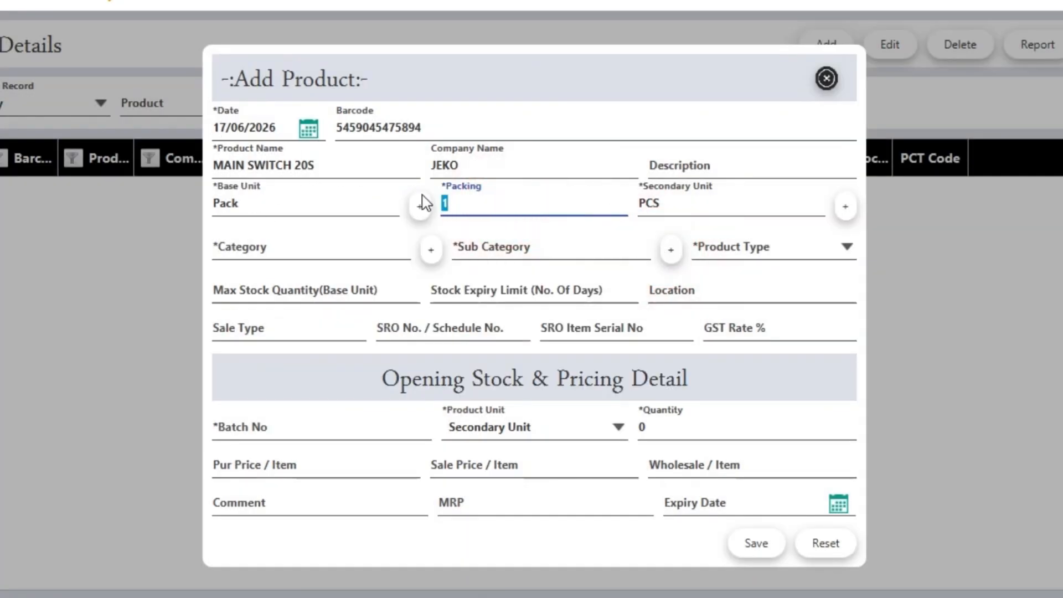
pyautogui.write('20')
pyautogui.click(686, 208)
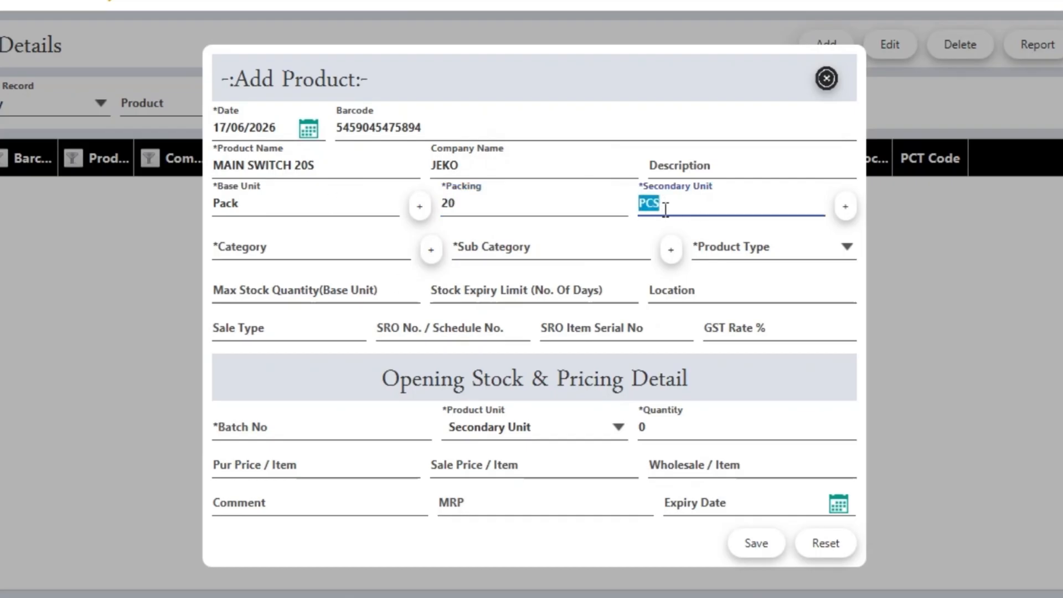
pyautogui.click(687, 207)
pyautogui.click(843, 210)
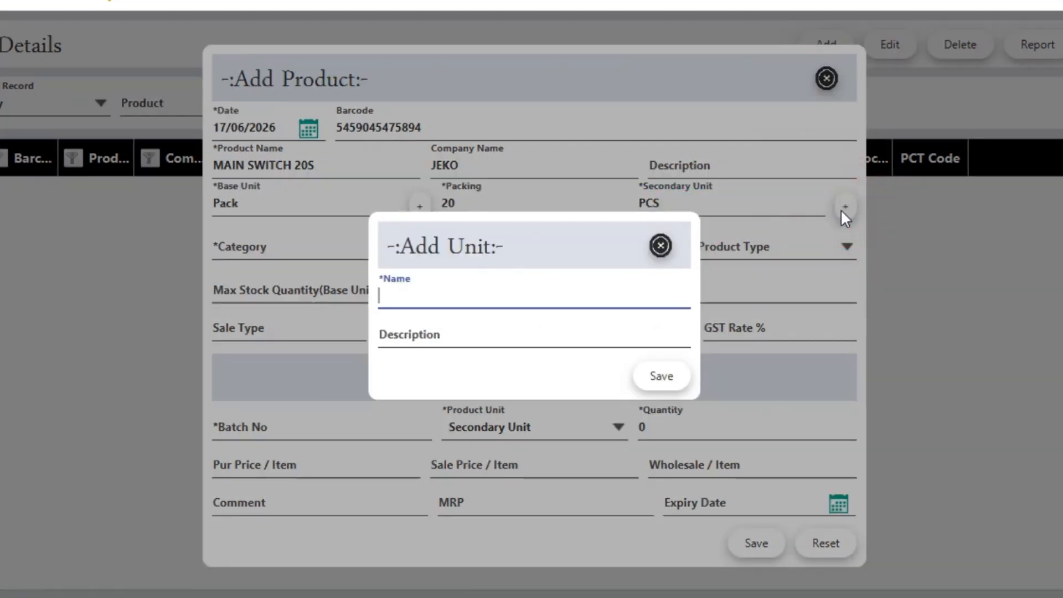
pyautogui.click(661, 244)
# Create and save the new category ELECTRIC ITEMS
pyautogui.click(311, 237)
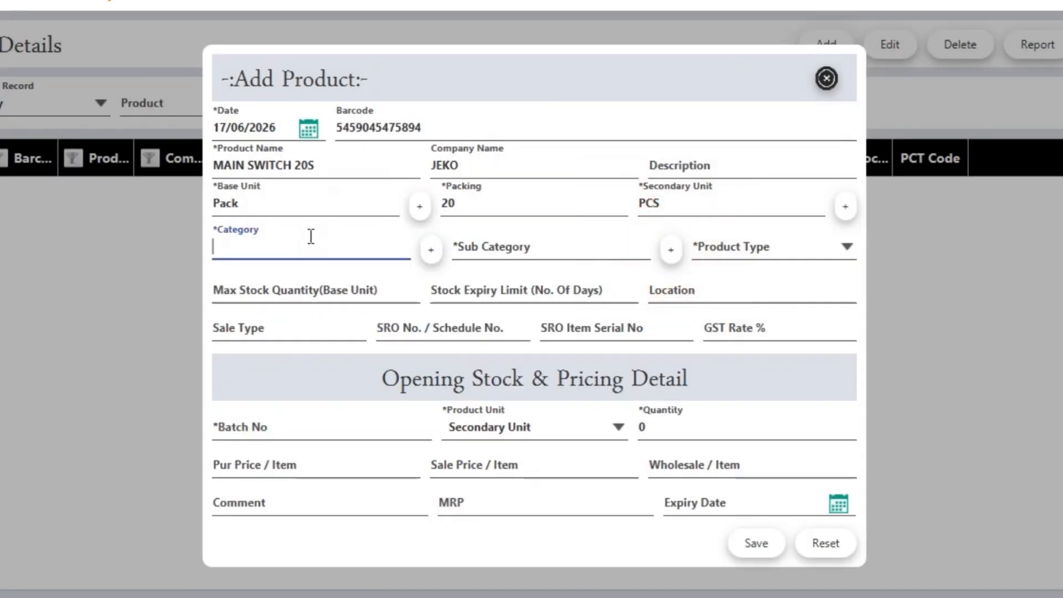
pyautogui.click(431, 253)
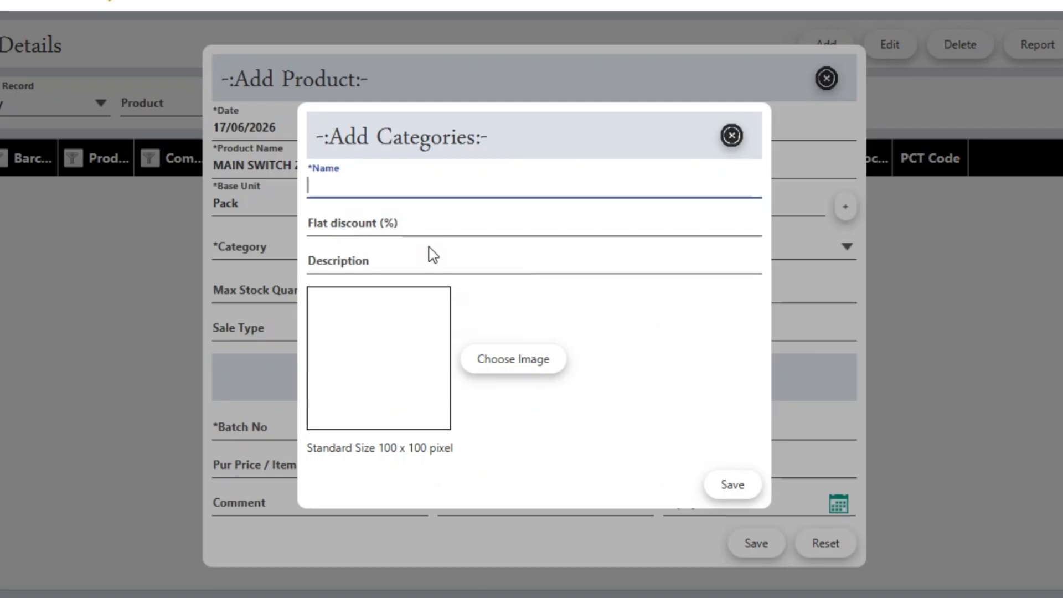
pyautogui.write('ELECTR')
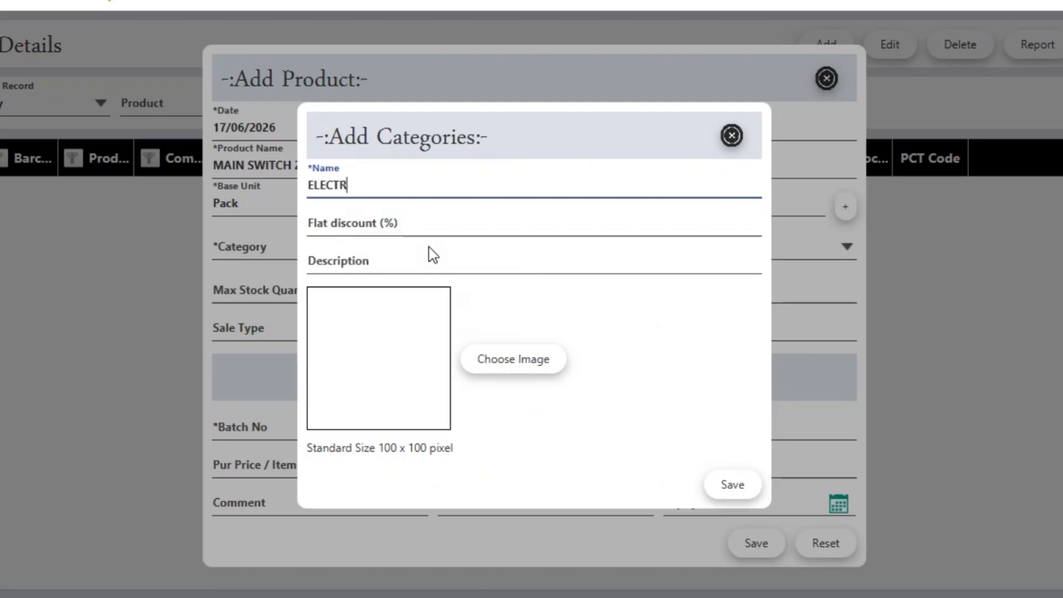
pyautogui.write('IC ITEMS')
pyautogui.press('Return')
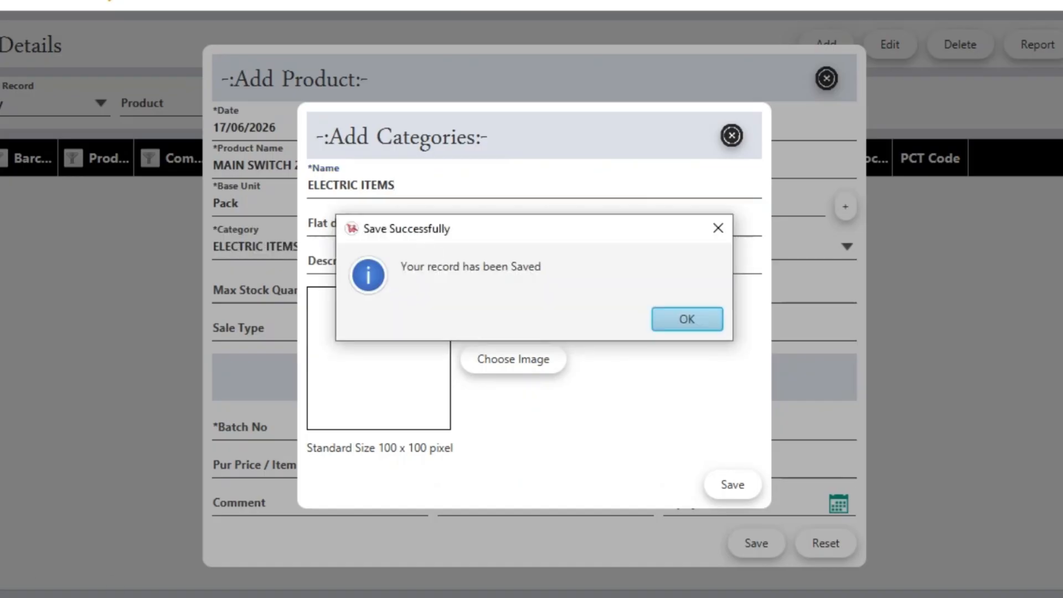
pyautogui.press('Return')
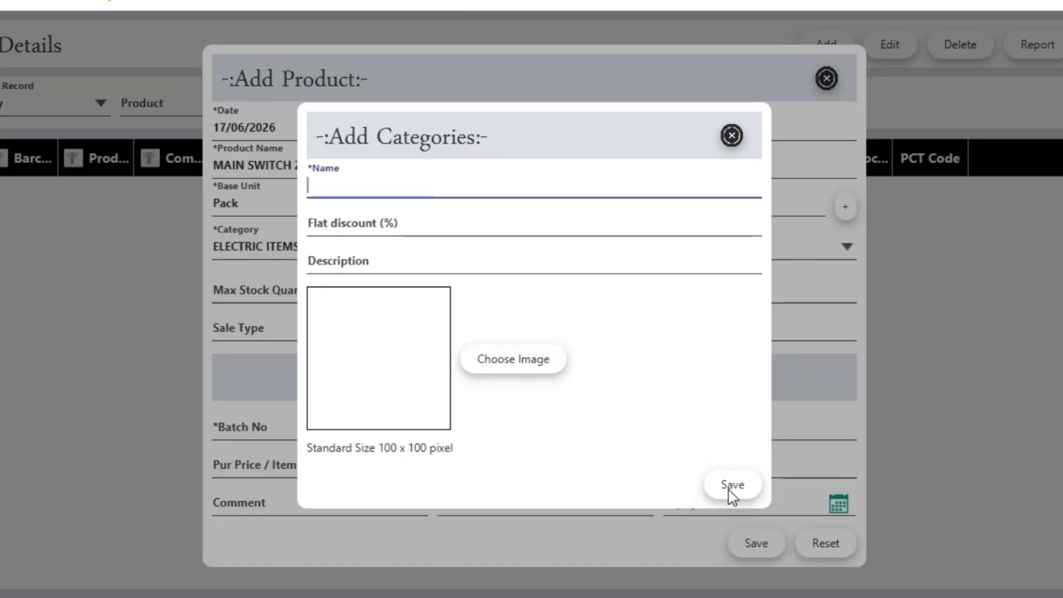
pyautogui.click(738, 135)
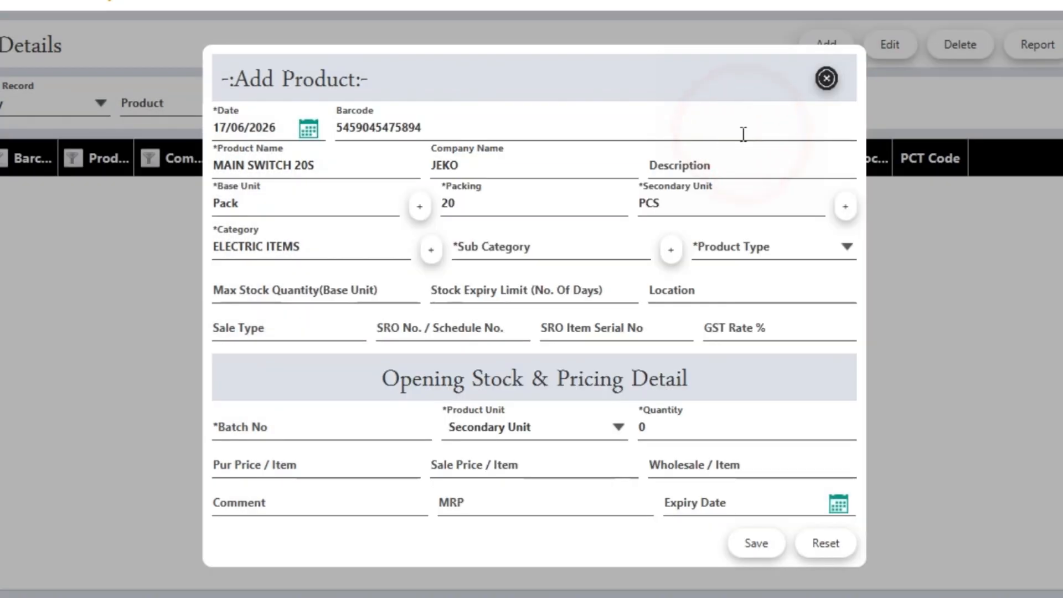
# Create and save the new sub category MAIN SWITCH
pyautogui.click(547, 243)
pyautogui.click(672, 253)
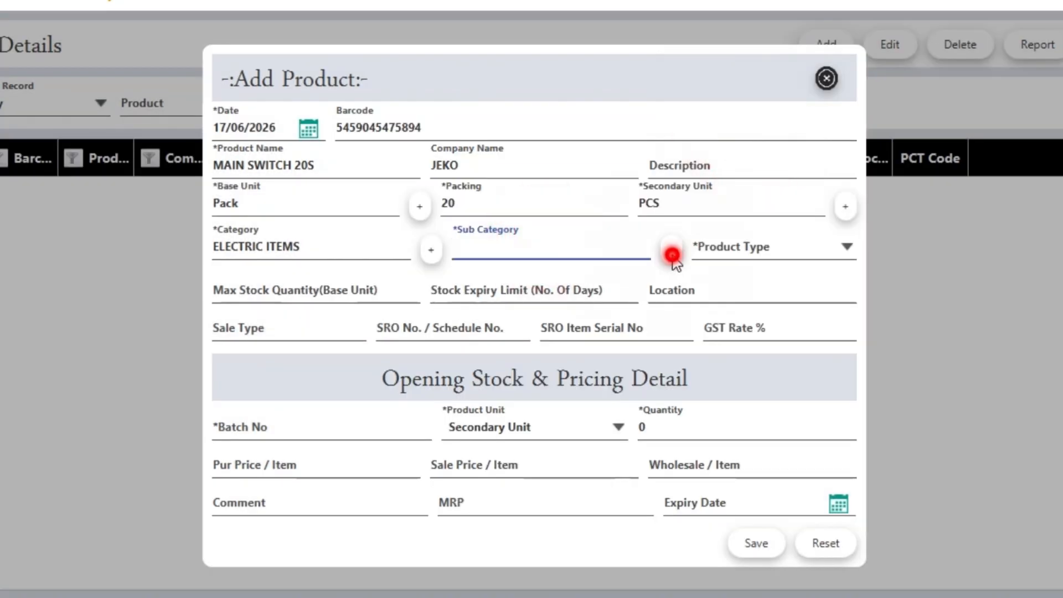
pyautogui.write('OTHHER')
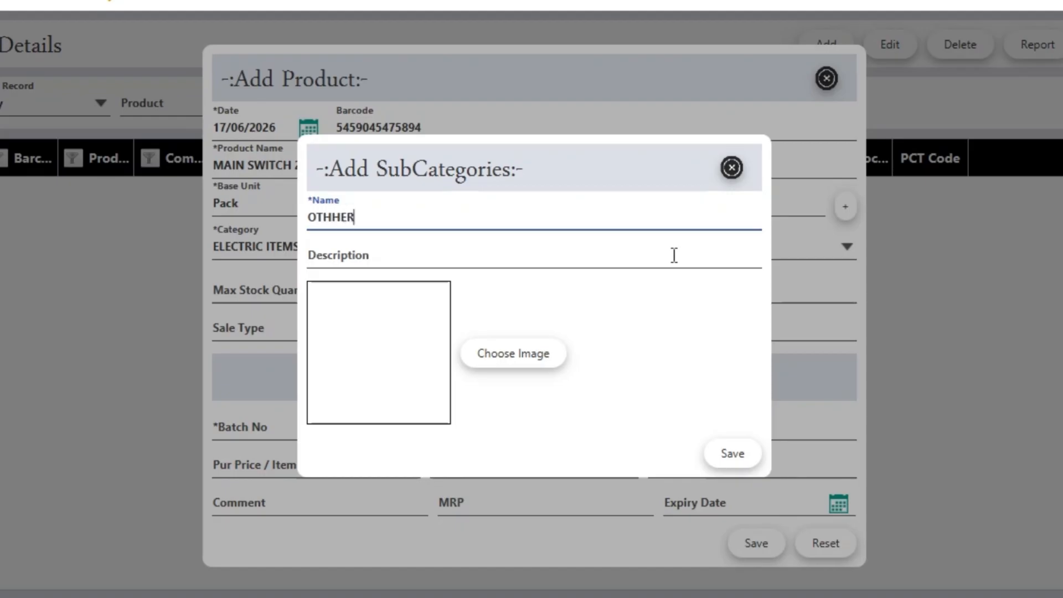
pyautogui.press('BackSpace')
pyautogui.press('BackSpace')
pyautogui.press('BackSpace')
pyautogui.write('ER')
pyautogui.press('BackSpace')
pyautogui.press('BackSpace')
pyautogui.press('BackSpace')
pyautogui.press('BackSpace')
pyautogui.press('BackSpace')
pyautogui.write('MAIN SWITCH')
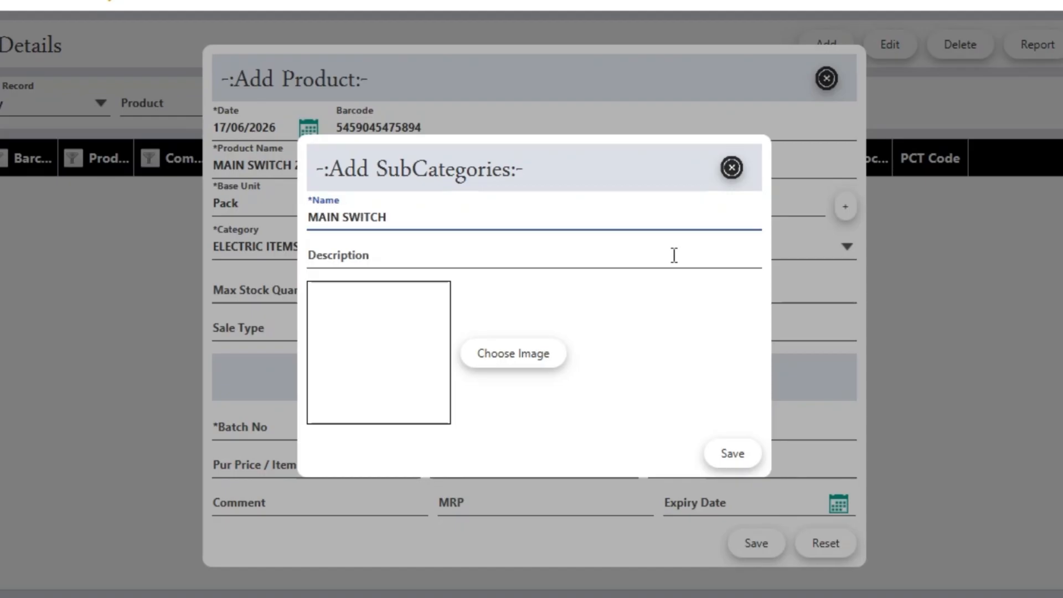
pyautogui.press('Return')
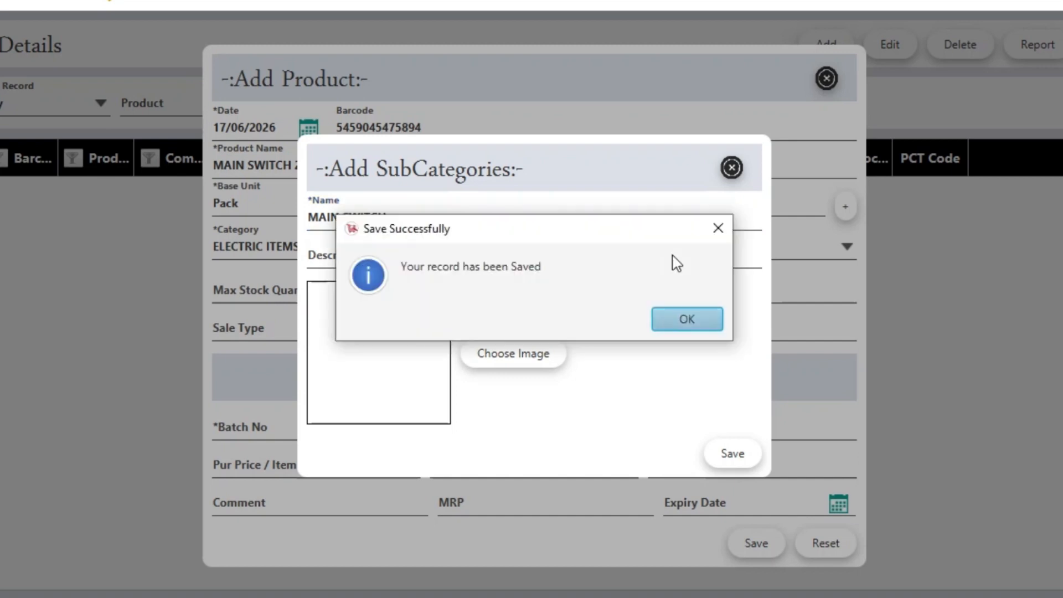
pyautogui.press('Return')
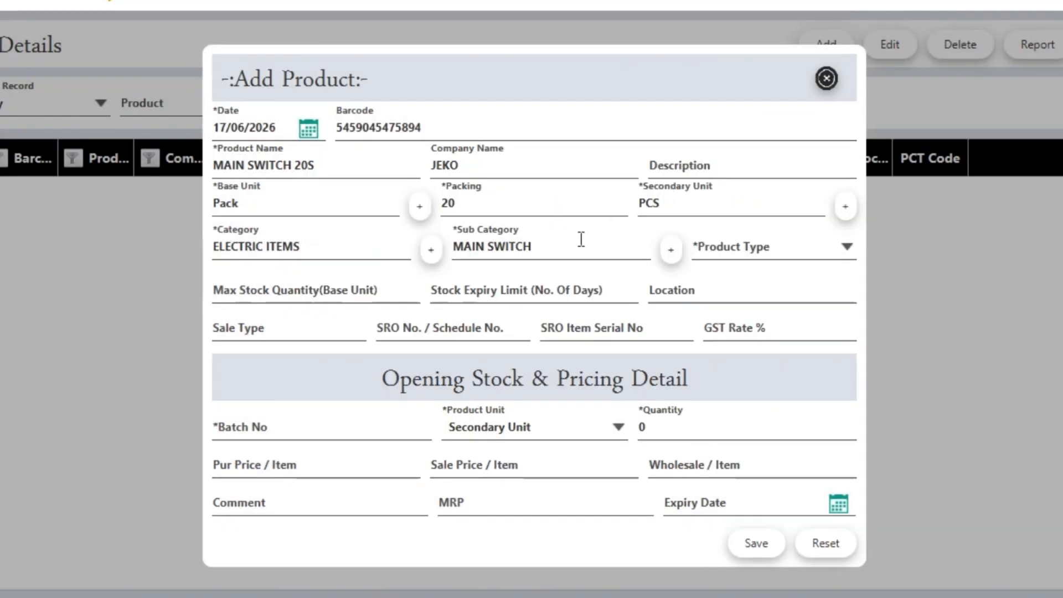
pyautogui.click(579, 238)
# Set Product Type to Without Batch, Max Stock Quantity 10 and Location RACK 12
pyautogui.click(723, 246)
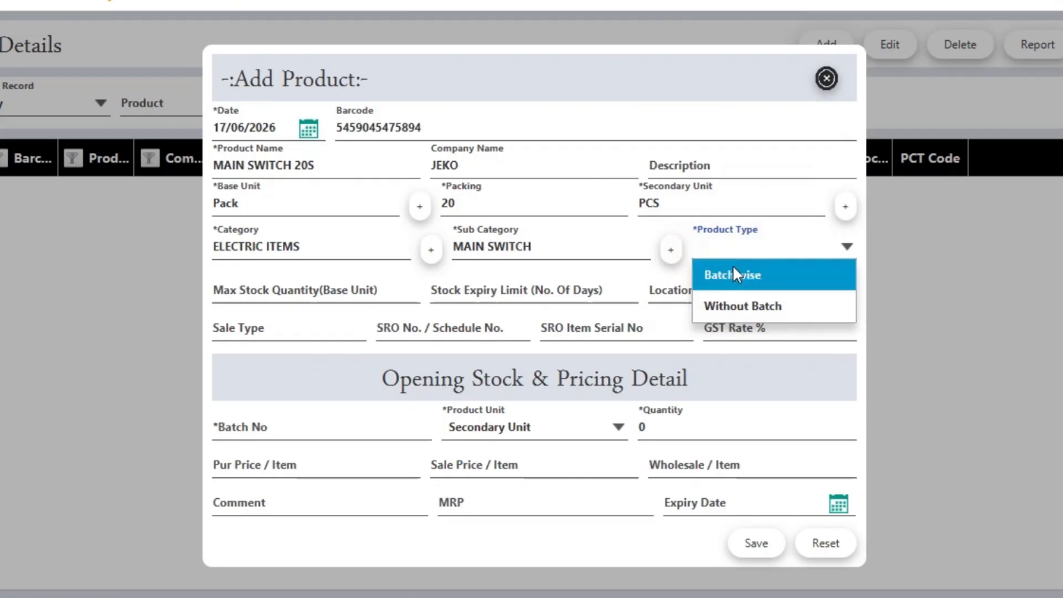
pyautogui.click(748, 303)
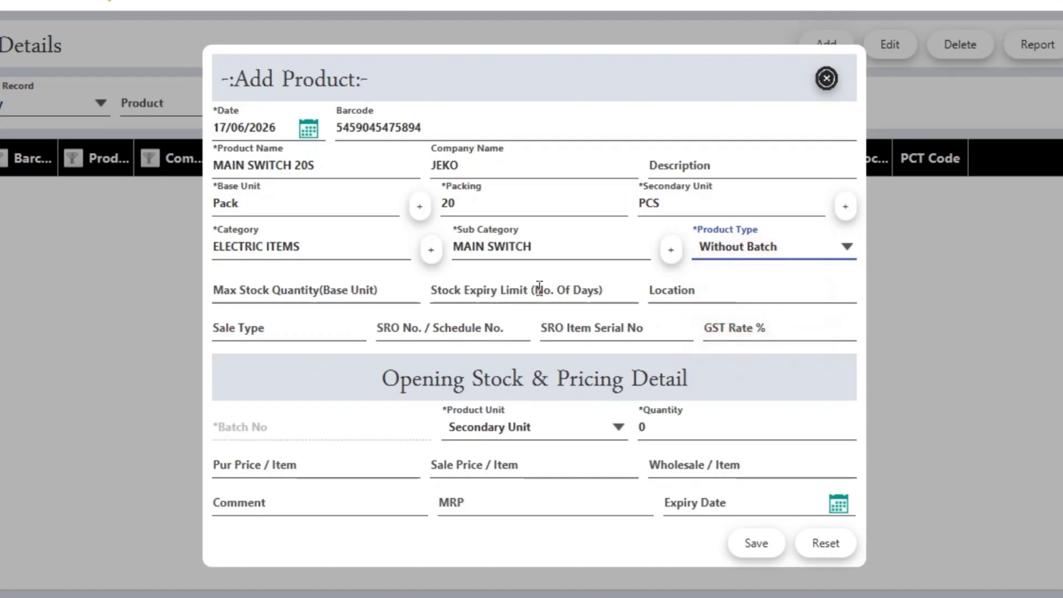
pyautogui.click(314, 290)
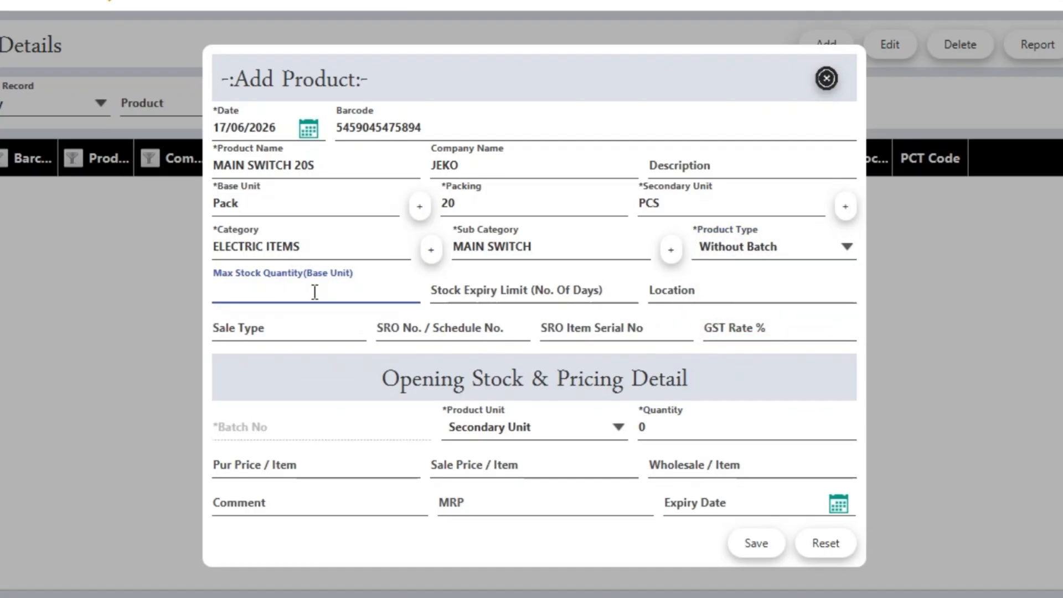
pyautogui.write('10')
pyautogui.press('Tab')
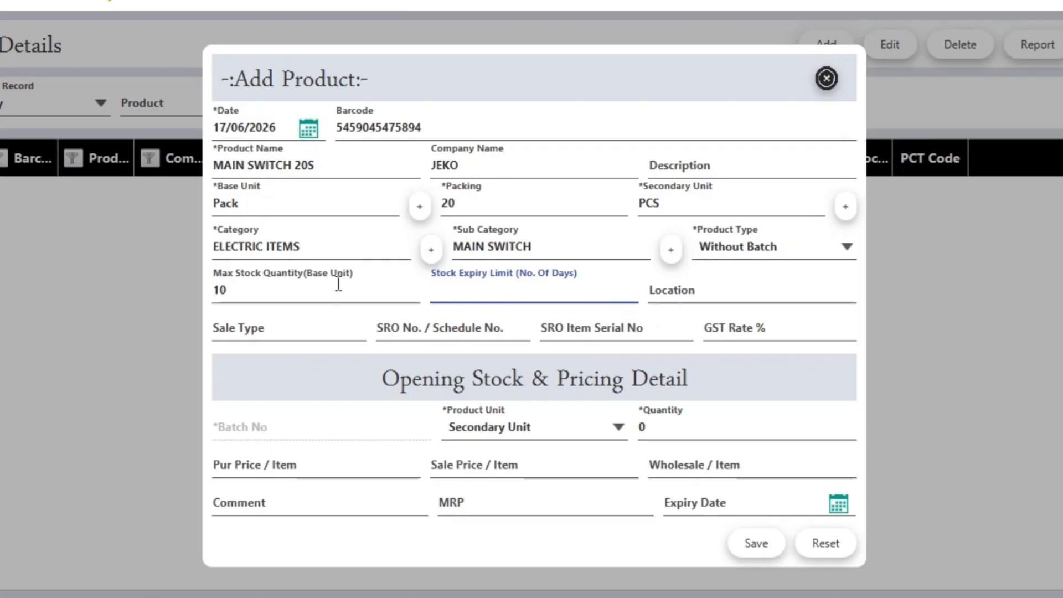
pyautogui.press('Tab')
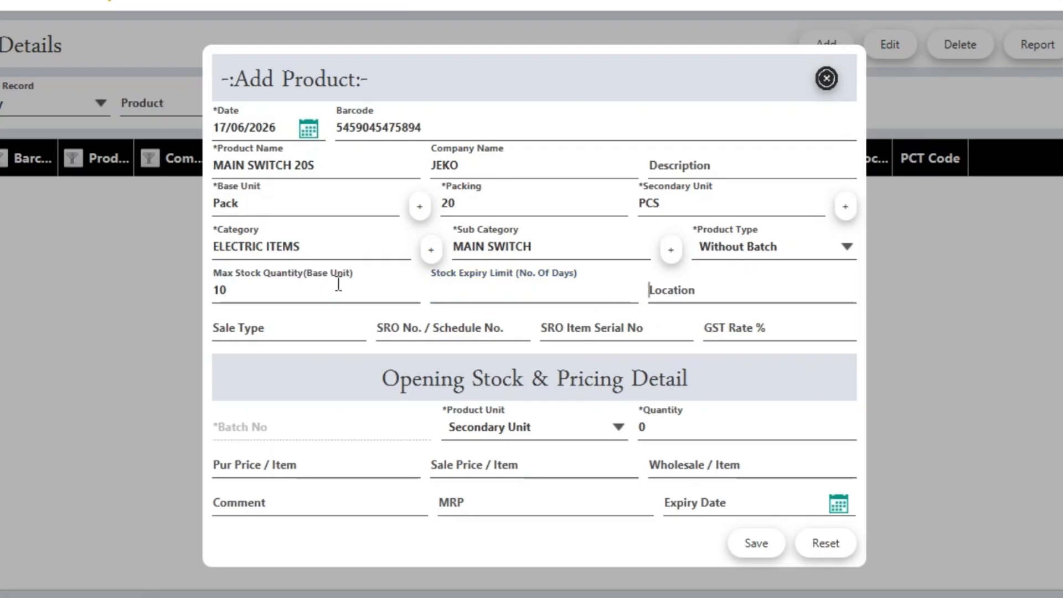
pyautogui.write('RAC')
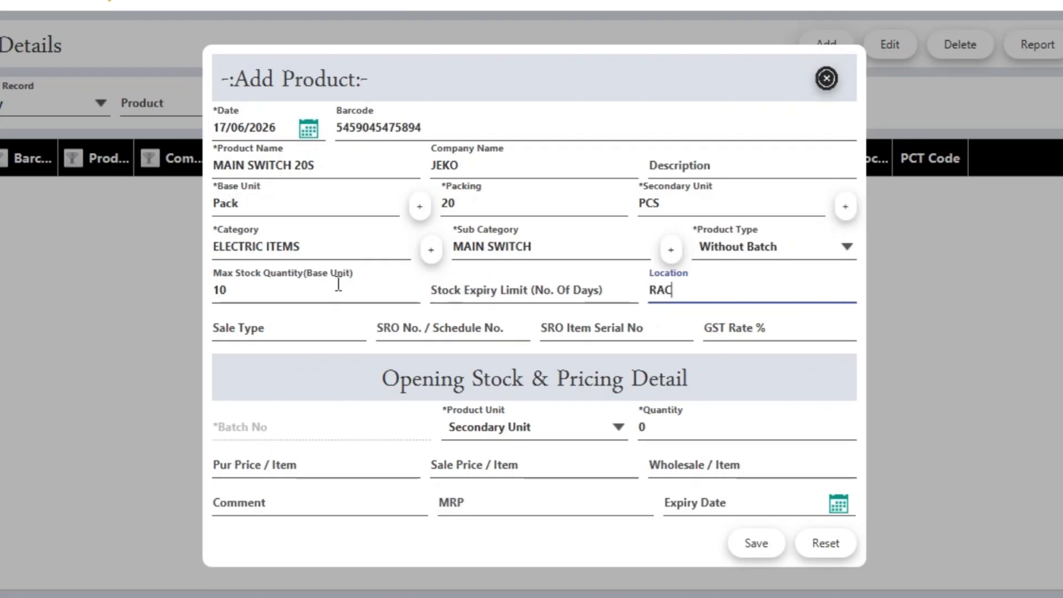
pyautogui.write('K 12')
pyautogui.press('Tab')
pyautogui.press('Tab')
pyautogui.press('Tab')
pyautogui.press('Tab')
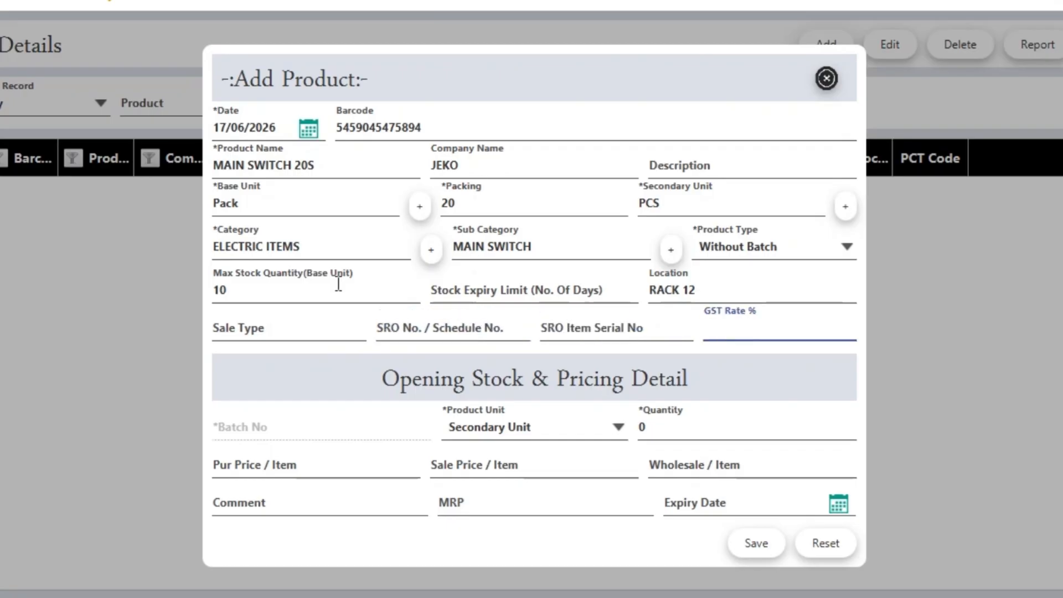
pyautogui.press('Tab')
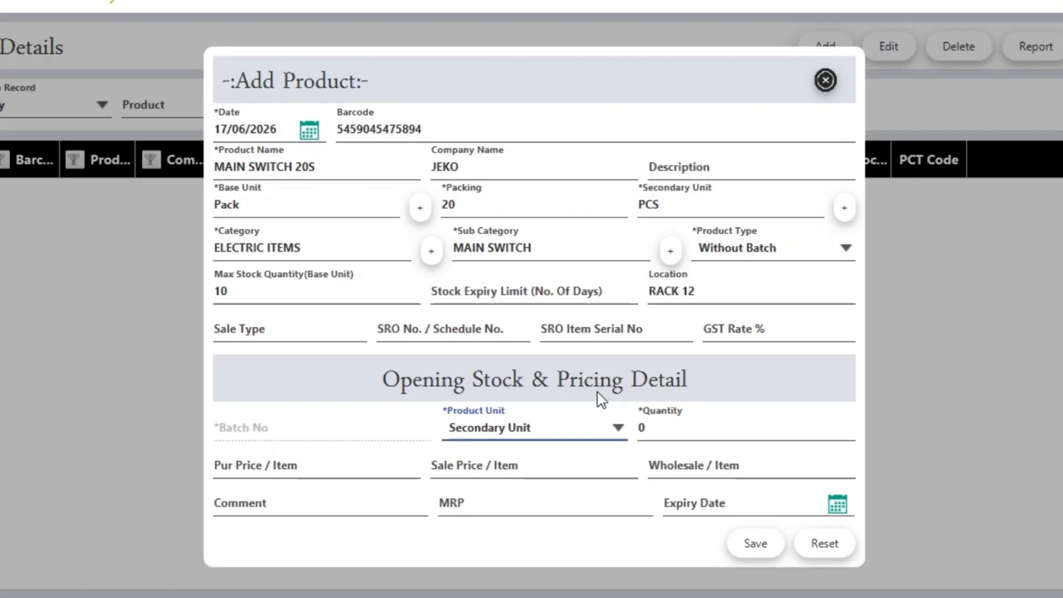
# Enter Secondary Unit opening stock of 15 at purchase 100, sale 200, wholesale 180
pyautogui.click(688, 433)
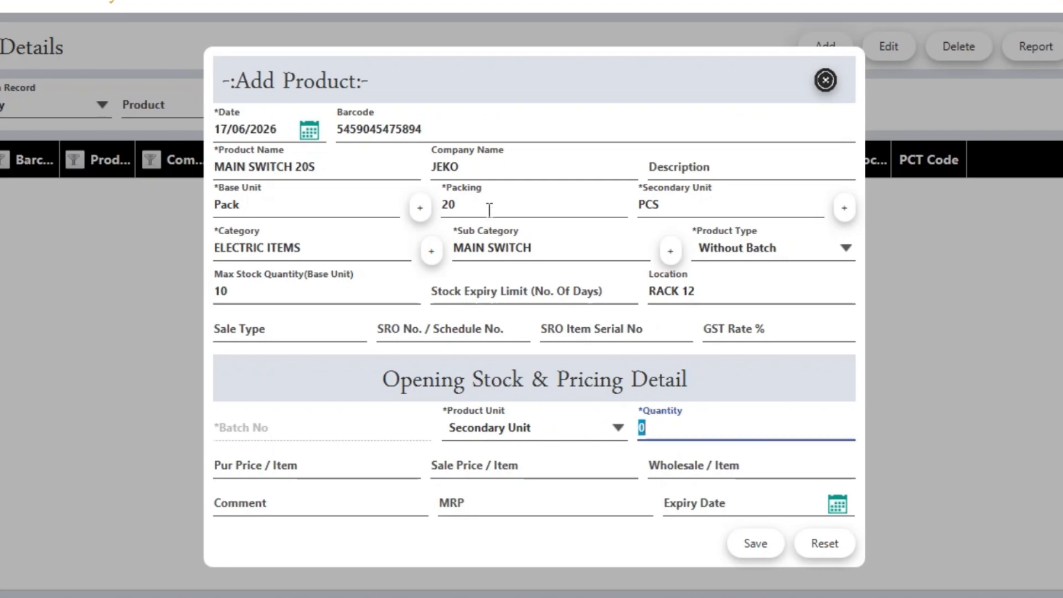
pyautogui.click(505, 436)
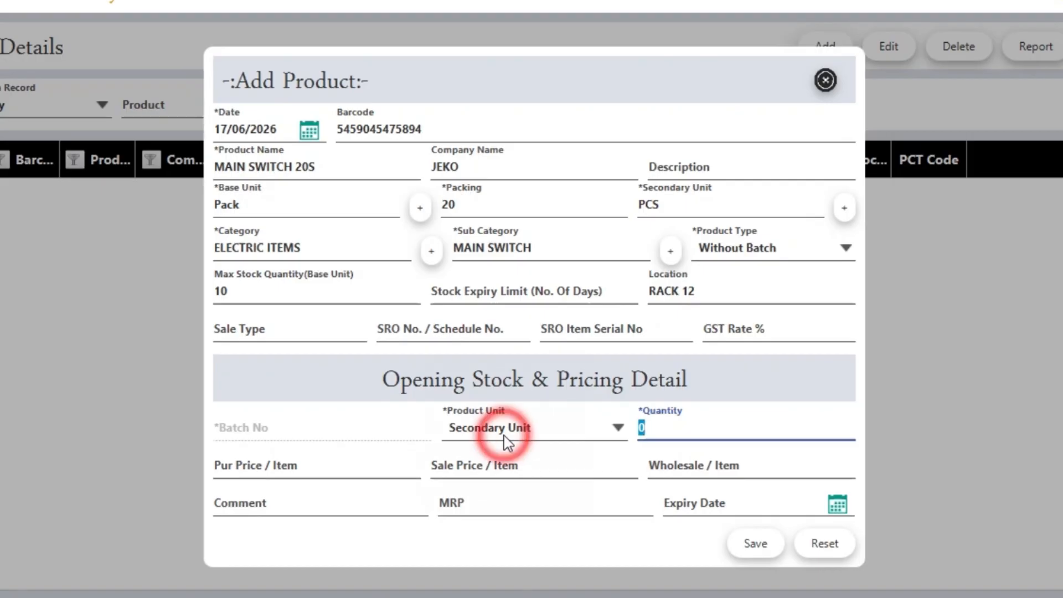
pyautogui.click(669, 427)
pyautogui.click(671, 428)
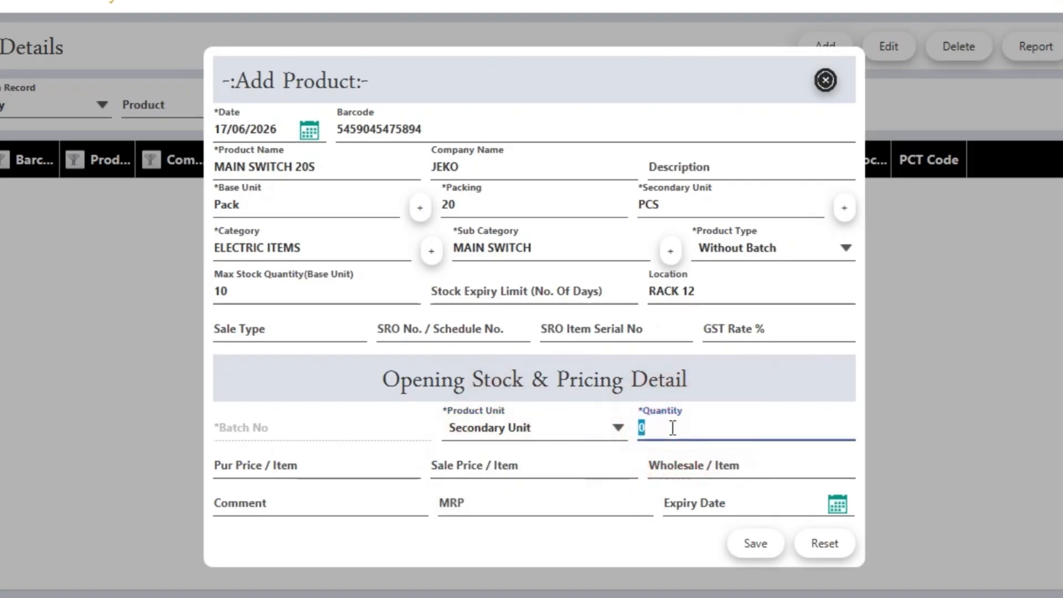
pyautogui.write('15')
pyautogui.press('Tab')
pyautogui.write('100')
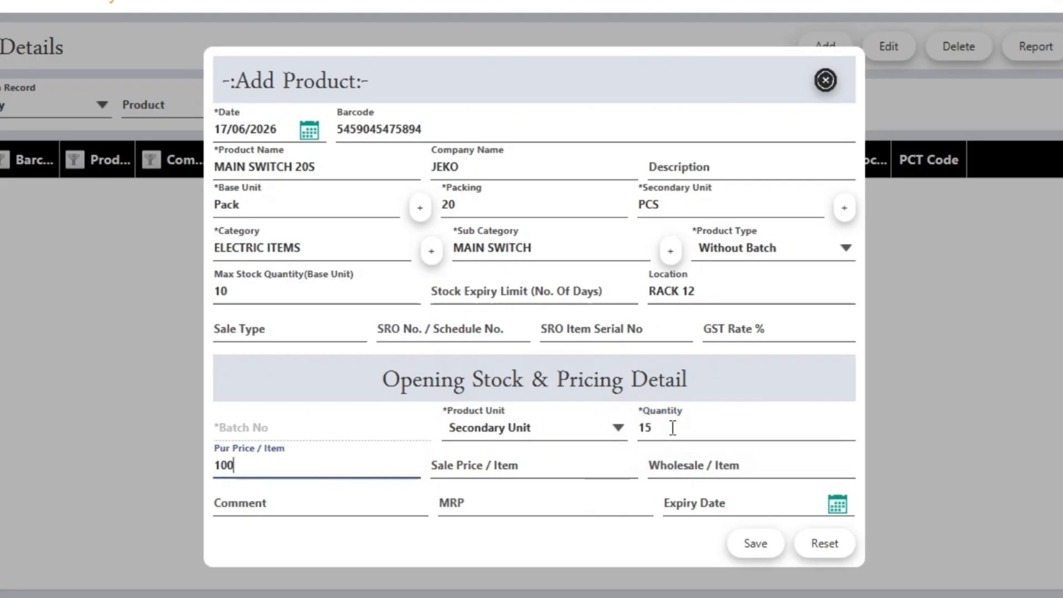
pyautogui.press('Tab')
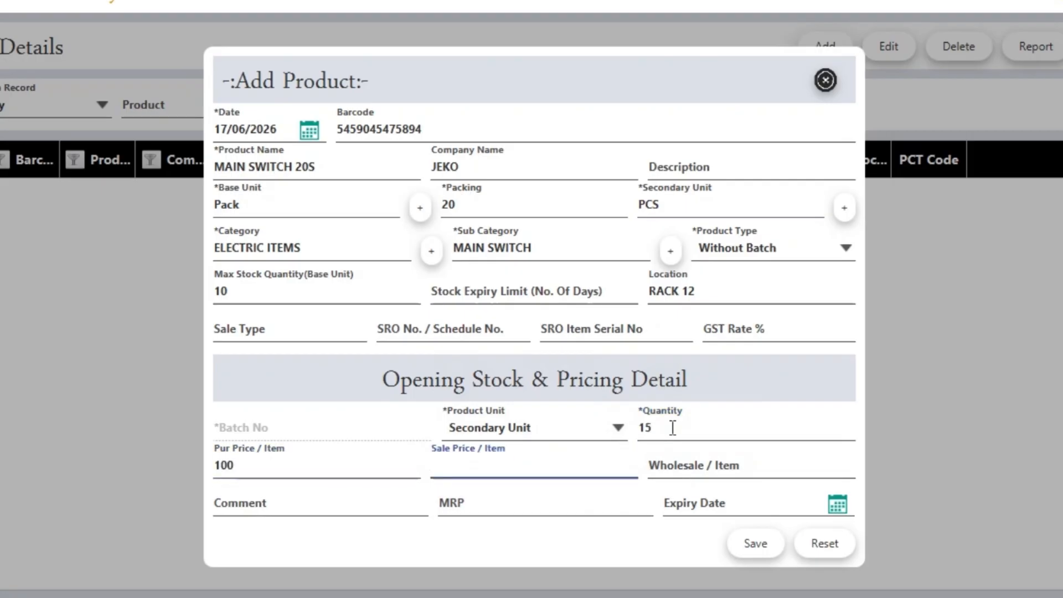
pyautogui.write('200')
pyautogui.press('Tab')
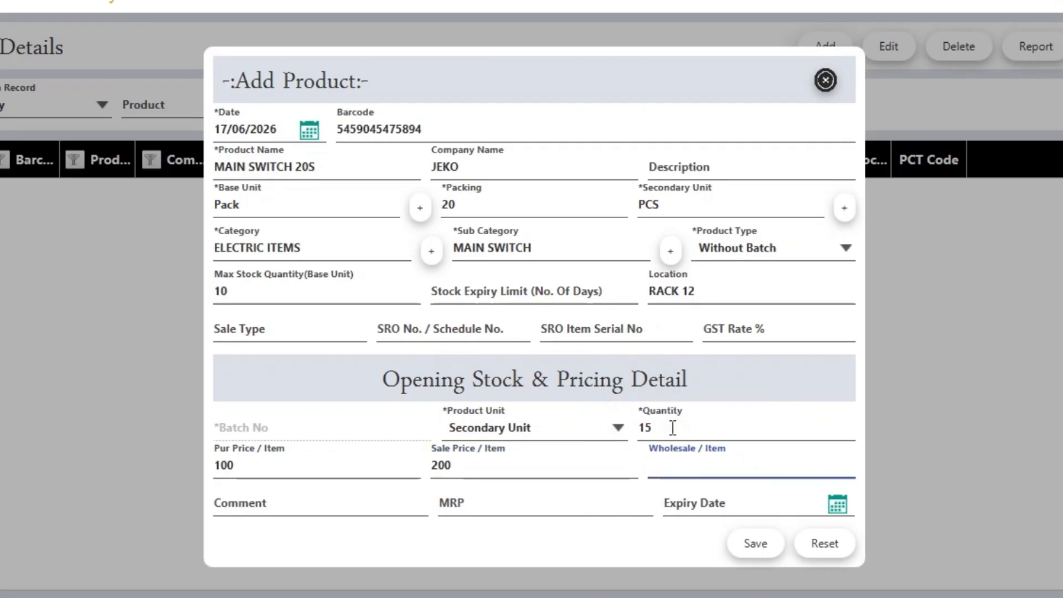
pyautogui.write('2')
pyautogui.press('BackSpace')
pyautogui.write('180')
# Switch to Base Unit with quantity 2, prices 1000/1500/1300, and save the product
pyautogui.click(545, 434)
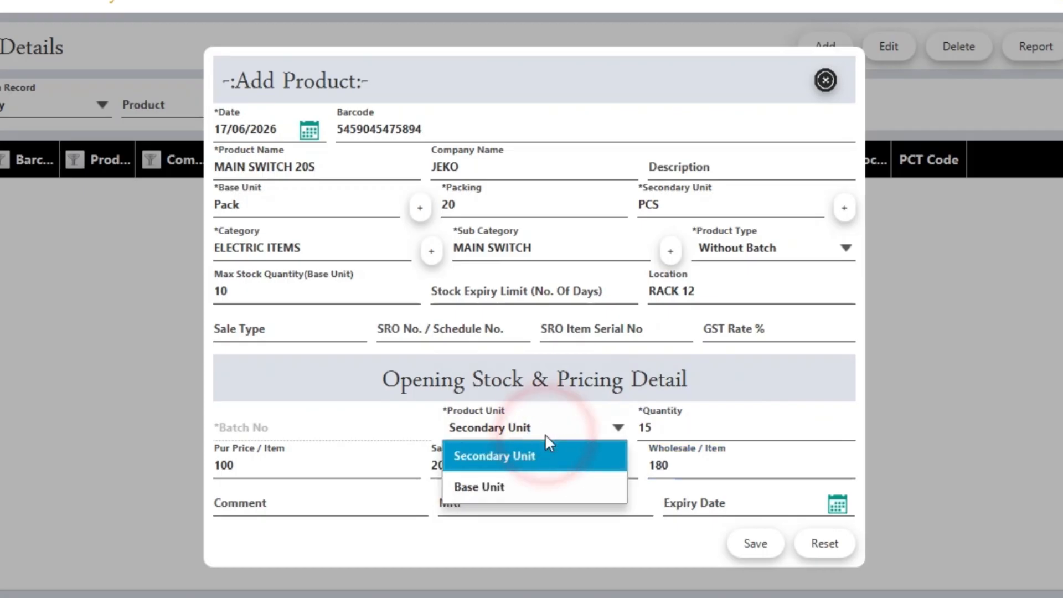
pyautogui.click(513, 483)
pyautogui.press('Tab')
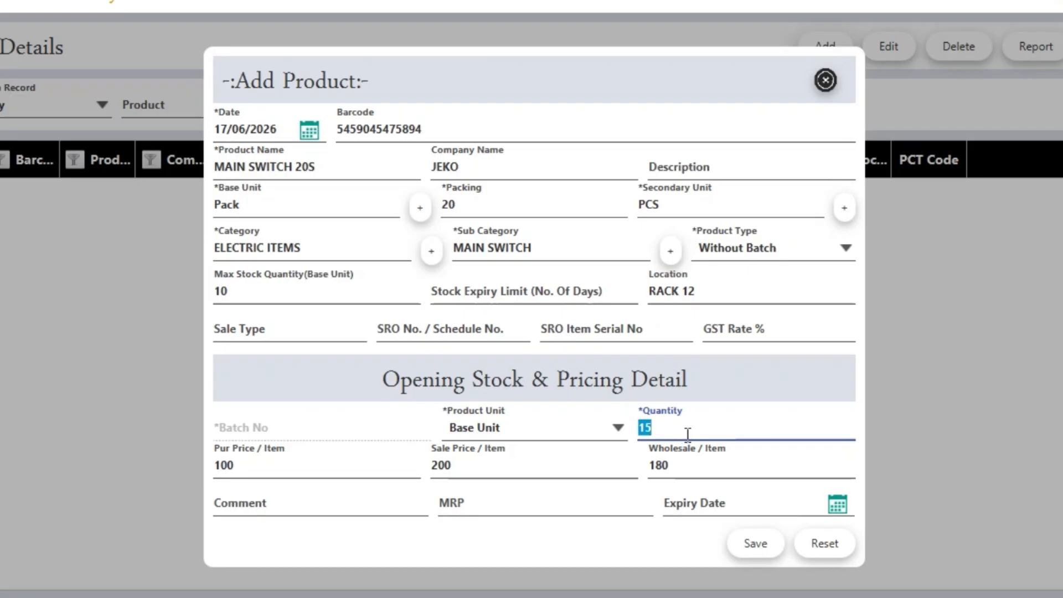
pyautogui.write('2')
pyautogui.press('Tab')
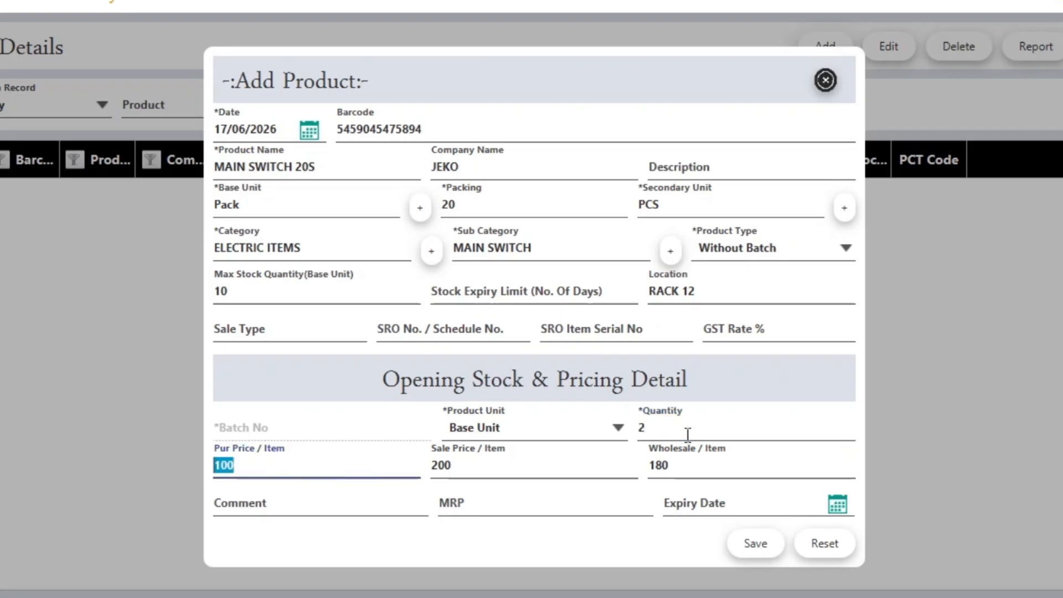
pyautogui.write('1000')
pyautogui.press('Tab')
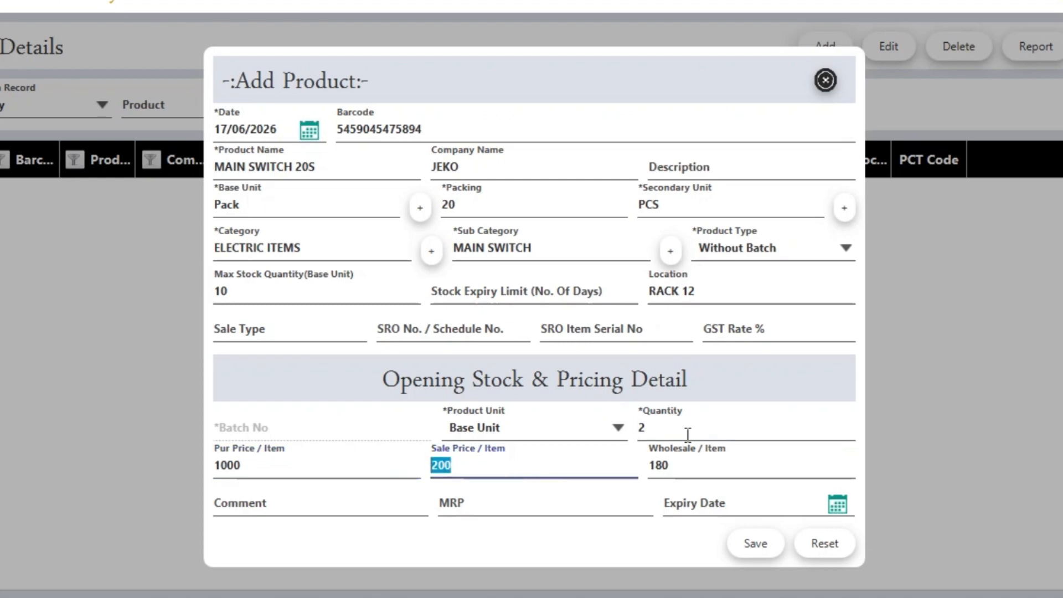
pyautogui.write('1')
pyautogui.write('000')
pyautogui.press('BackSpace')
pyautogui.press('Tab')
pyautogui.write('1300')
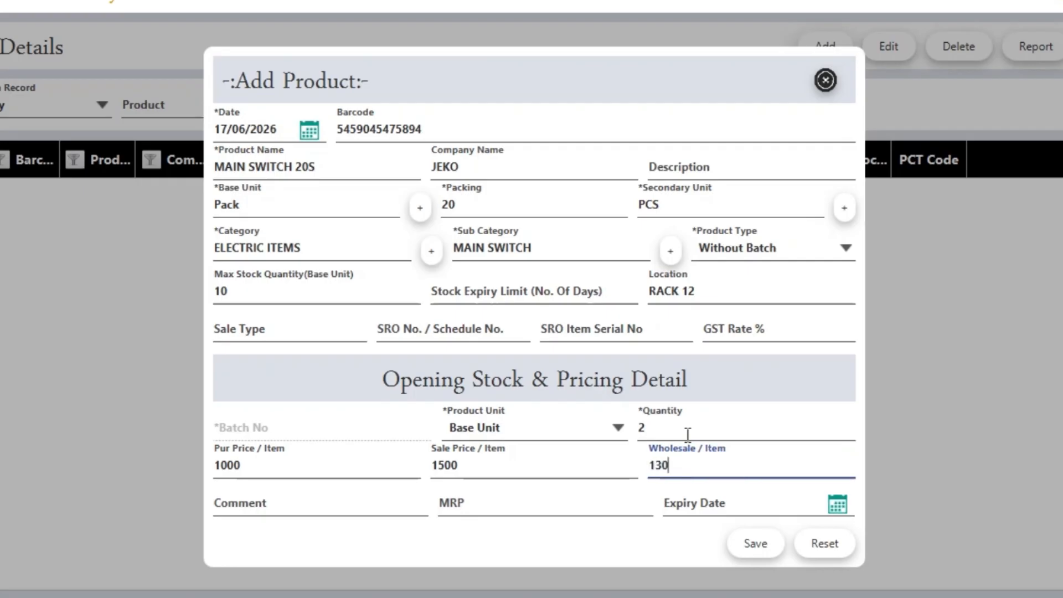
pyautogui.press('Tab')
pyautogui.press('Tab')
pyautogui.hotkey('shift', 'Tab')
pyautogui.hotkey('shift', 'Tab')
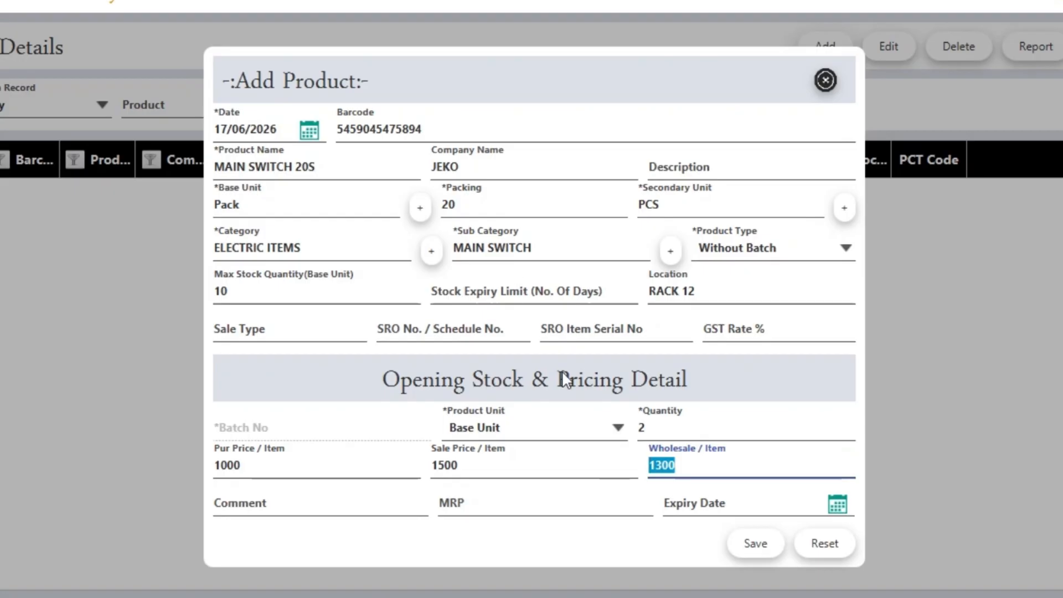
pyautogui.click(762, 535)
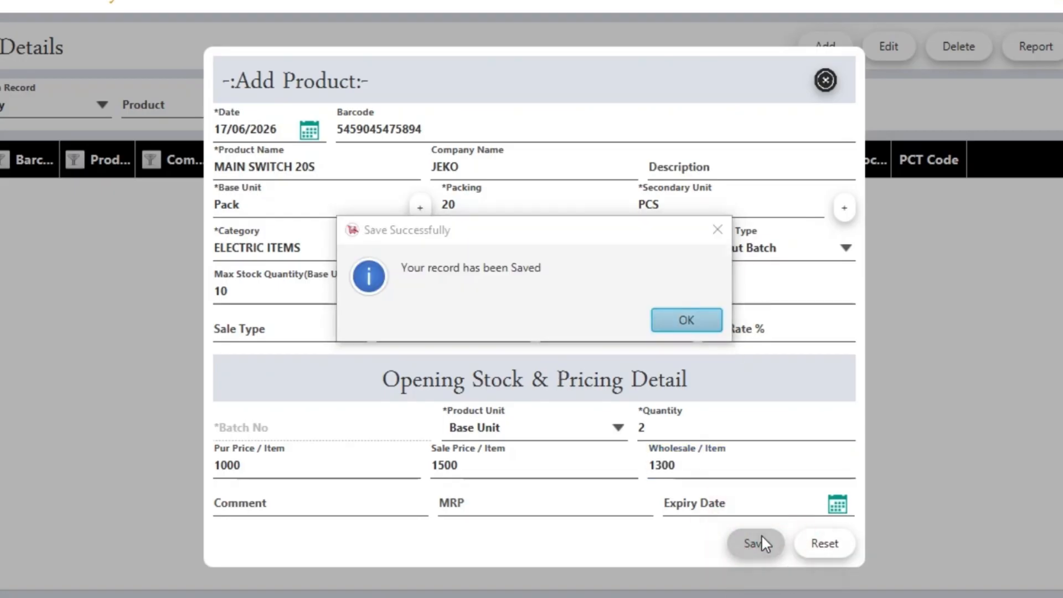
# Start the second product as MAIN SWITCH SMALL with packing 1
pyautogui.press('Return')
pyautogui.write('MAIN SWITCH SMAAL')
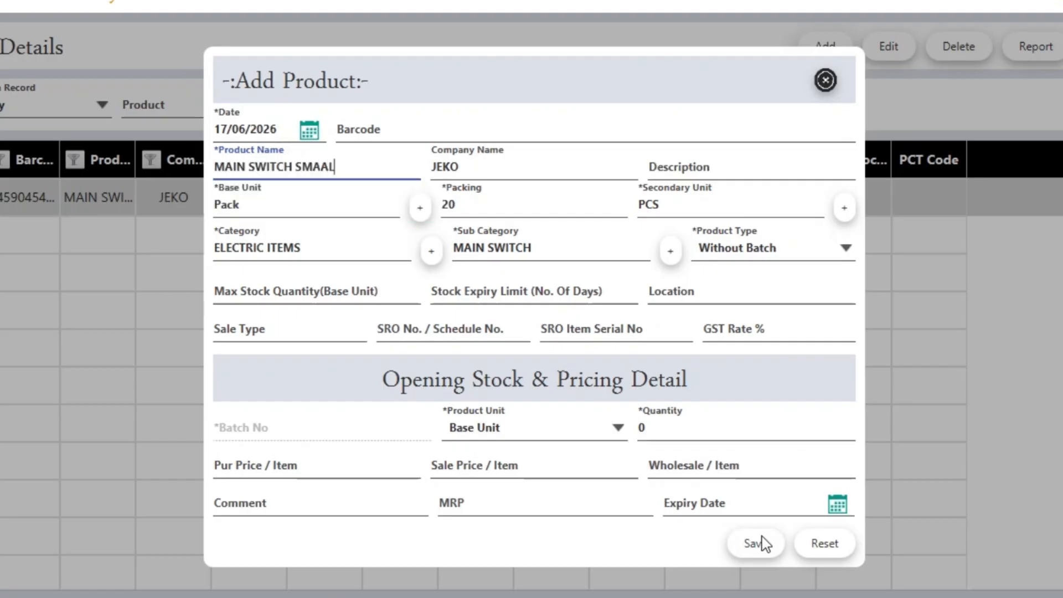
pyautogui.press('BackSpace')
pyautogui.press('BackSpace')
pyautogui.press('BackSpace')
pyautogui.write('ALL')
pyautogui.press('Tab')
pyautogui.press('Tab')
pyautogui.press('Tab')
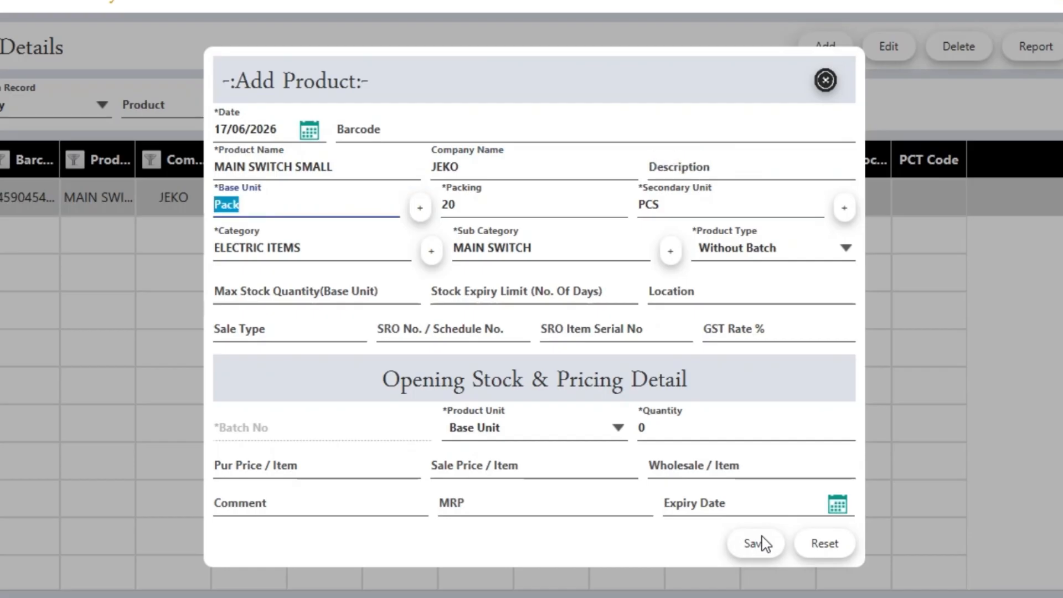
pyautogui.press('Tab')
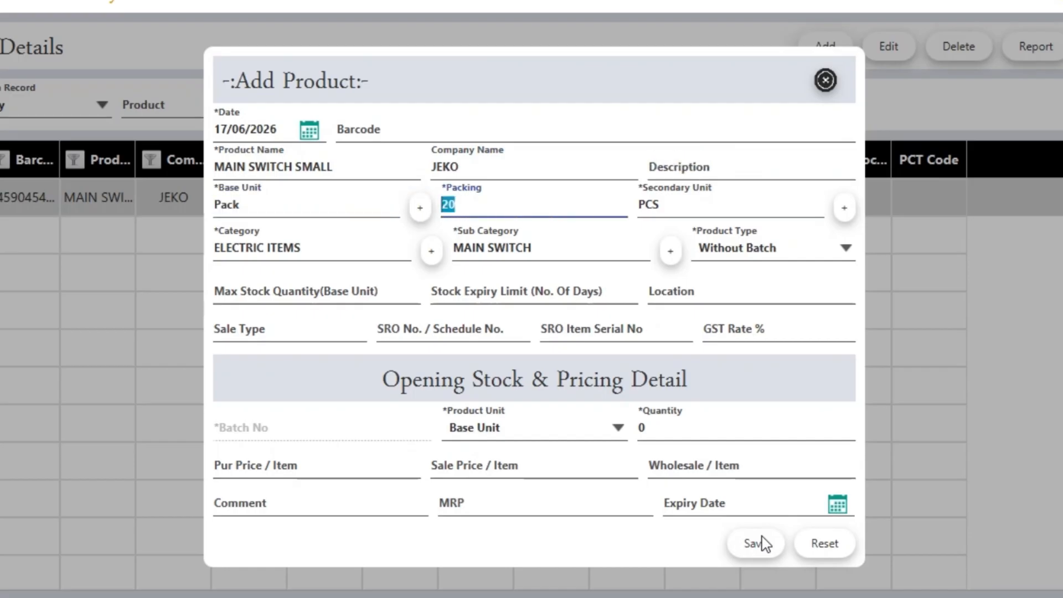
pyautogui.write('1')
pyautogui.press('Tab')
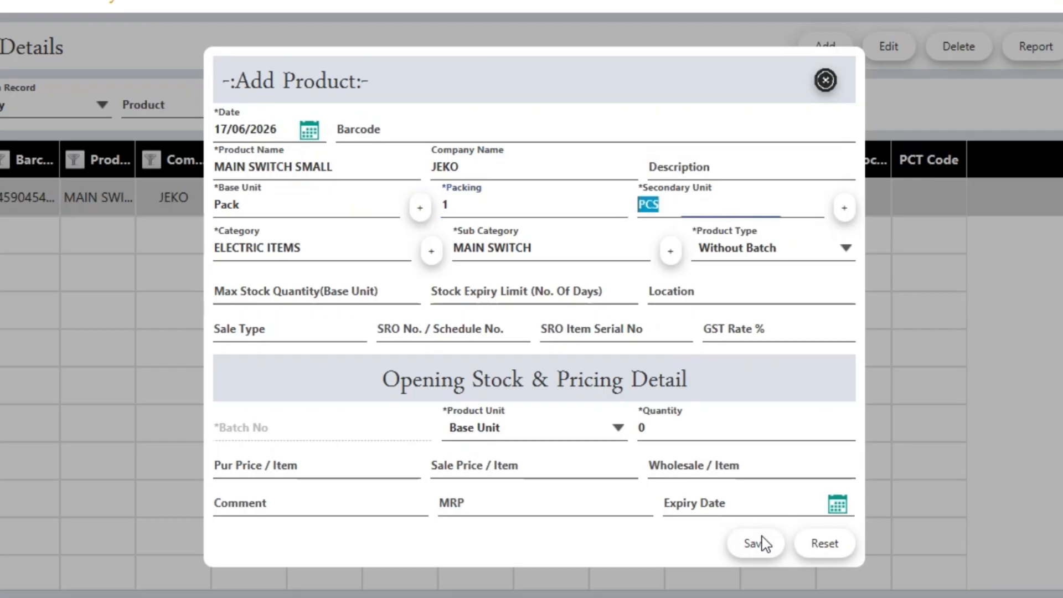
pyautogui.press('Tab')
pyautogui.press('Tab')
pyautogui.press('Tab')
pyautogui.press('Tab')
pyautogui.press('Tab')
pyautogui.press('Tab')
pyautogui.press('Tab')
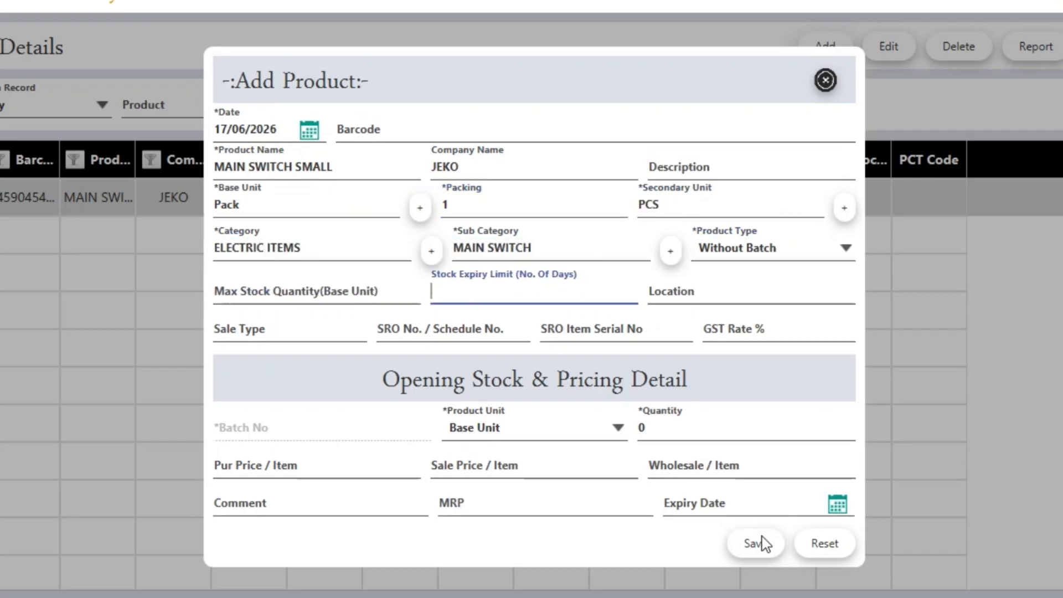
pyautogui.press('Tab')
pyautogui.press('Tab')
pyautogui.press('Tab')
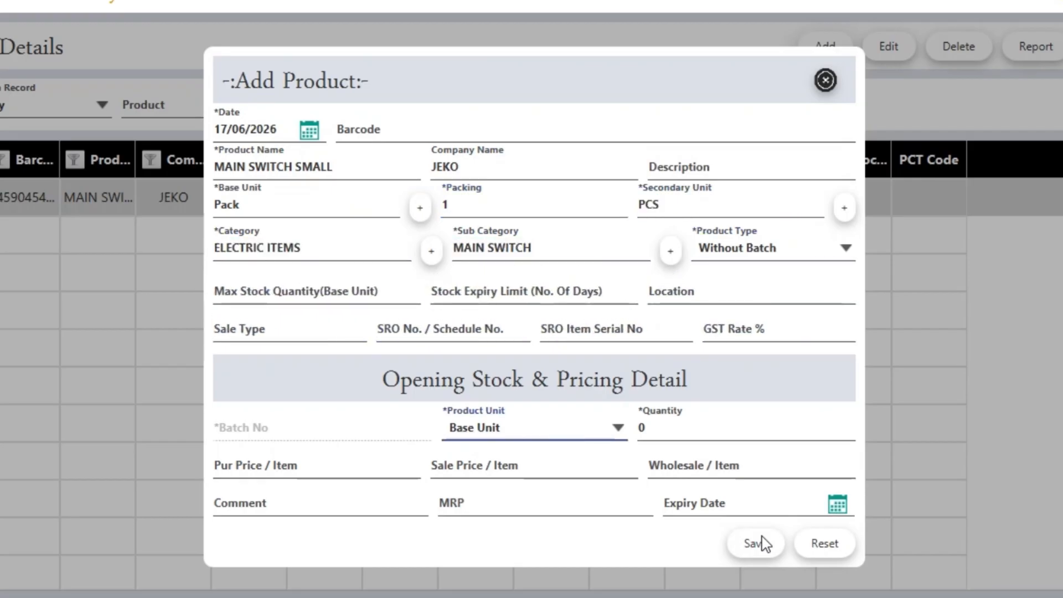
pyautogui.hotkey('shift', 'Tab')
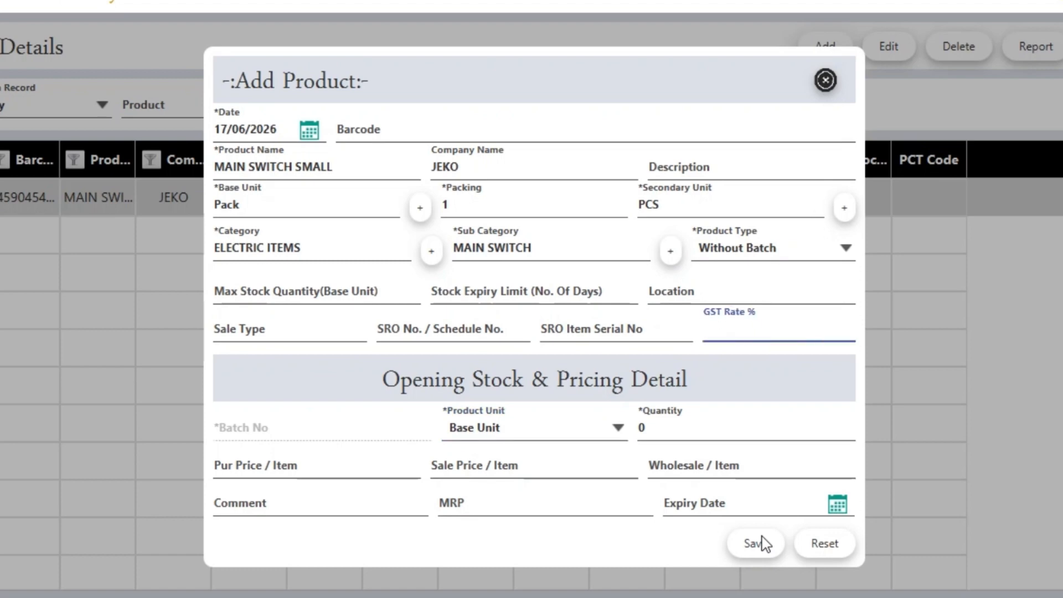
# Give it Secondary Unit opening stock of 20 at purchase 200, sale 300, then save
pyautogui.click(502, 427)
pyautogui.click(503, 457)
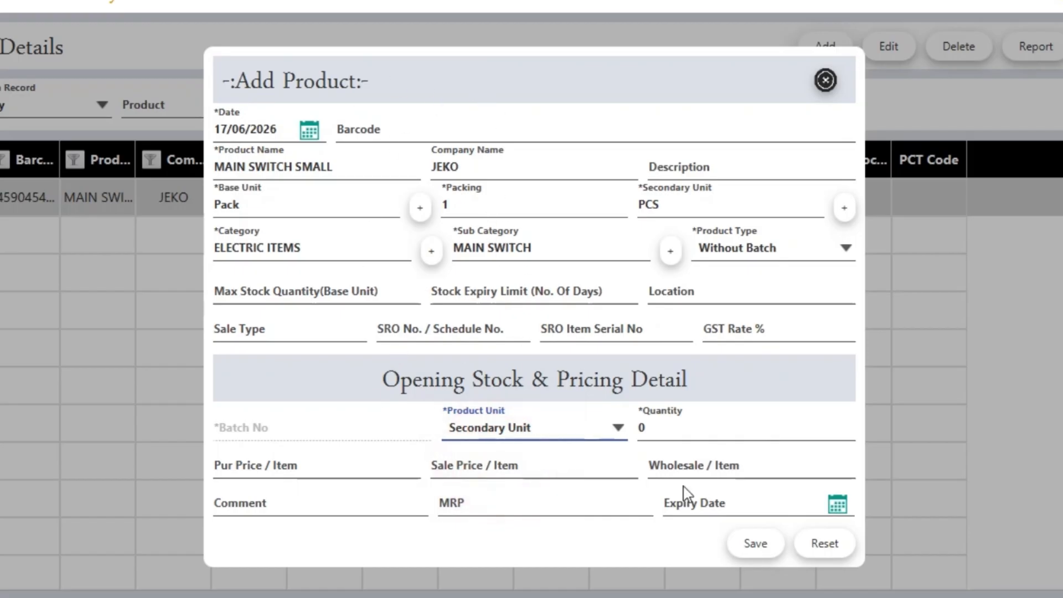
pyautogui.click(671, 427)
pyautogui.write('20')
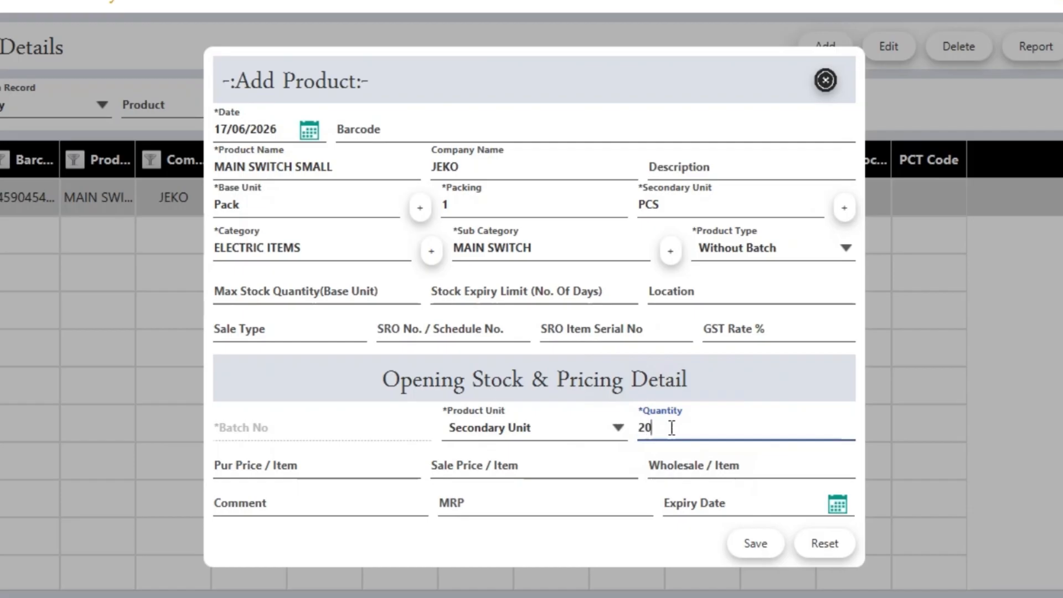
pyautogui.press('Tab')
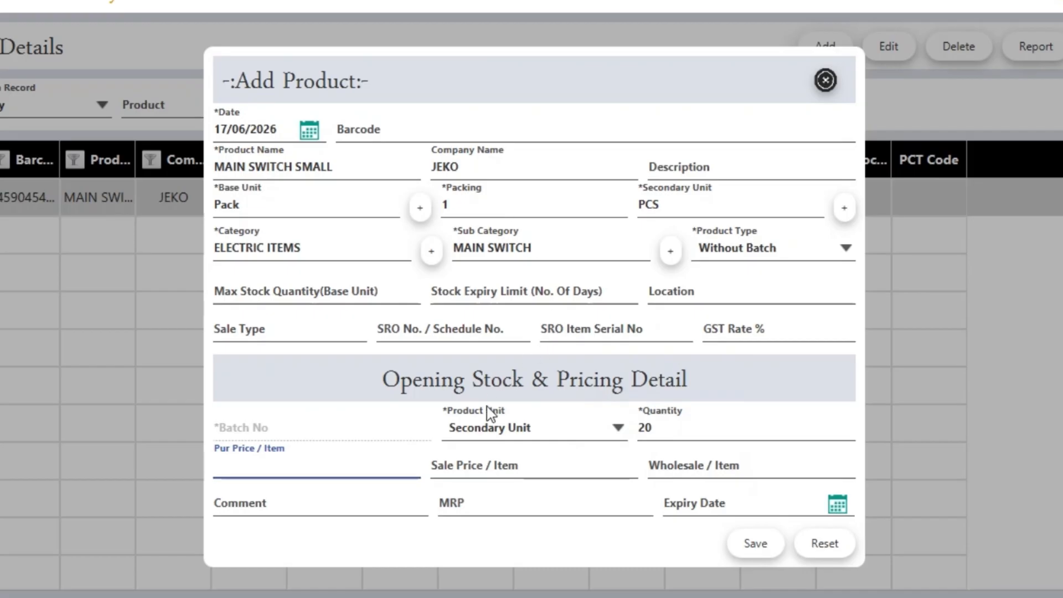
pyautogui.write('2000')
pyautogui.press('BackSpace')
pyautogui.press('Tab')
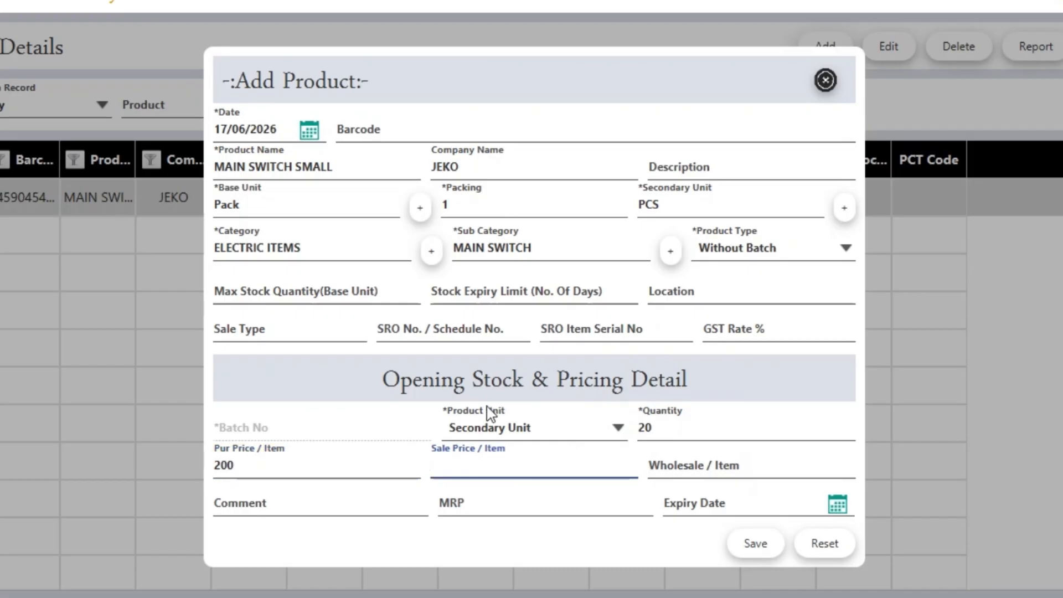
pyautogui.write('300')
pyautogui.press('Tab')
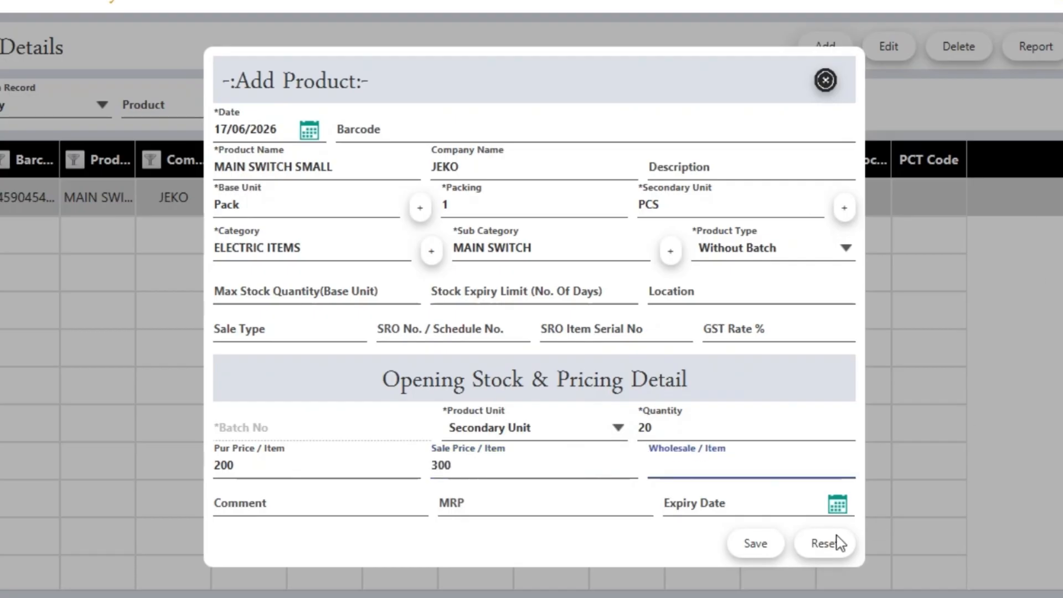
pyautogui.click(752, 538)
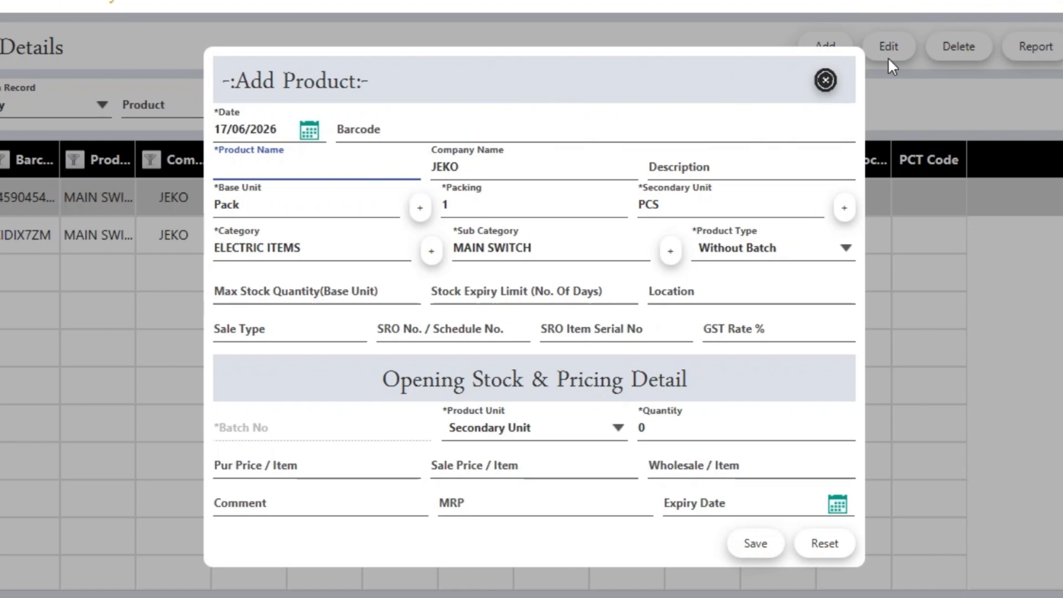
pyautogui.click(825, 81)
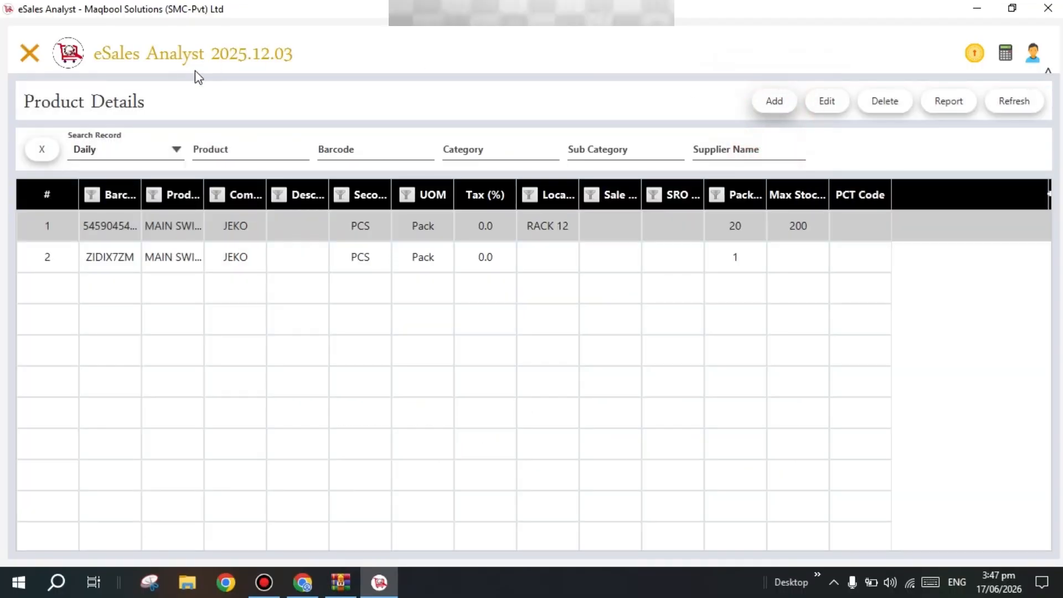
# Open a new Add Purchase form from the purchase records list
pyautogui.click(30, 54)
pyautogui.click(88, 182)
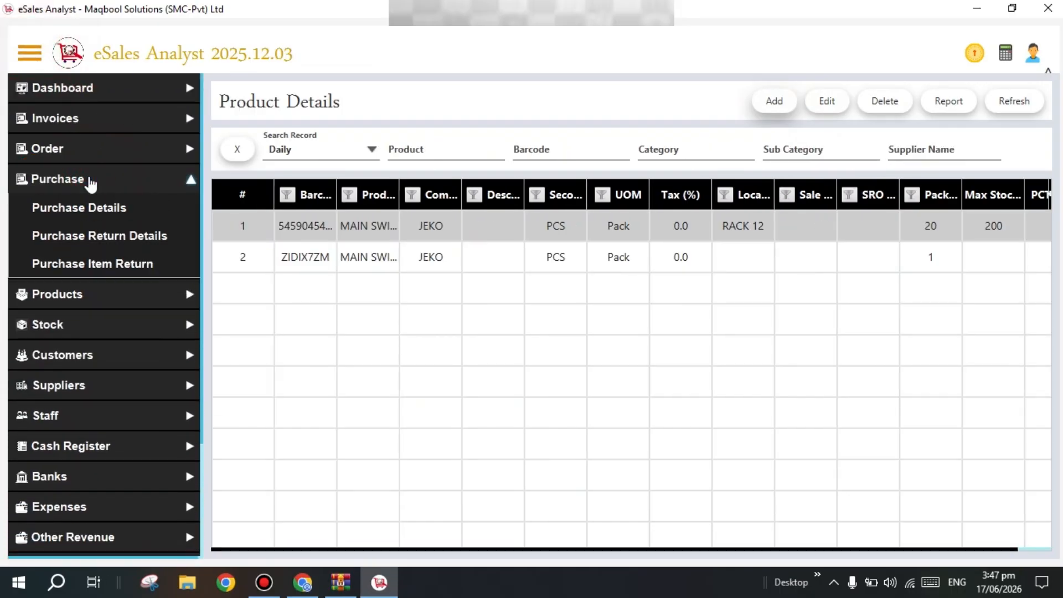
pyautogui.click(91, 208)
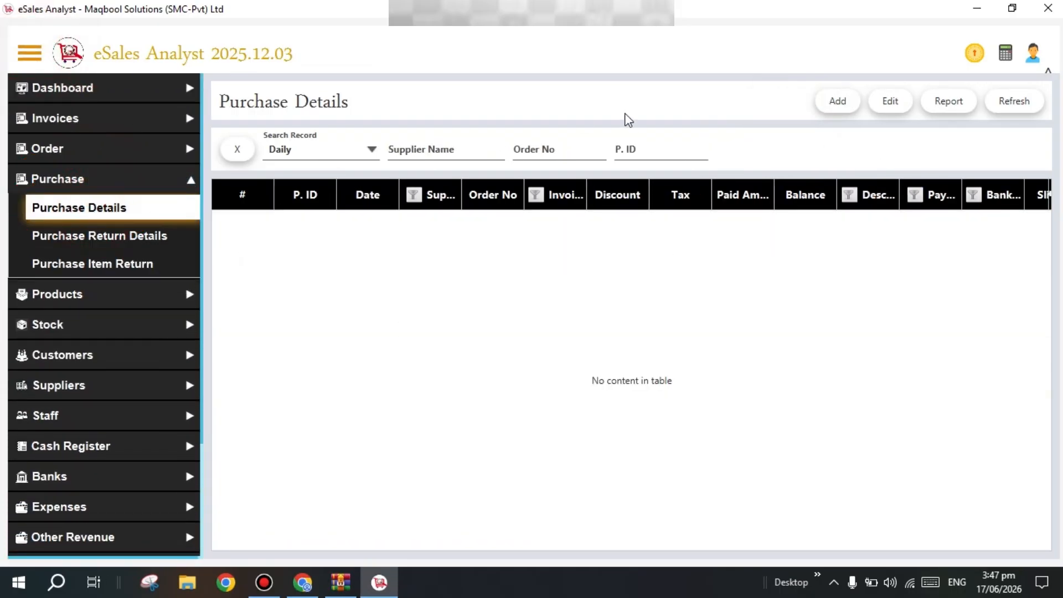
pyautogui.click(838, 102)
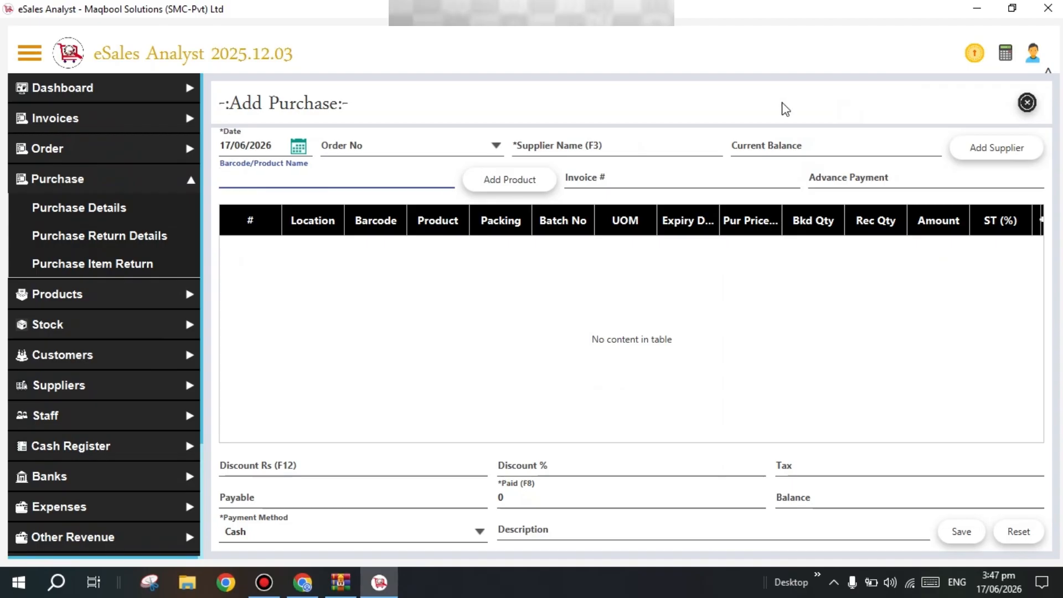
pyautogui.click(31, 54)
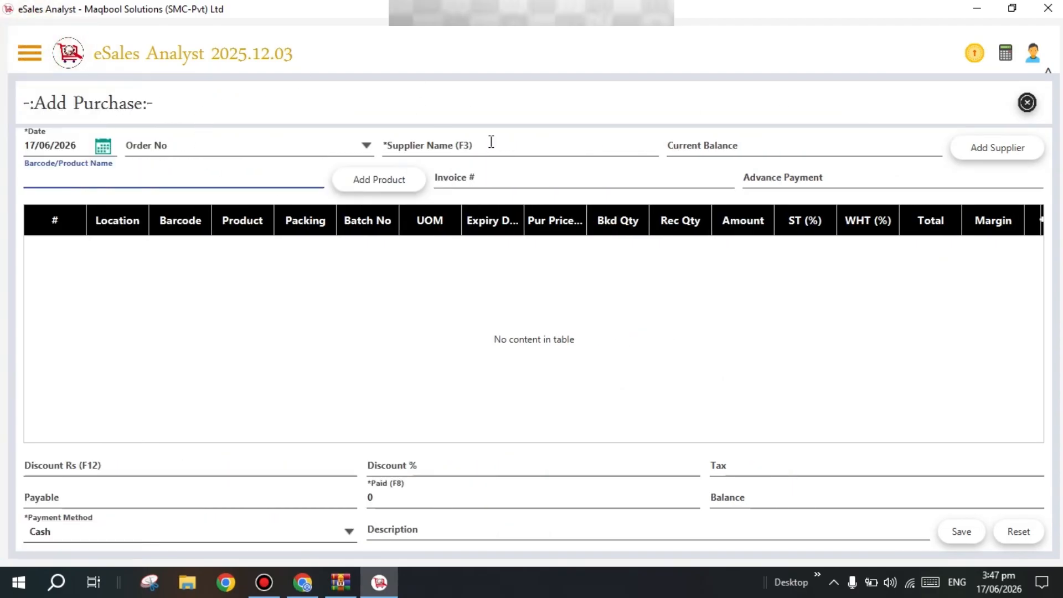
# Hide the Location, Barcode, Bkd Qty, ST (%), WHT (%), Wholesale Price and Comment columns
pyautogui.click(1044, 221)
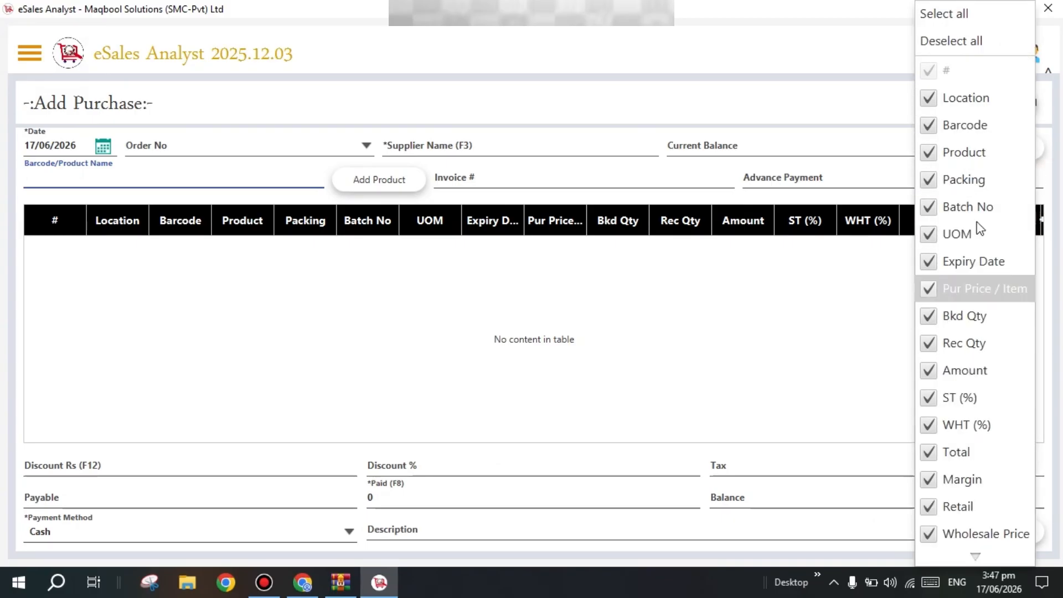
pyautogui.click(966, 99)
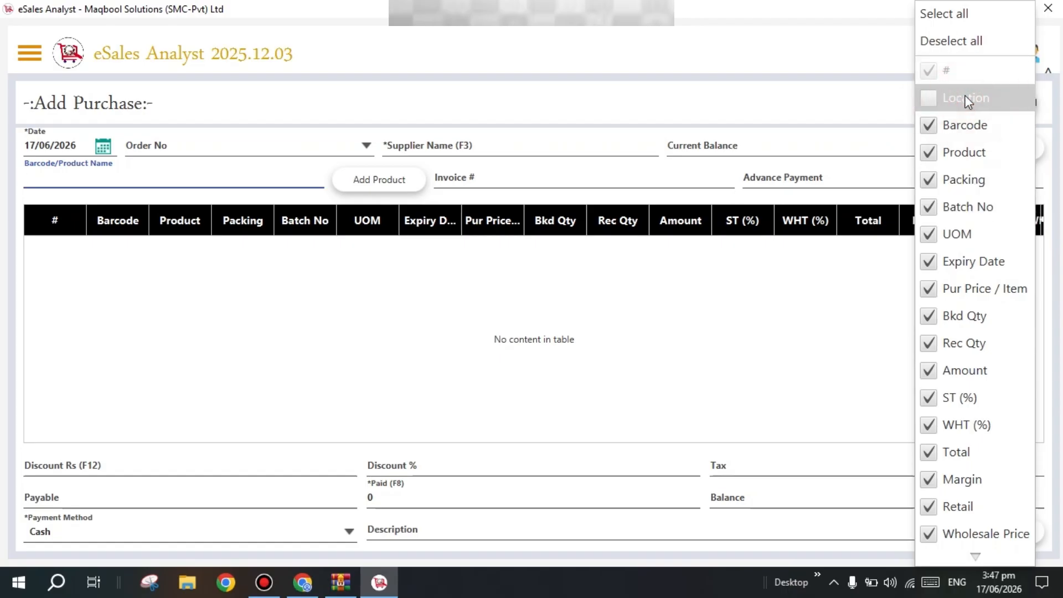
pyautogui.click(966, 125)
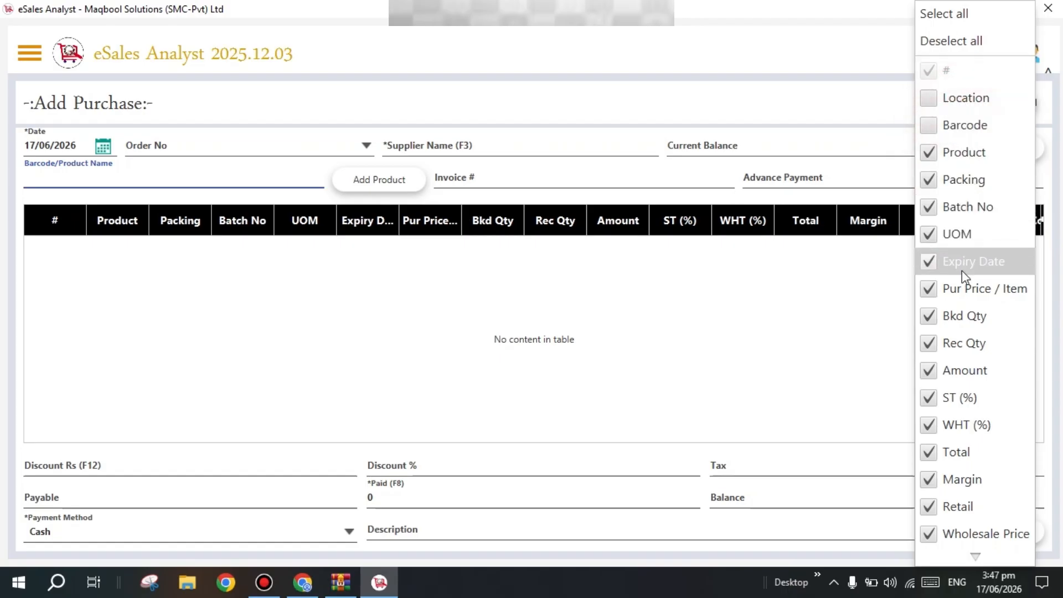
pyautogui.click(964, 315)
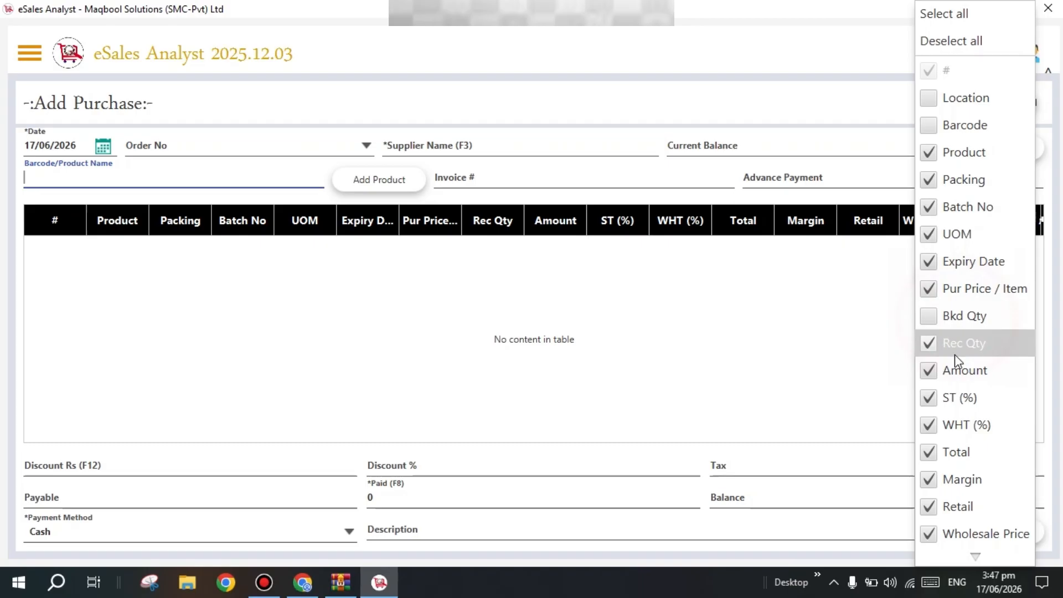
pyautogui.click(958, 398)
pyautogui.click(958, 426)
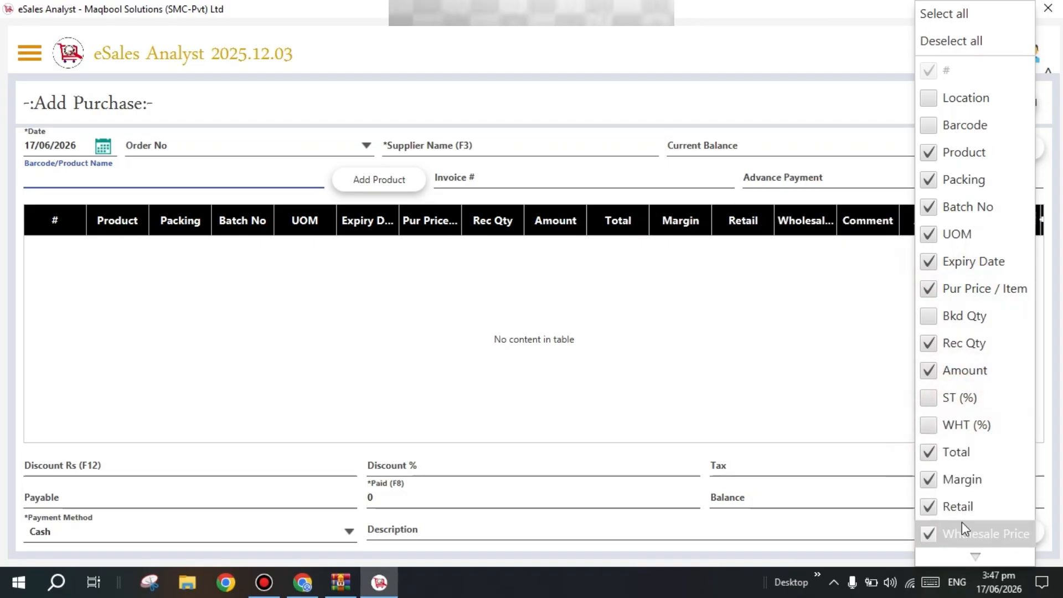
pyautogui.moveTo(972, 558)
pyautogui.click(969, 507)
pyautogui.click(966, 480)
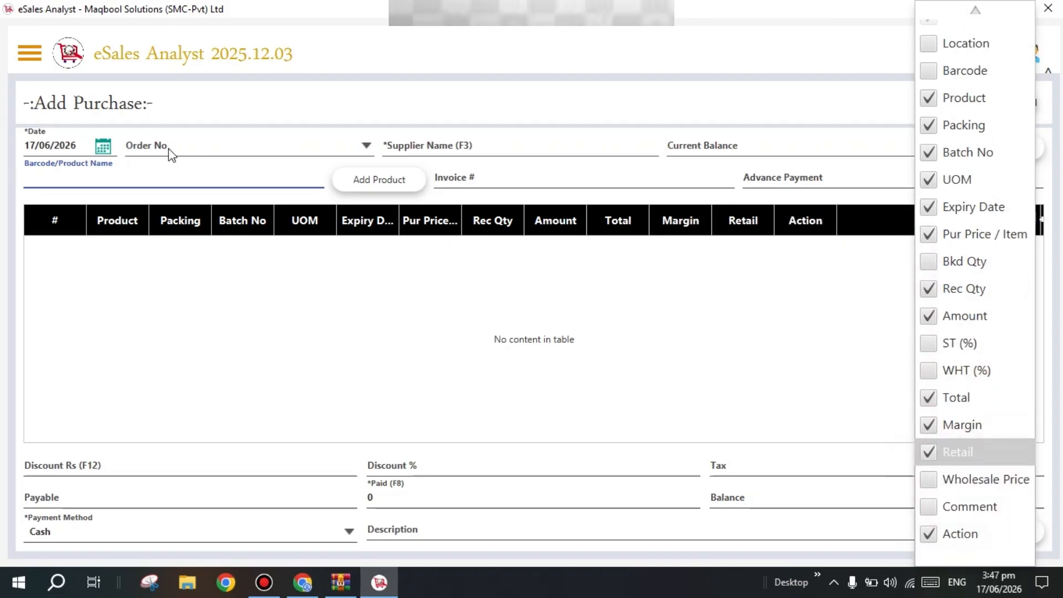
pyautogui.click(148, 176)
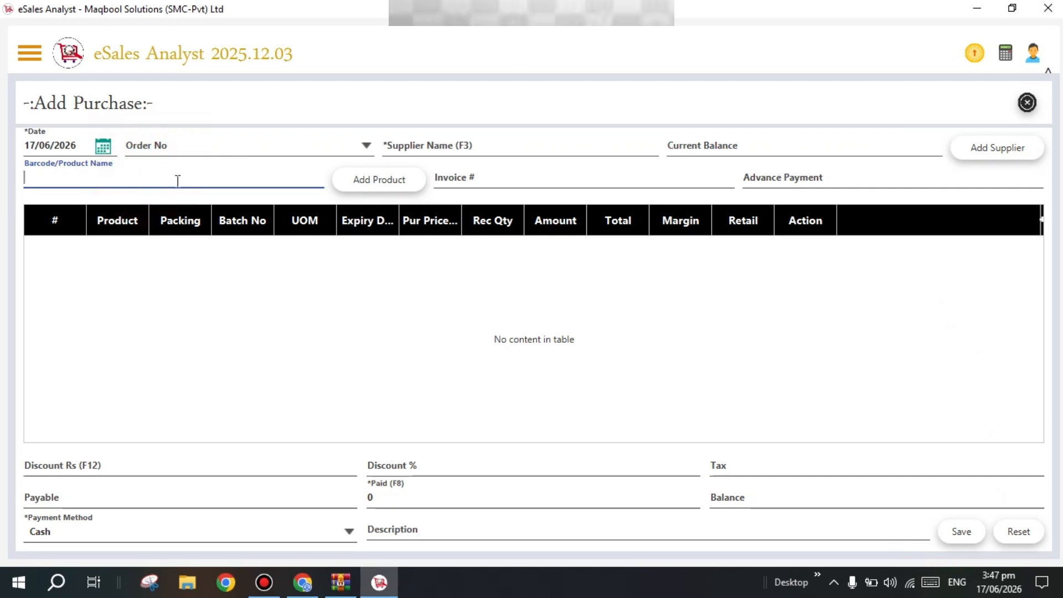
pyautogui.click(459, 153)
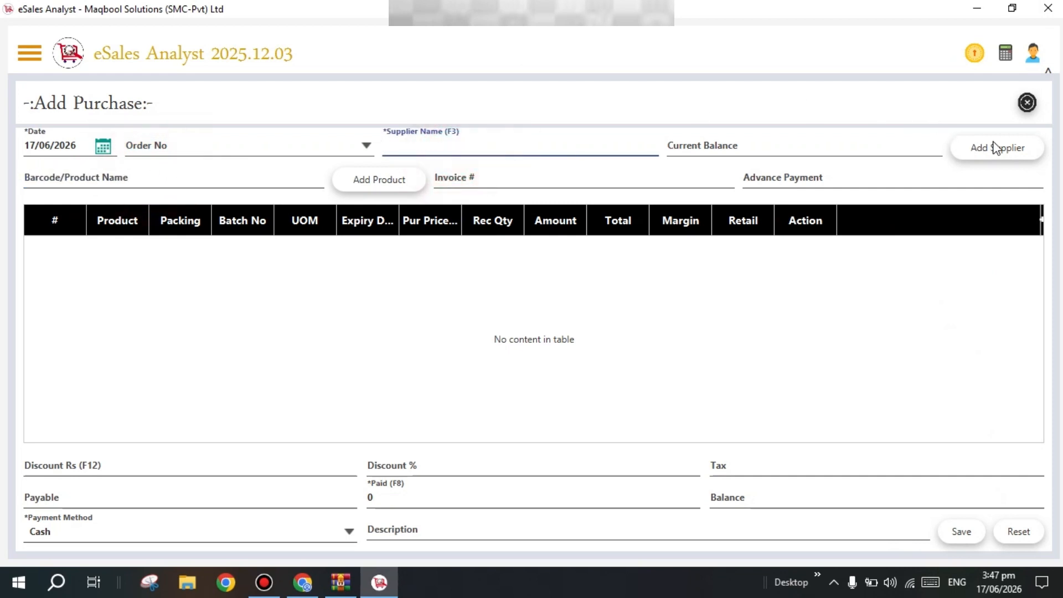
# Create and save supplier OPENING STOCK, which becomes the purchase's supplier with balance 0
pyautogui.click(1017, 150)
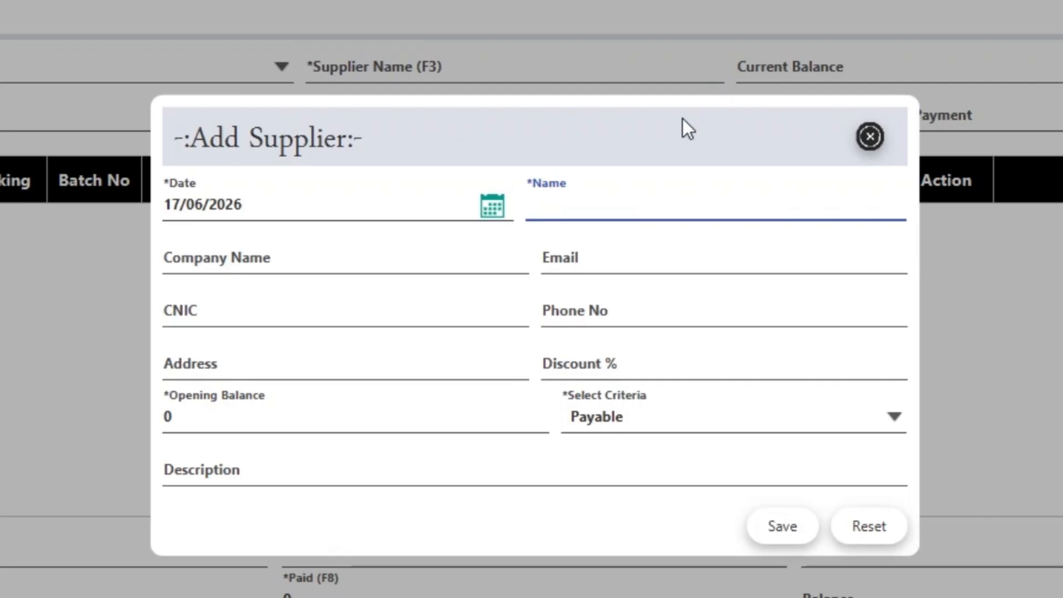
pyautogui.write('OPENING')
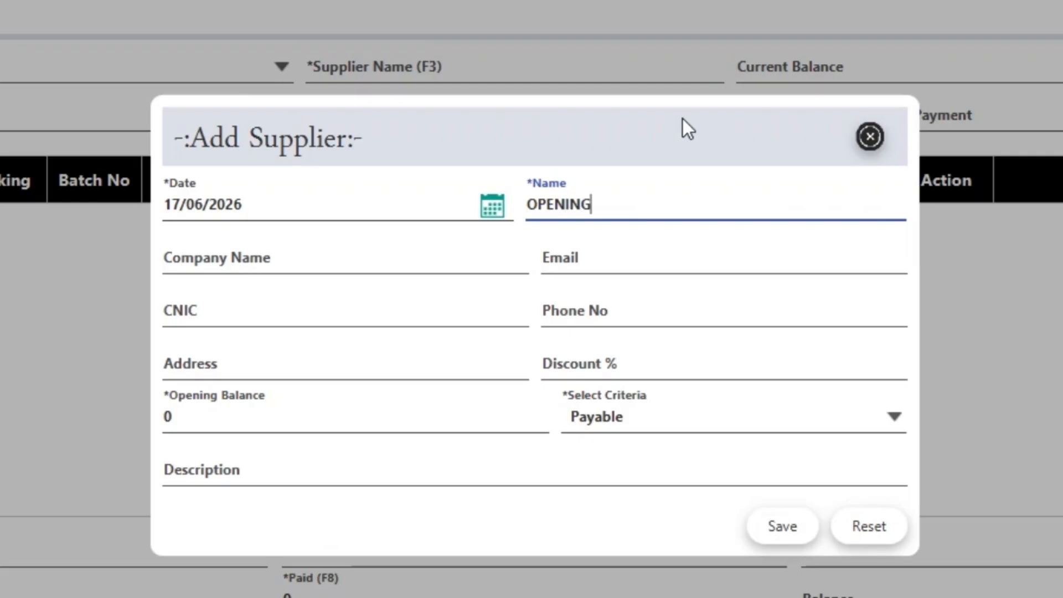
pyautogui.write(' STOCK')
pyautogui.press('Tab')
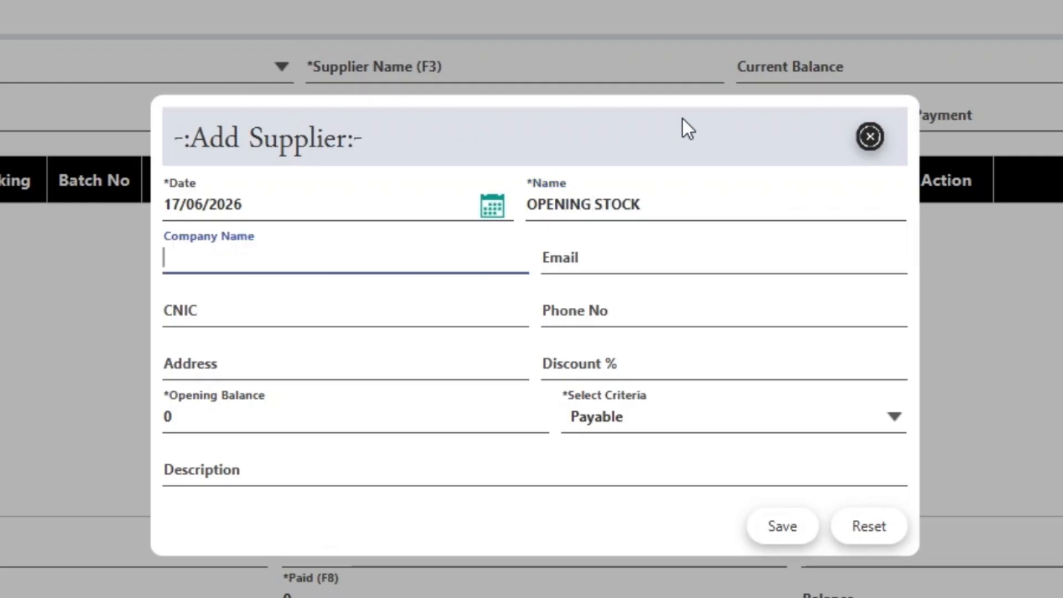
pyautogui.click(799, 534)
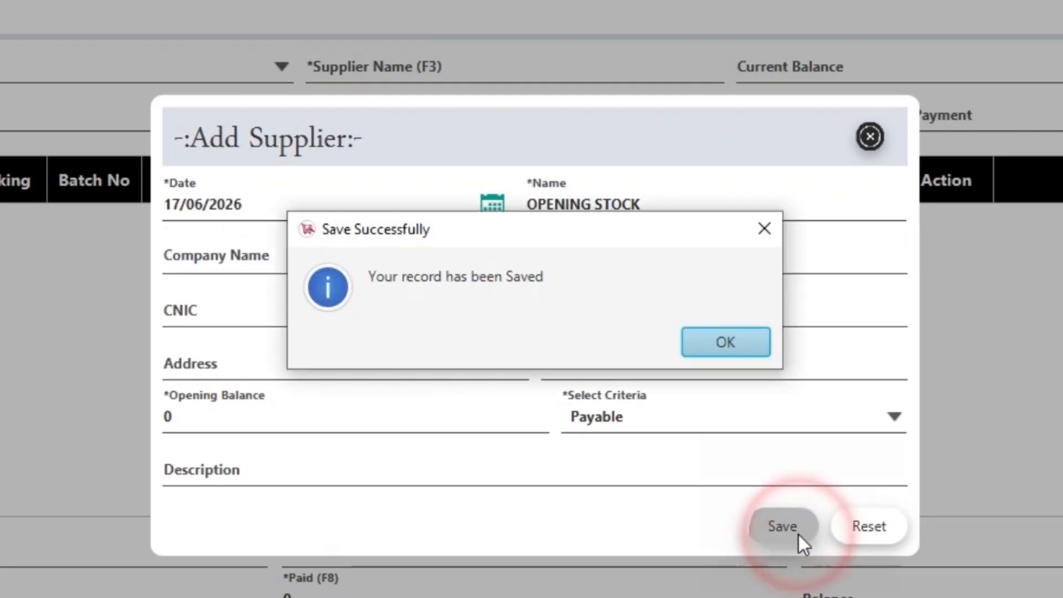
pyautogui.press('Return')
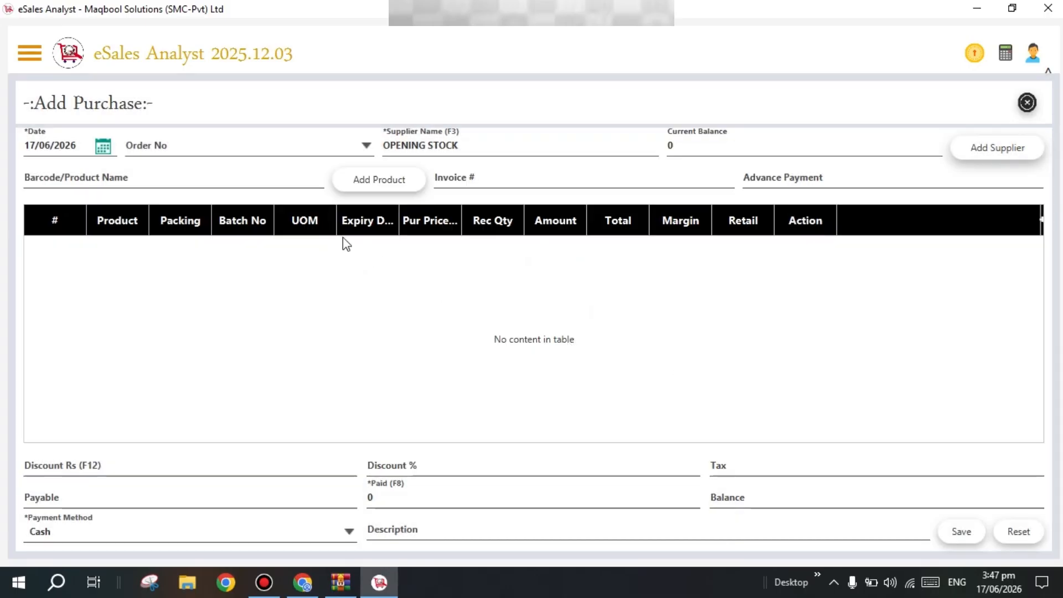
pyautogui.click(280, 176)
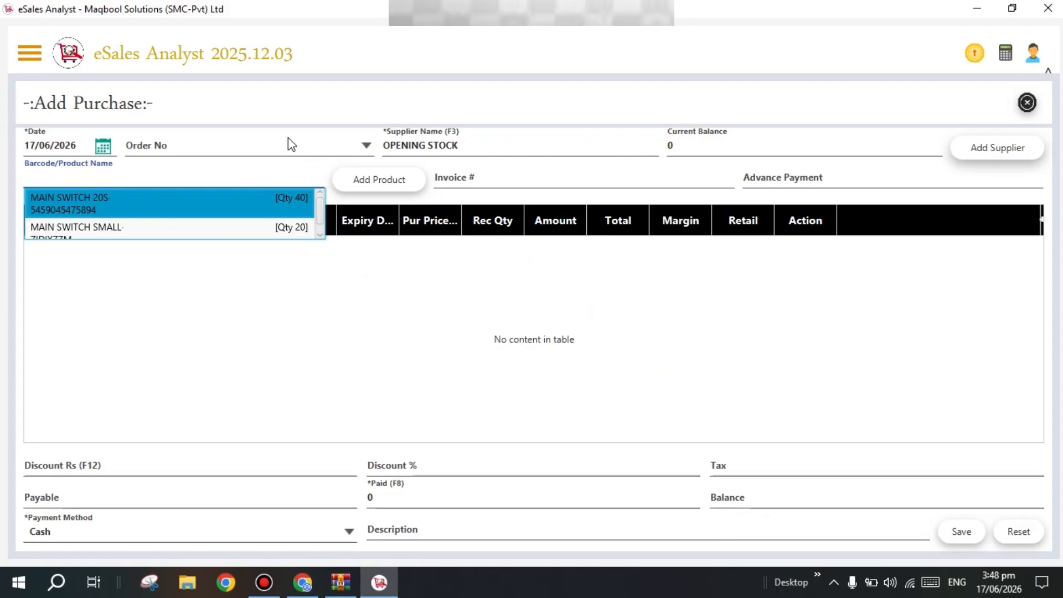
# Add MAIN SWITCH 20S to the purchase with received quantity 1, widening the Product column
pyautogui.click(272, 202)
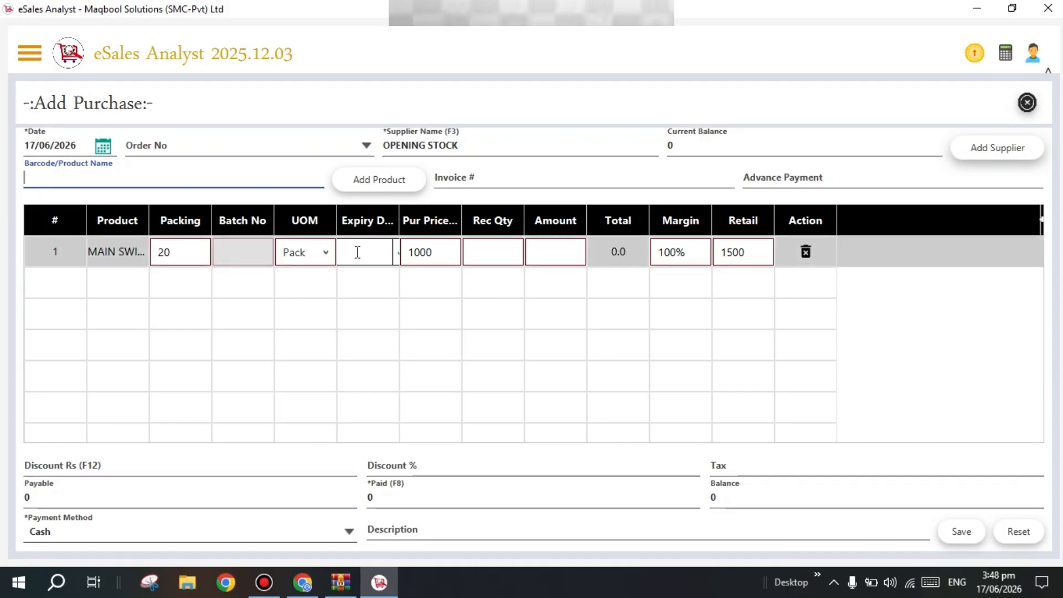
pyautogui.click(495, 248)
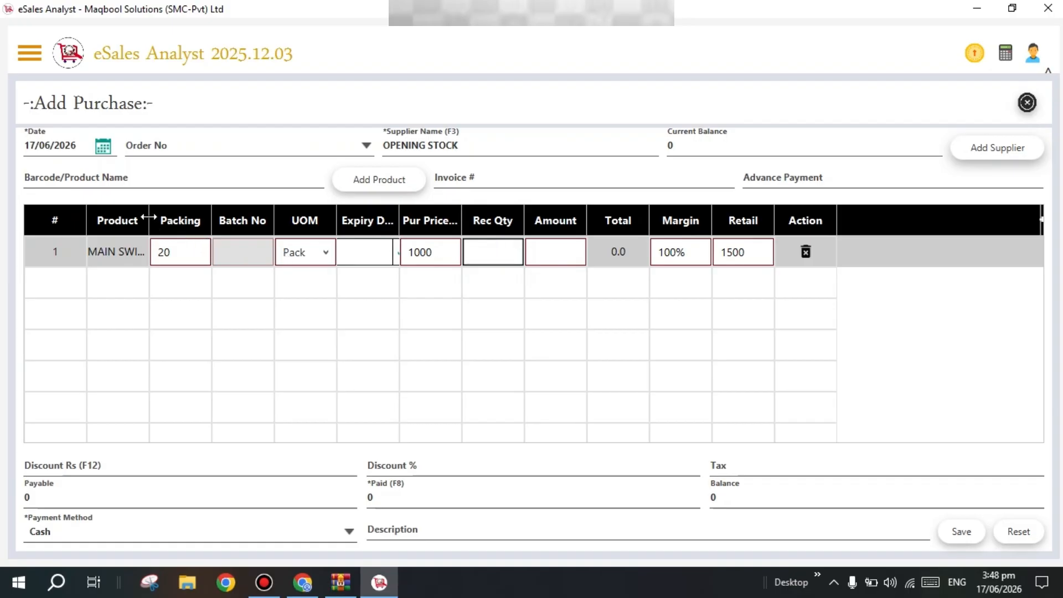
pyautogui.moveTo(148, 220); pyautogui.dragTo(246, 223)
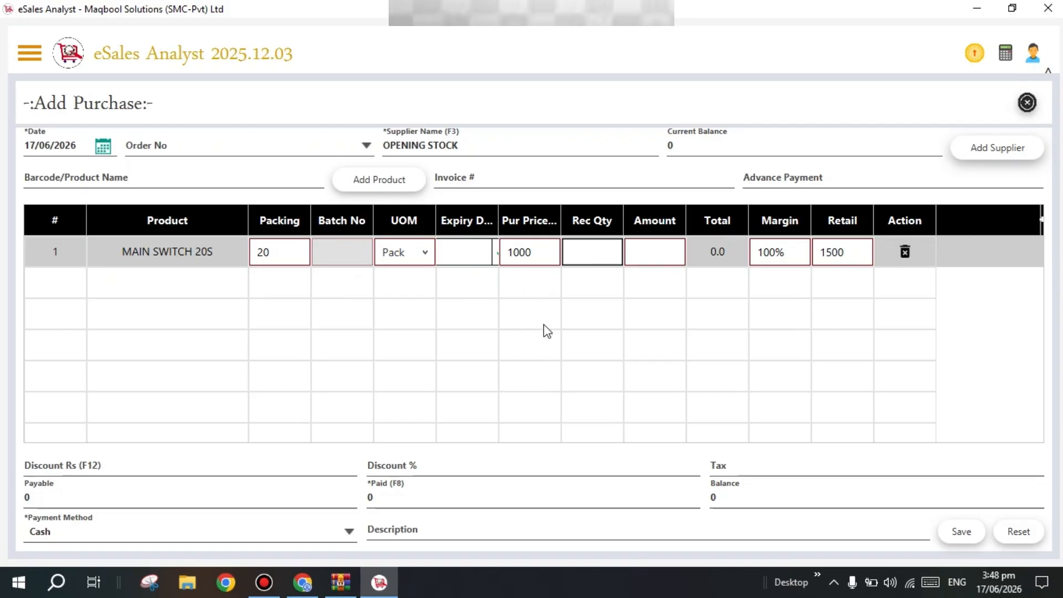
pyautogui.write('1')
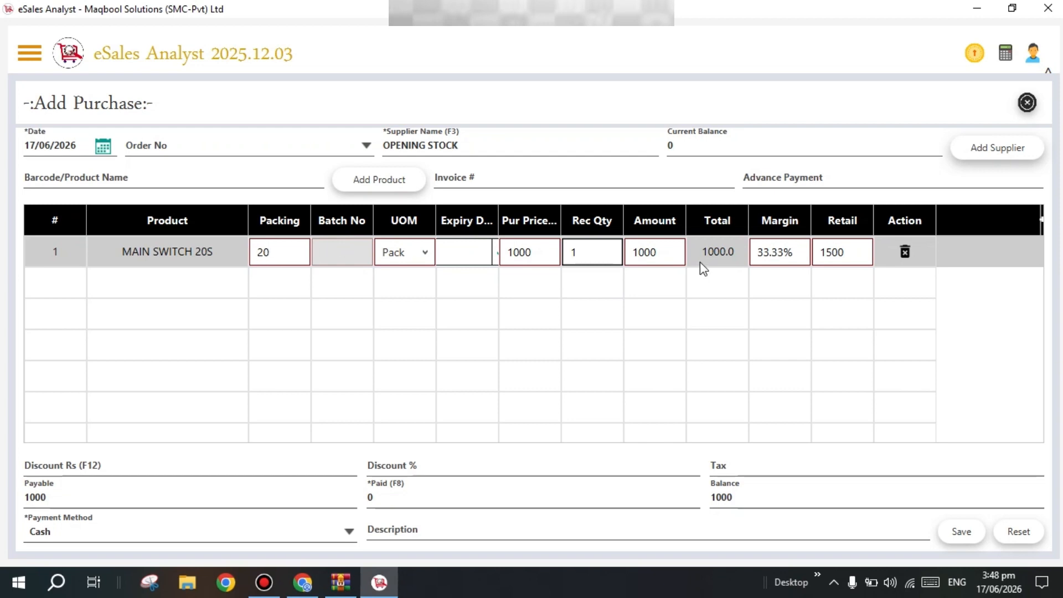
# Change the MAIN SWITCH 20S line to PCS at price 50 with received quantity 9, totalling 450
pyautogui.click(404, 261)
pyautogui.click(401, 294)
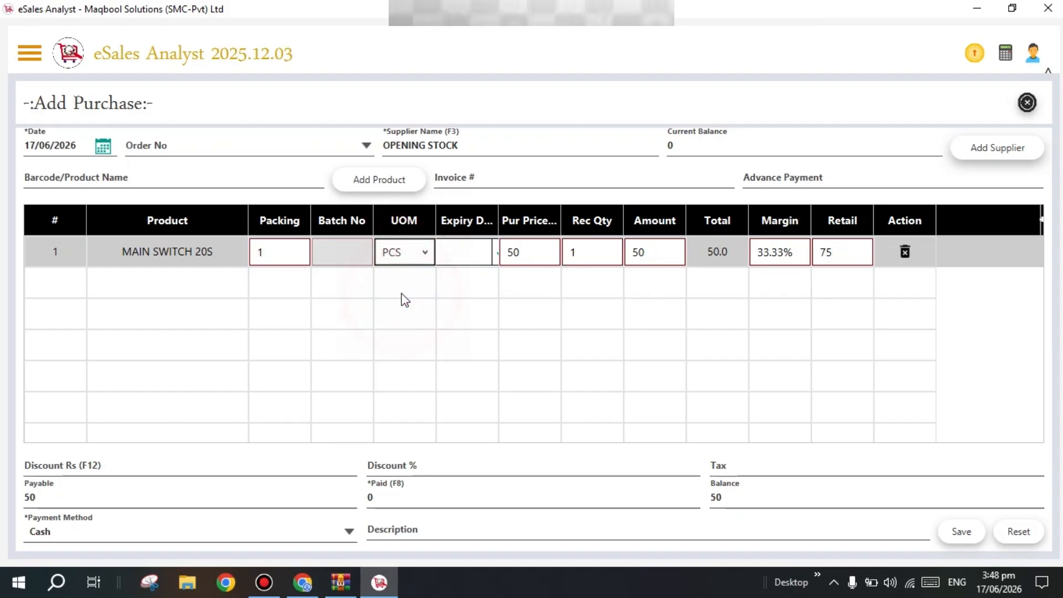
pyautogui.click(599, 255)
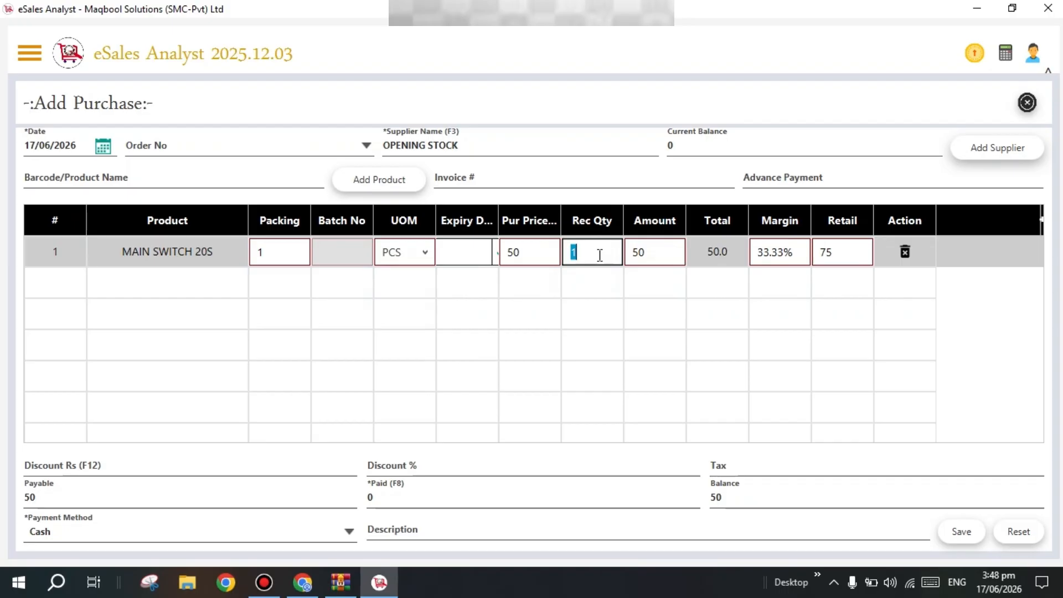
pyautogui.write('9')
pyautogui.hotkey('shift', 'Tab')
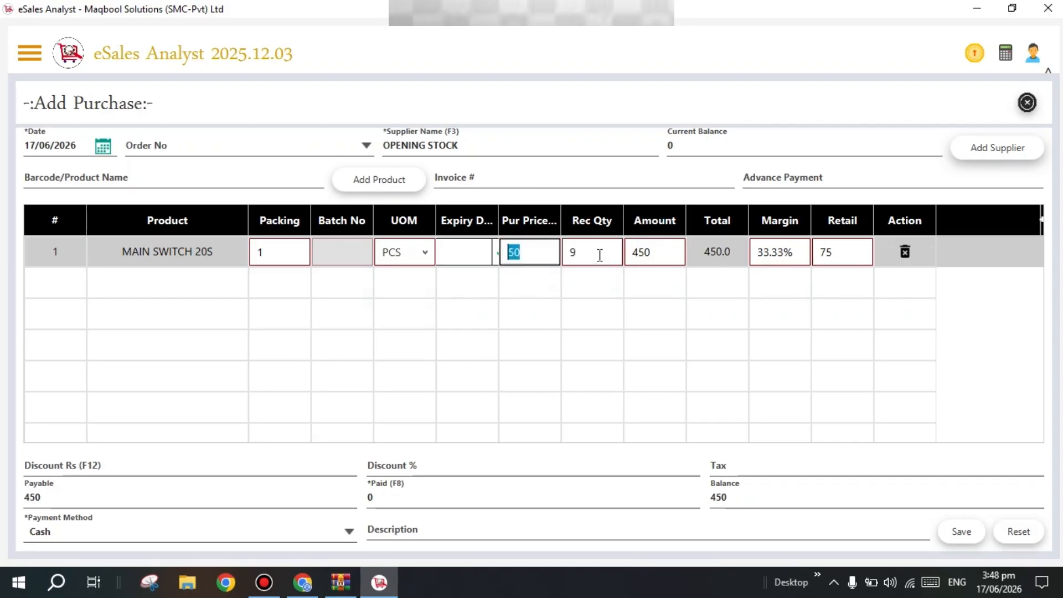
pyautogui.press('Tab')
pyautogui.press('Tab')
pyautogui.press('Tab')
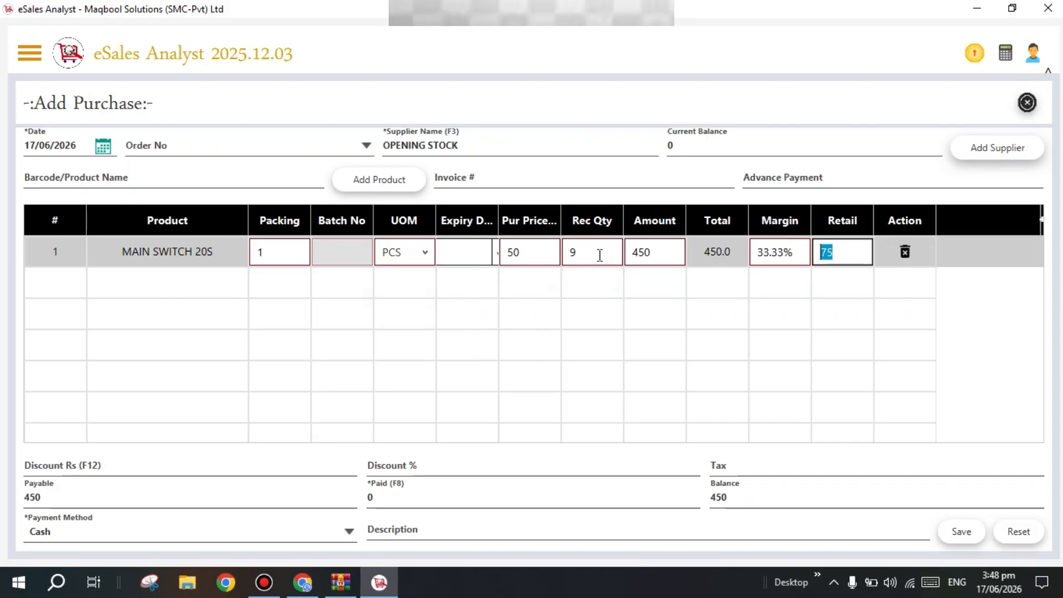
pyautogui.hotkey('shift', 'Tab')
pyautogui.hotkey('shift', 'Tab')
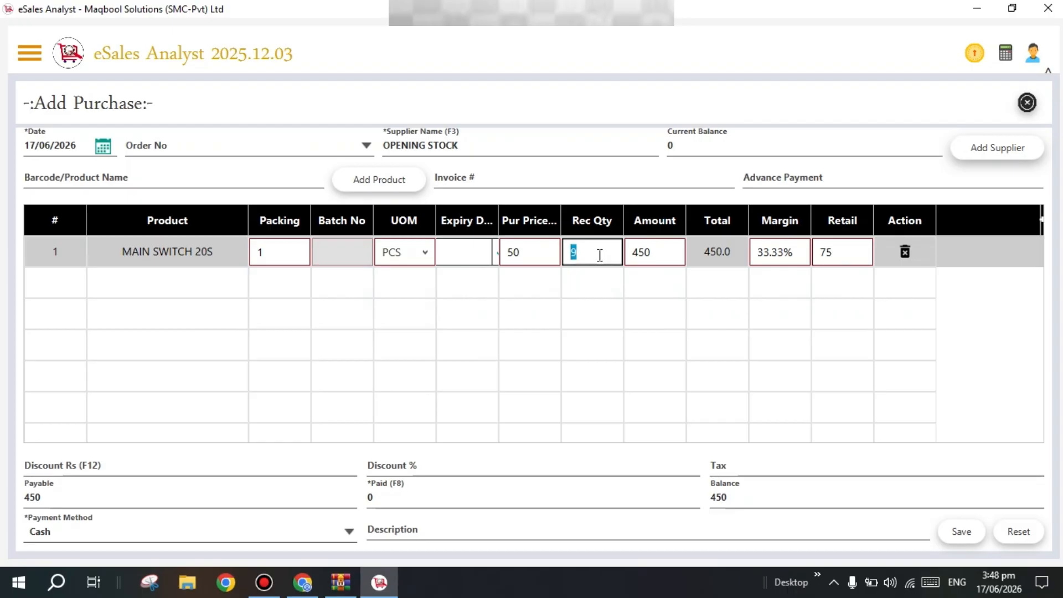
pyautogui.hotkey('shift', 'Return')
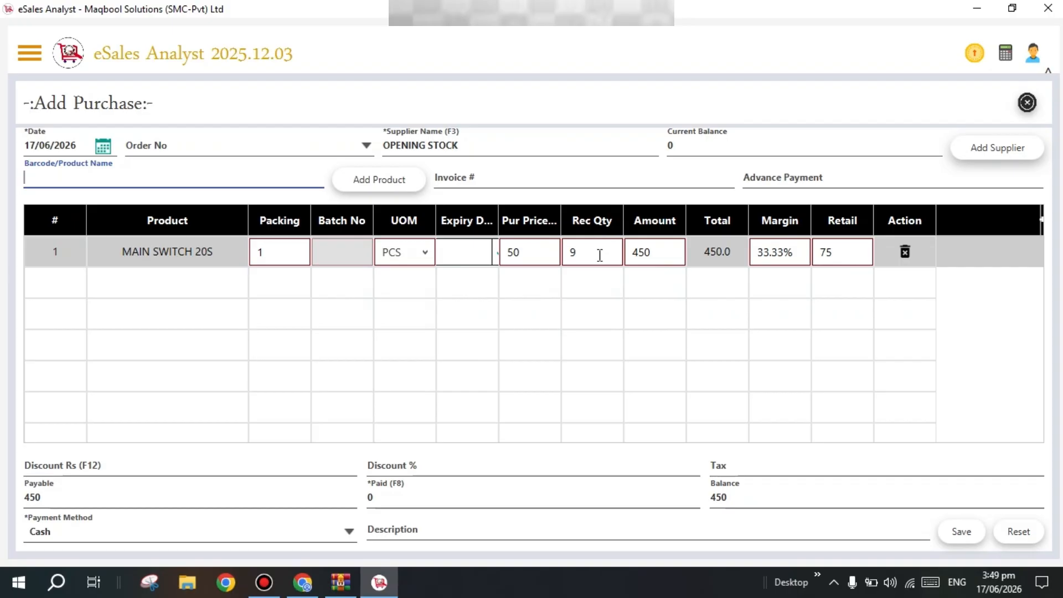
# Add 15 MAIN SWITCH SMALL to the purchase, bringing payable to 3450, and save it
pyautogui.press('Down')
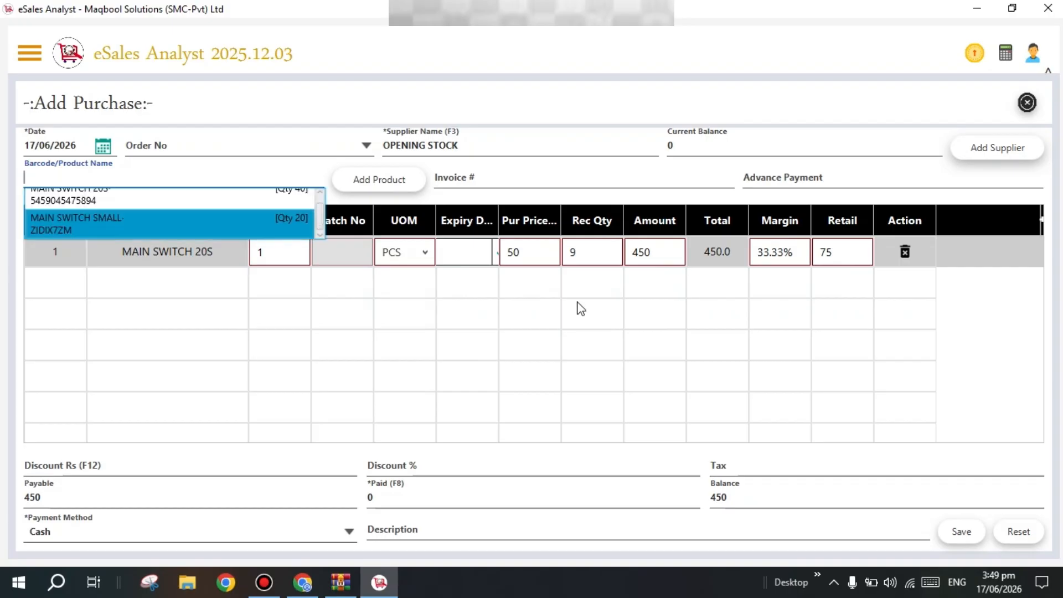
pyautogui.press('Return')
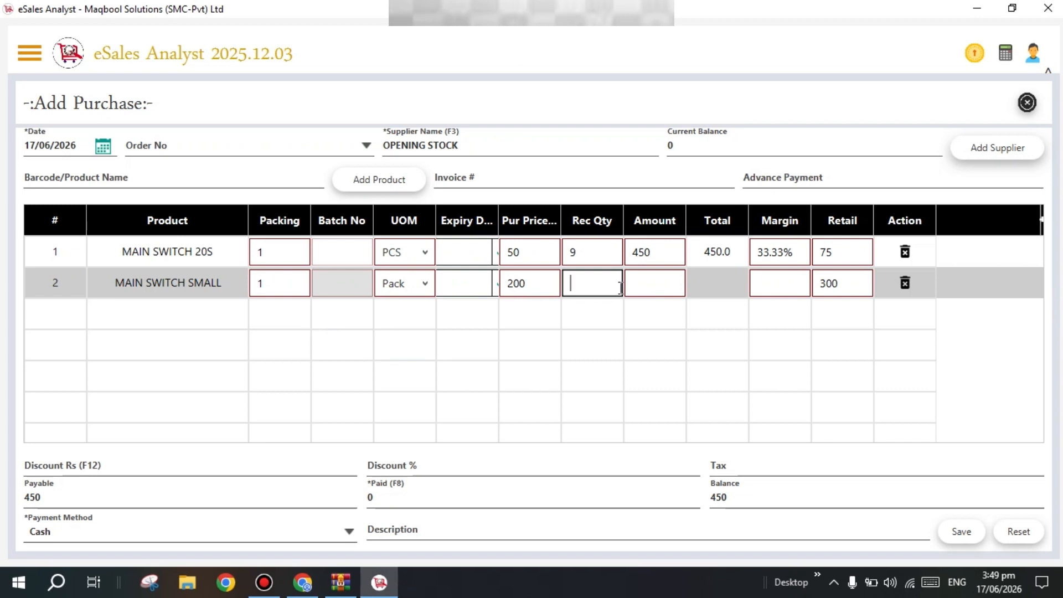
pyautogui.write('15')
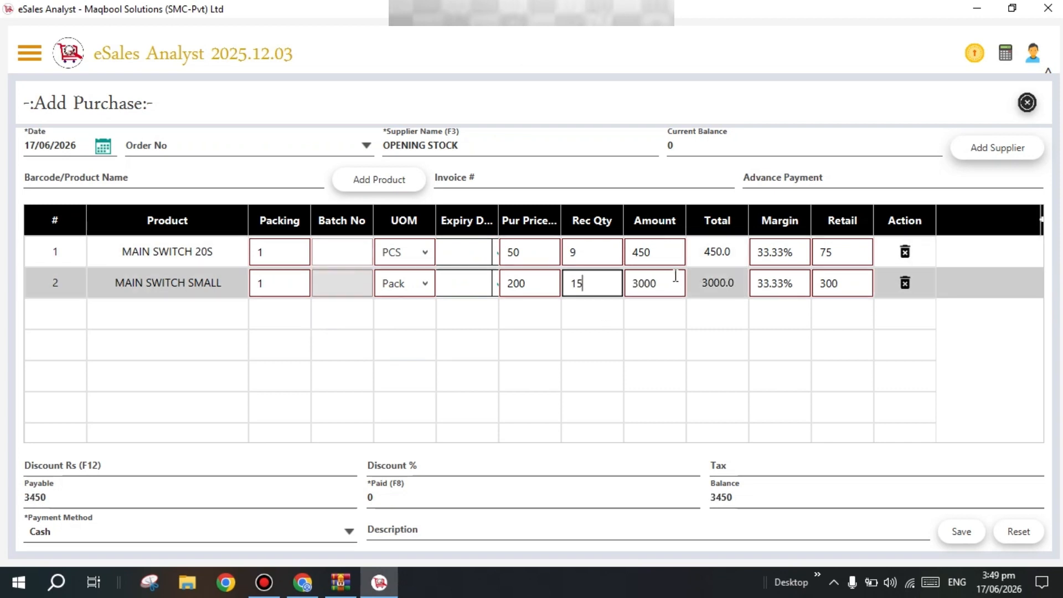
pyautogui.hotkey('shift', 'Tab')
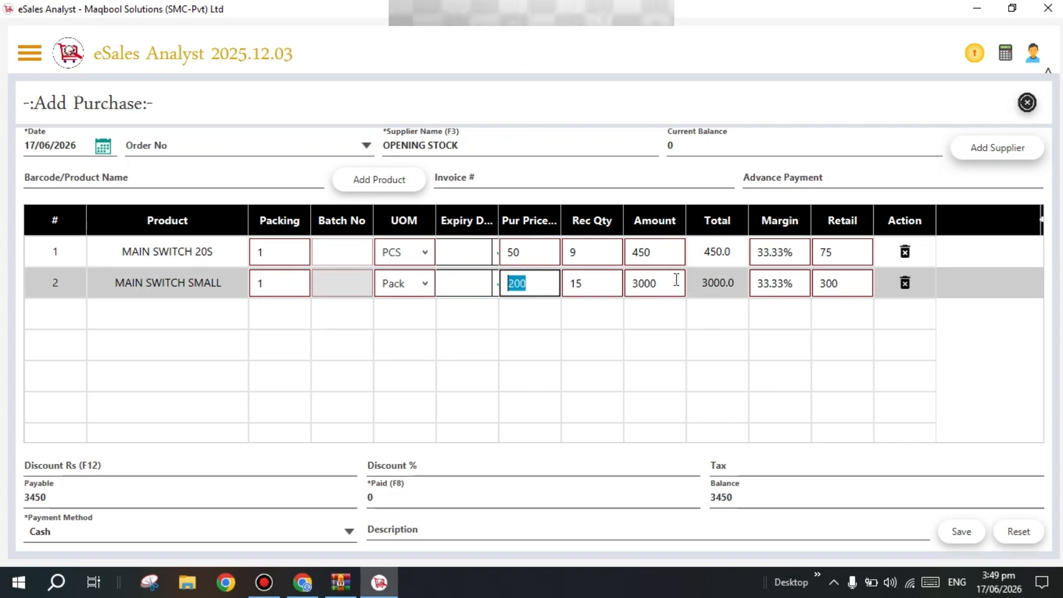
pyautogui.press('Tab')
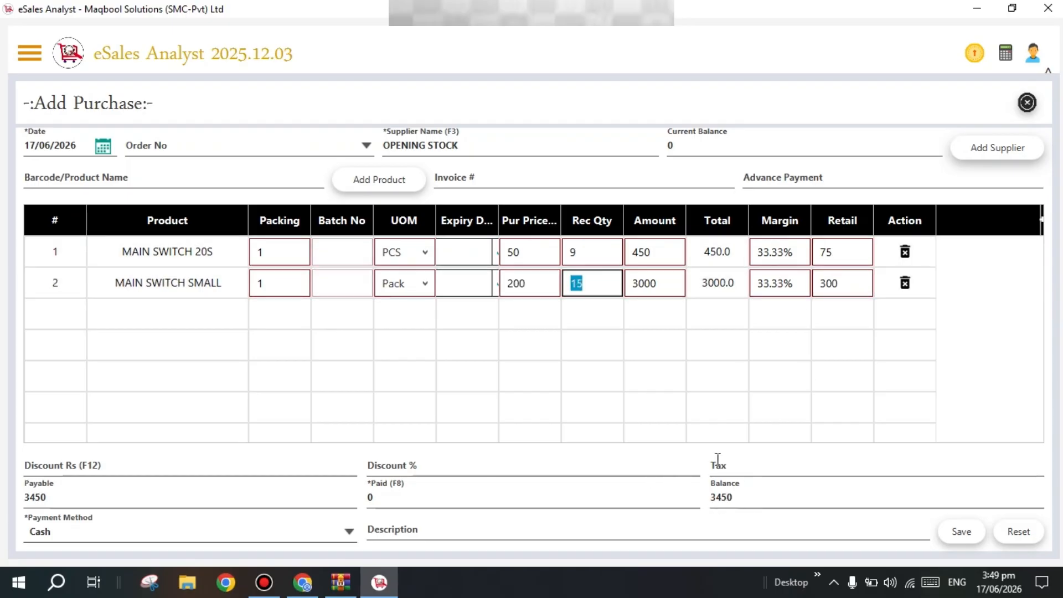
pyautogui.click(961, 533)
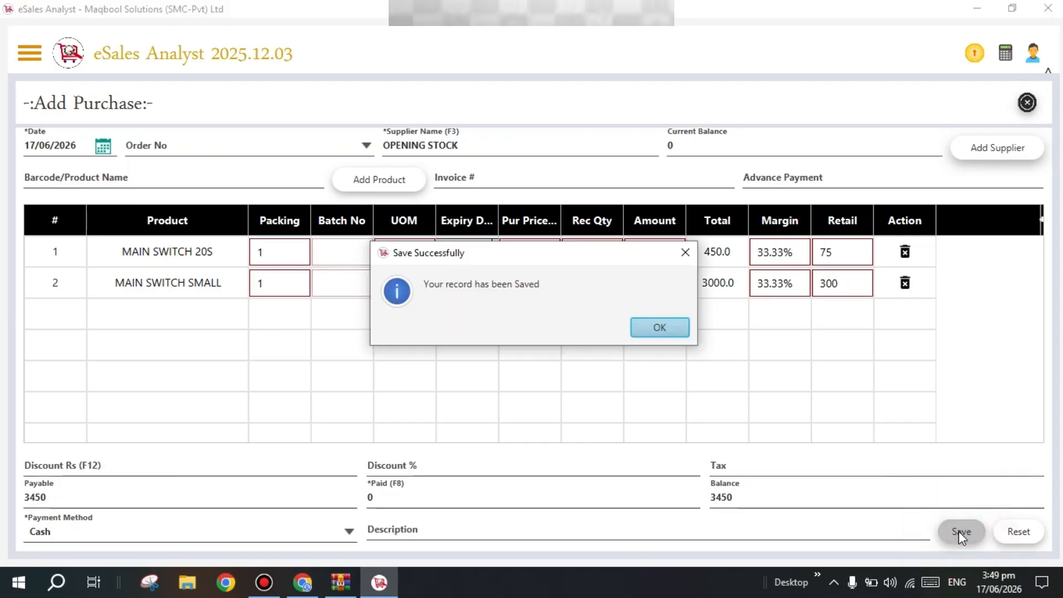
pyautogui.click(656, 329)
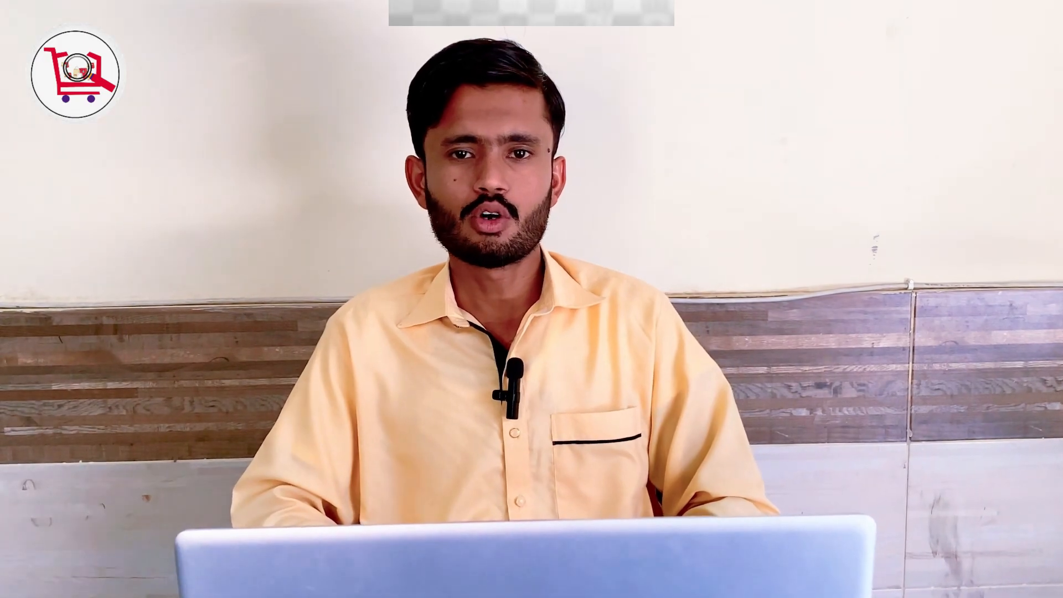